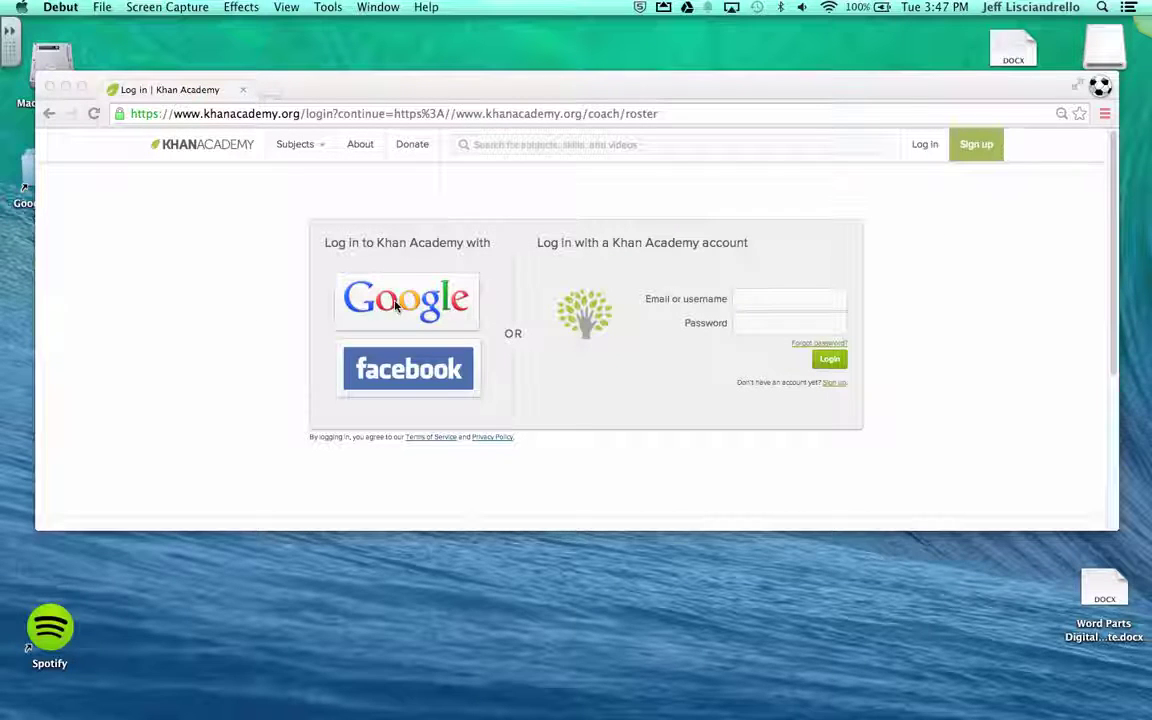
- Log in to Khan Academy with the saved Google account and switch the browser window to full screen
left_click(396, 306)
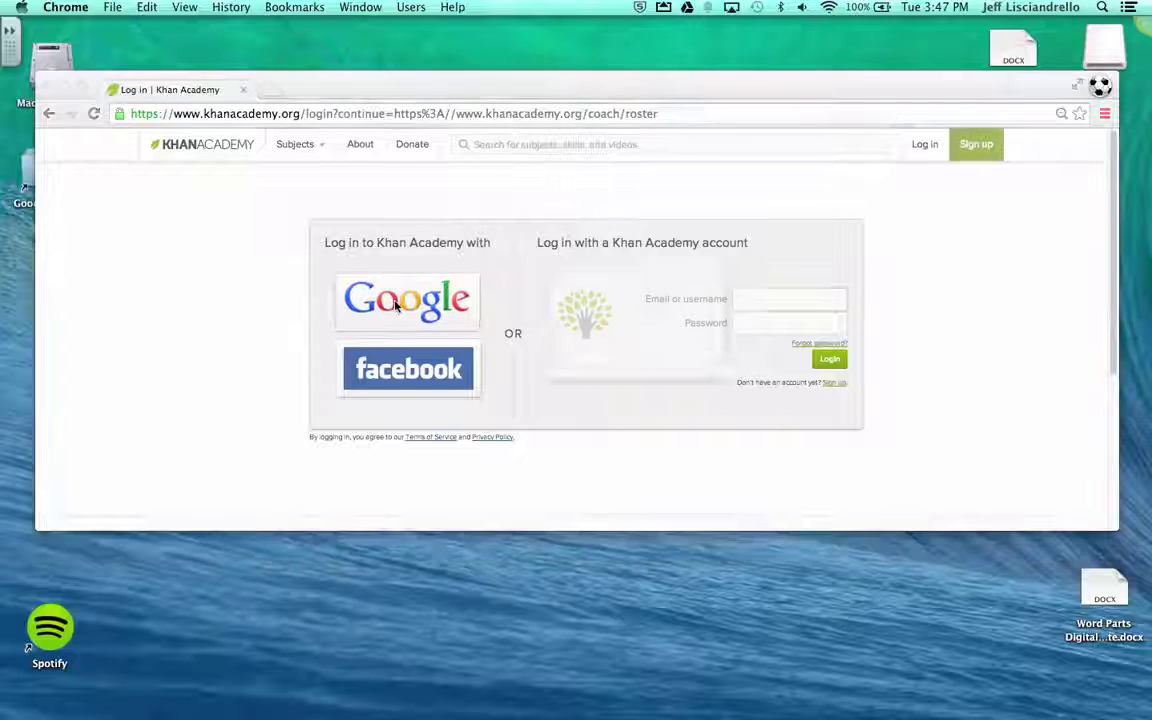
left_click(604, 214)
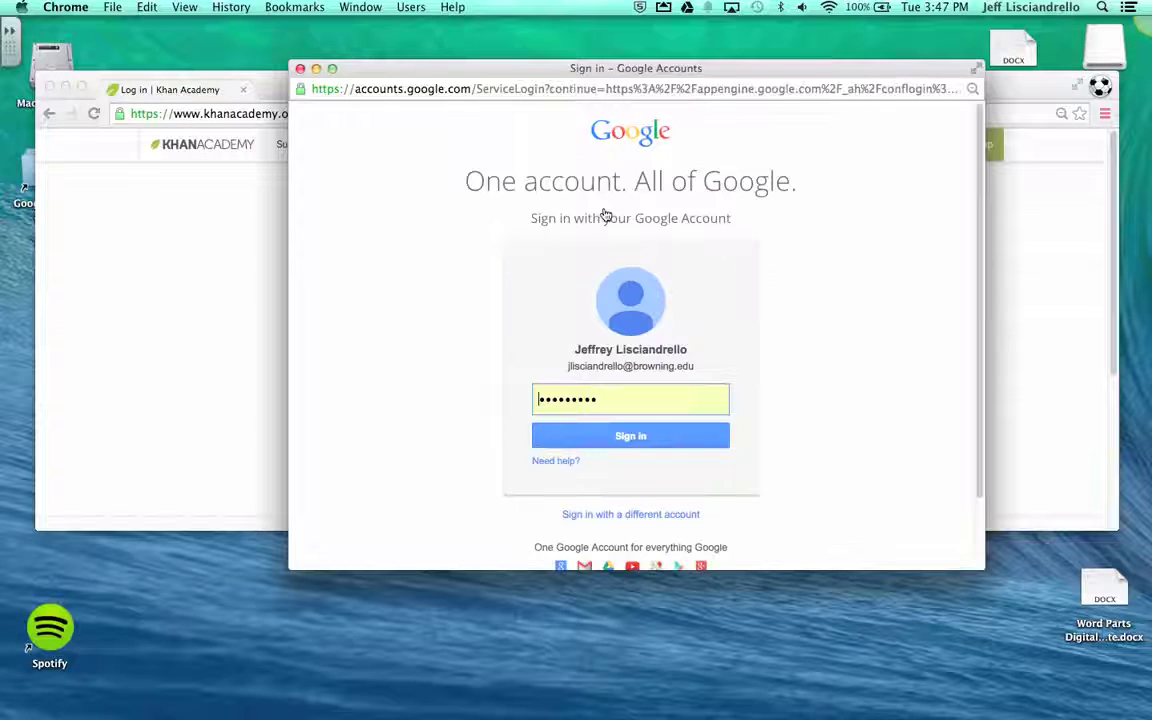
left_click(626, 436)
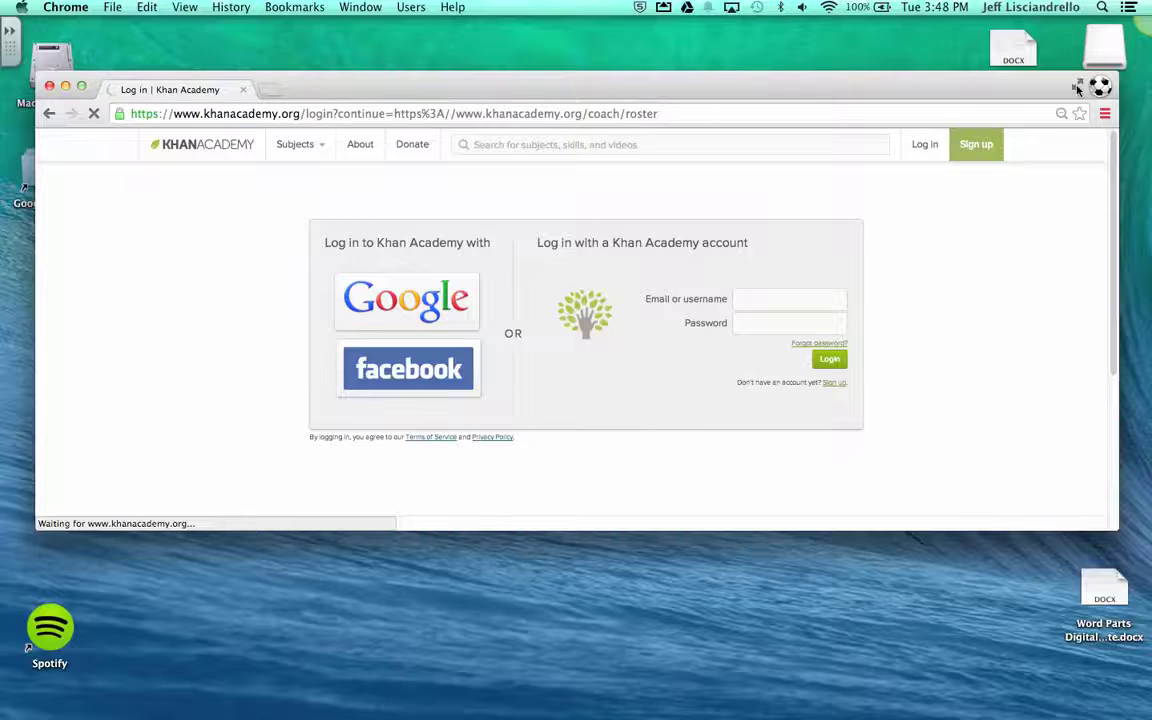
left_click(1077, 88)
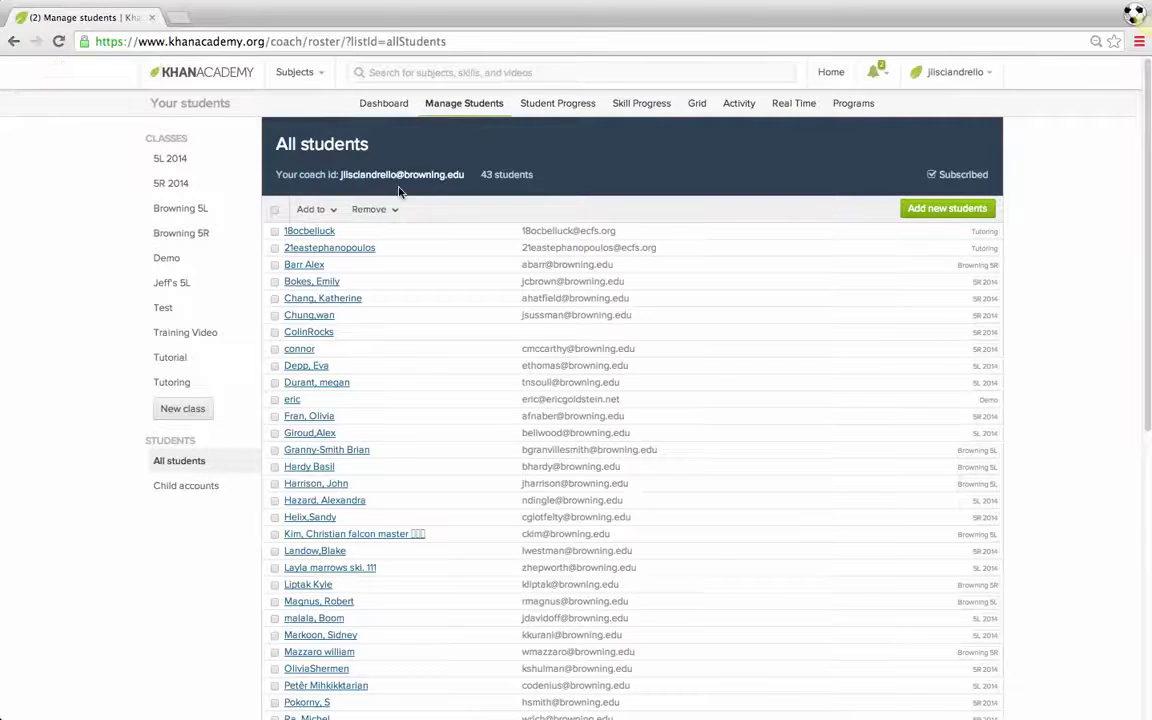
- Look over the coach dashboard and return to the Manage Students page
left_click(381, 105)
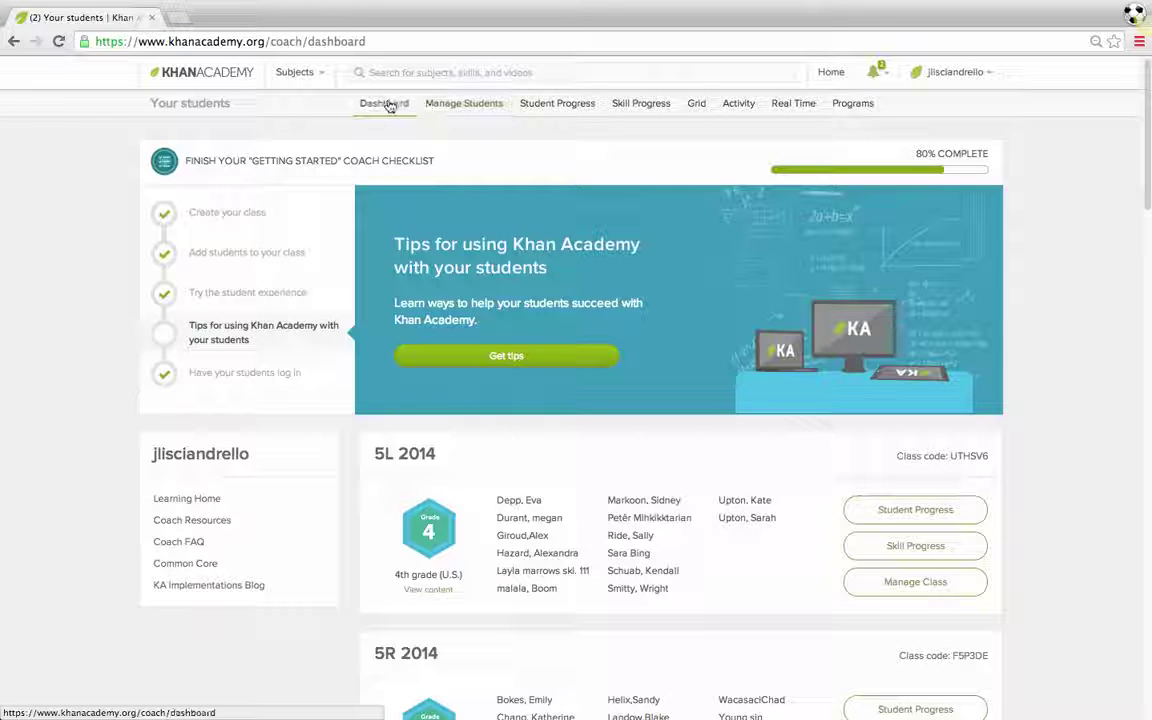
left_click(464, 107)
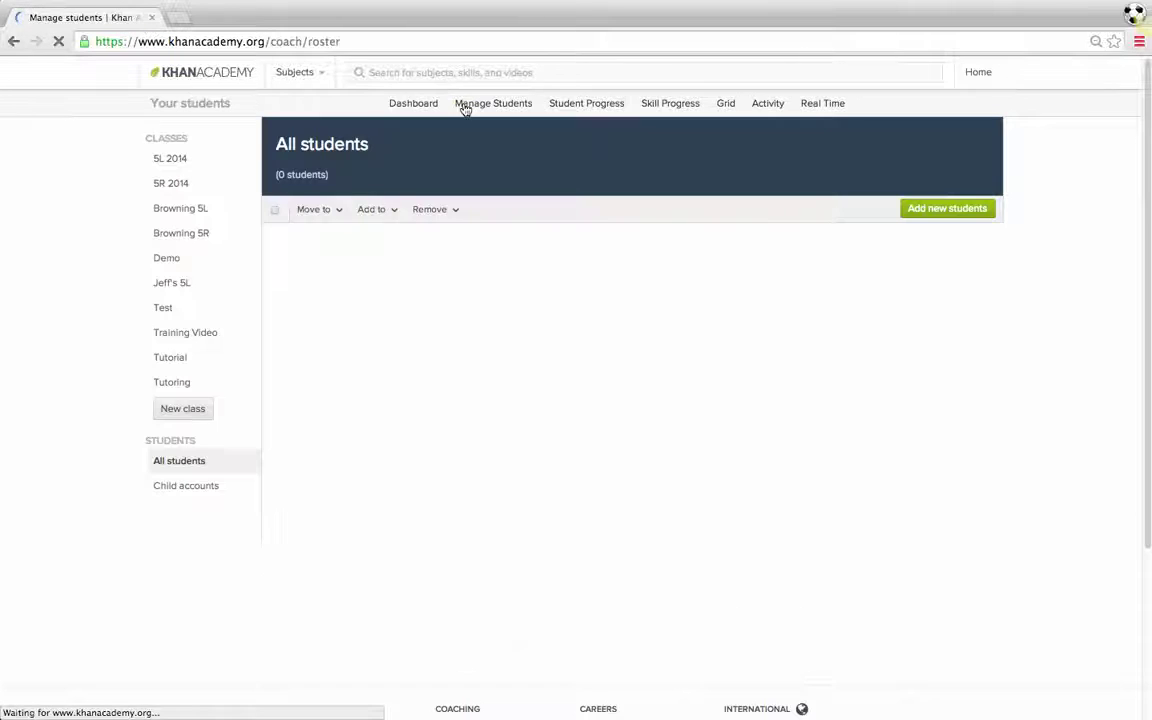
- Open the Student Progress report for class 5L 2014 and reload it
left_click(561, 105)
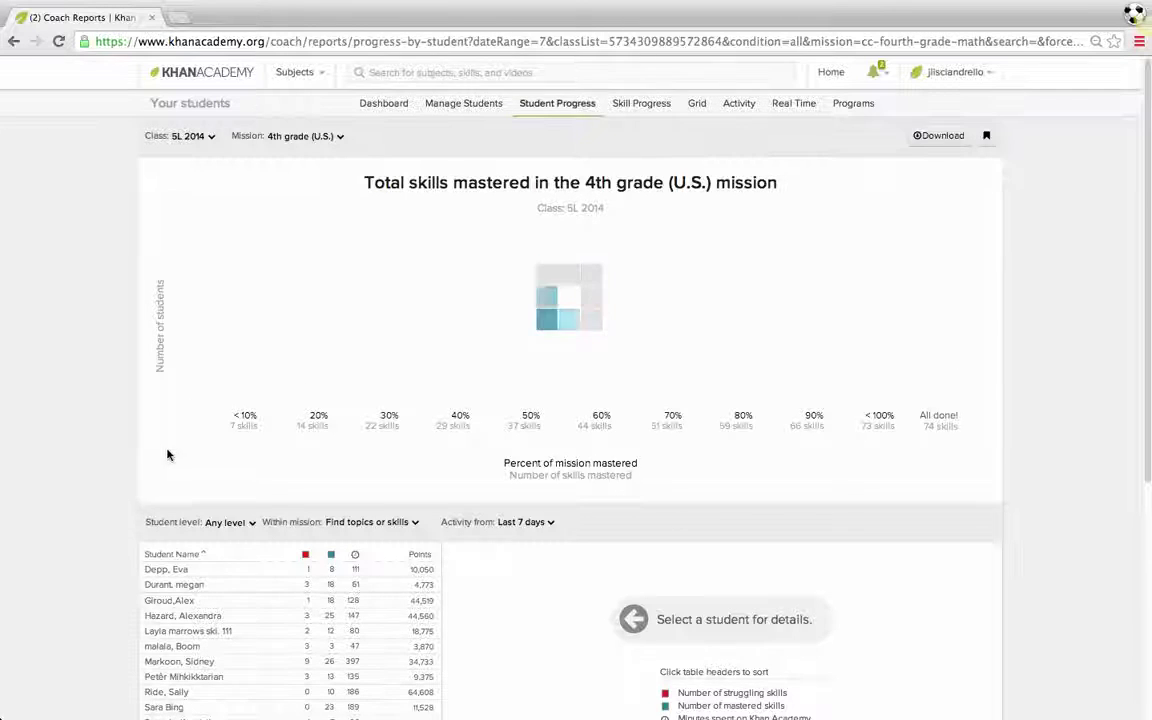
scroll(167, 455, "down", 1)
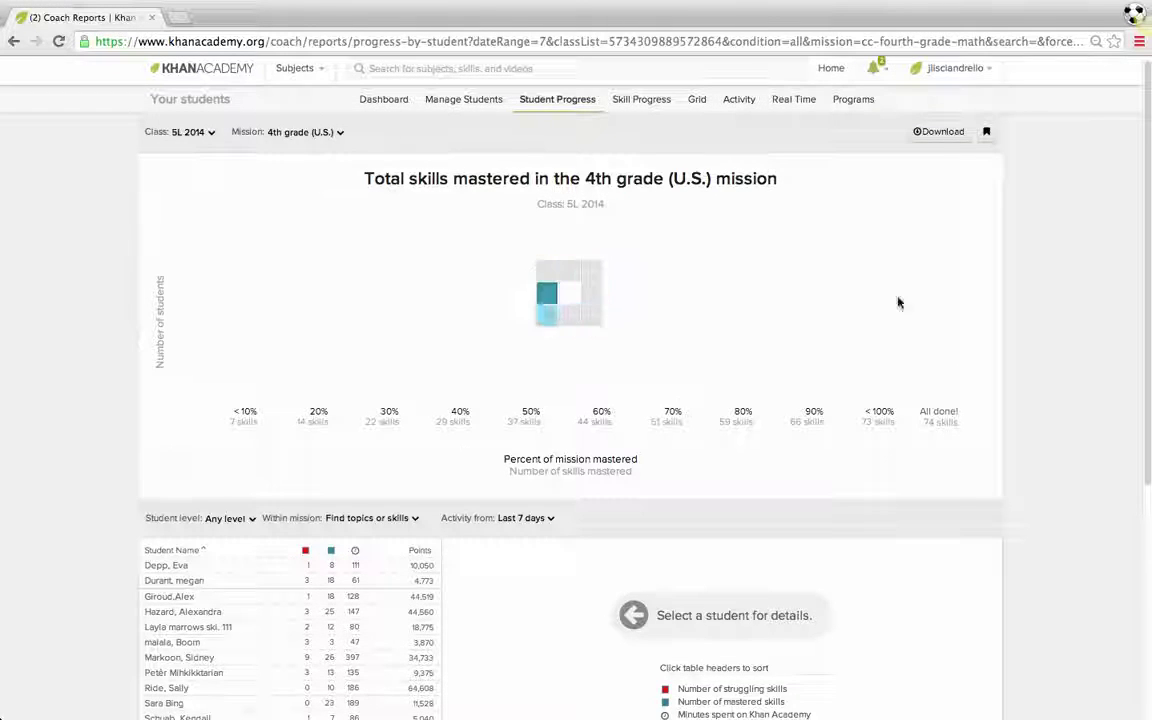
scroll(1140, 213, "down", 4)
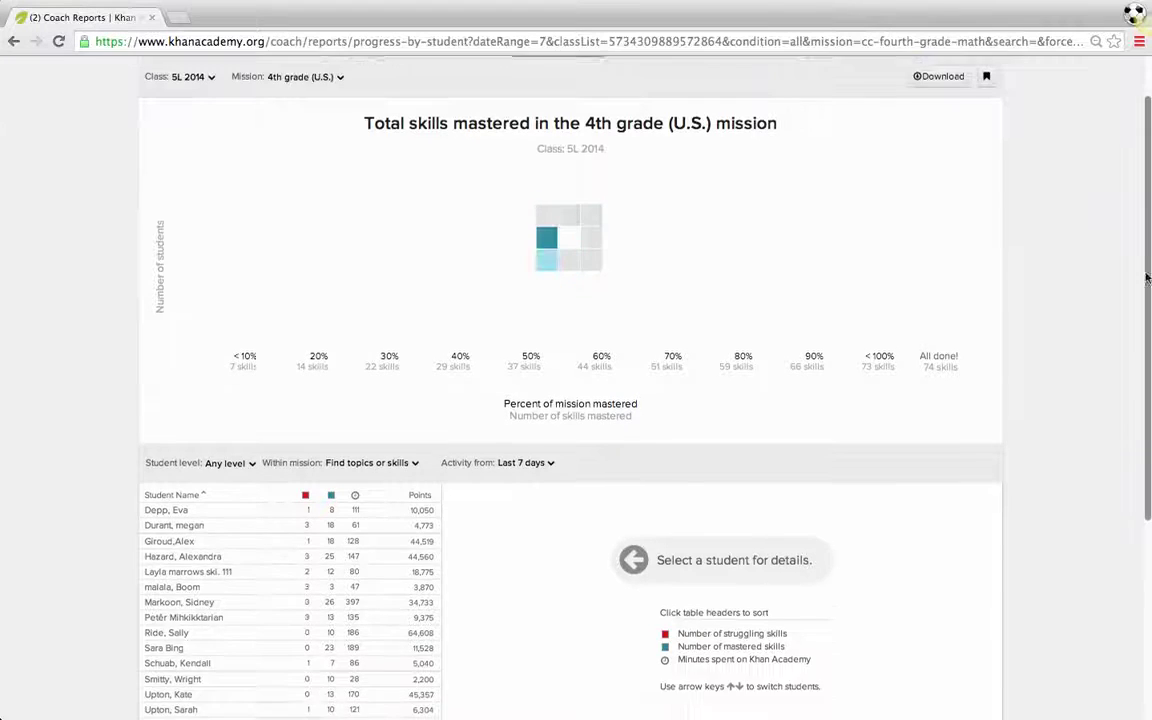
scroll(1146, 215, "up", 4)
scroll(1146, 215, "up", 2)
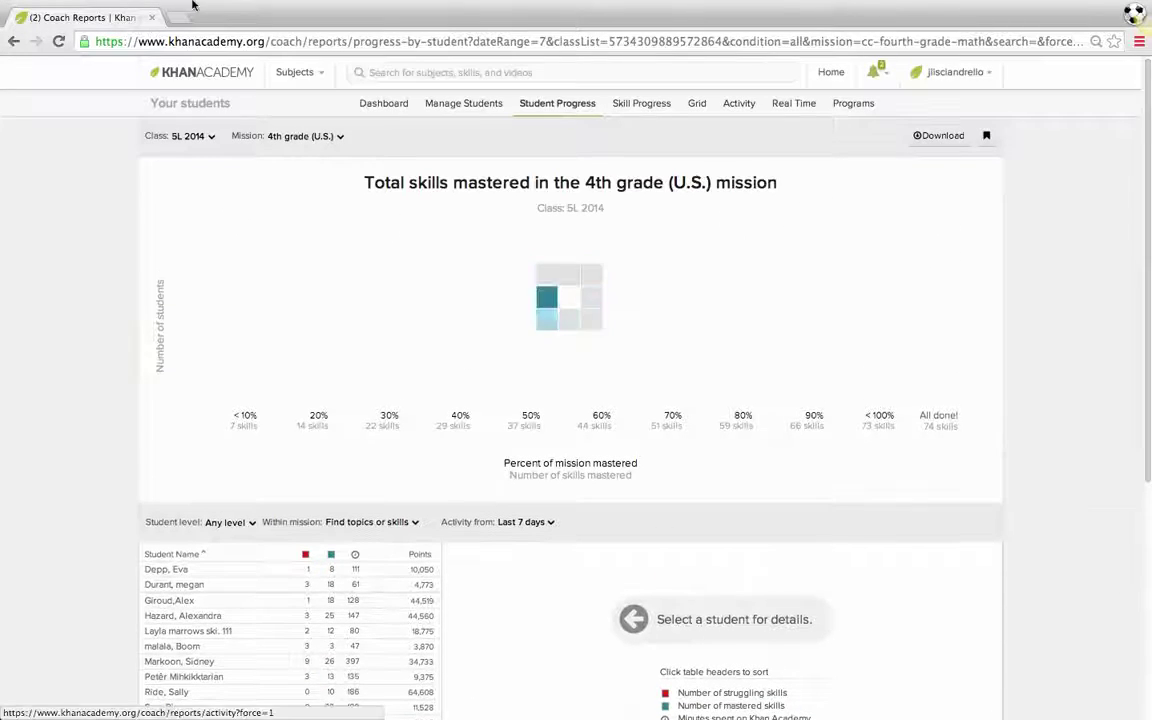
left_click(57, 41)
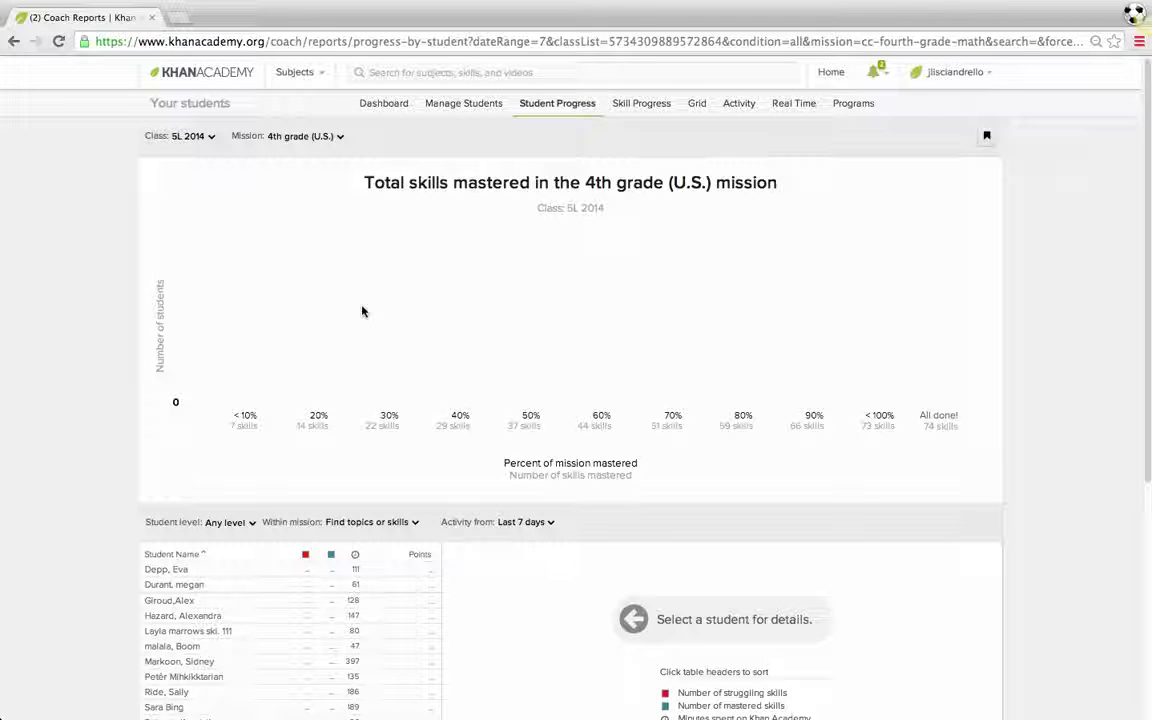
- List the students who have completely mastered the 4th grade (U.S.) mission, and clear that filter
left_click(926, 314)
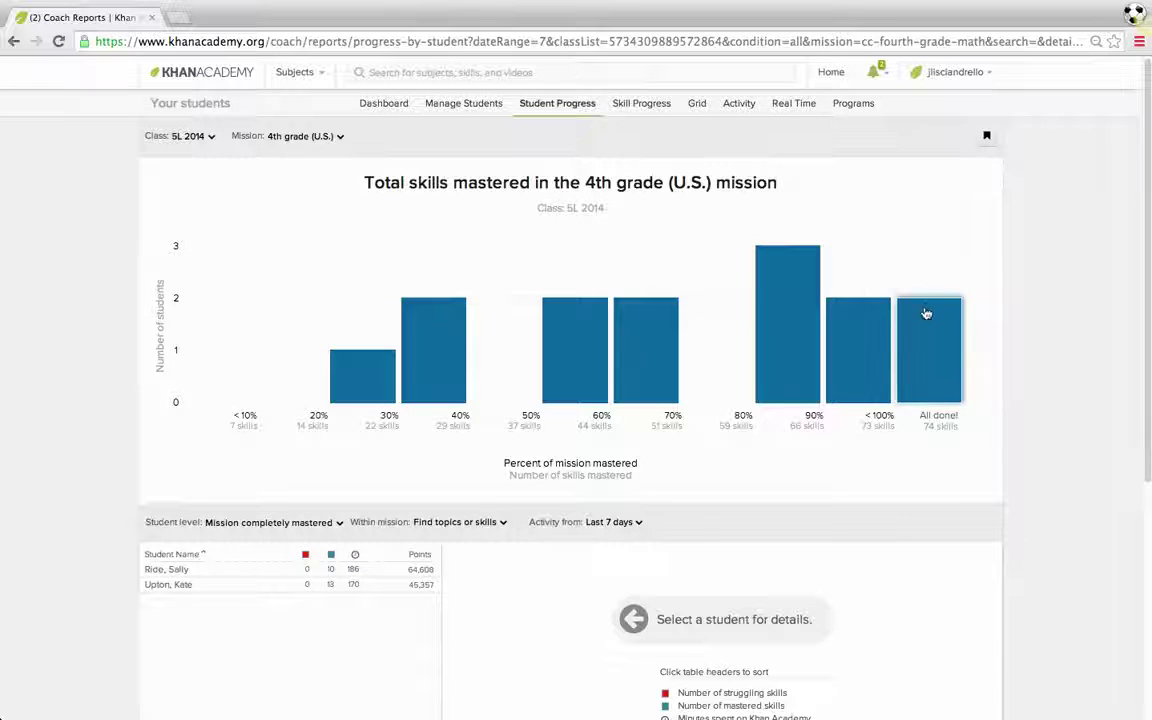
left_click(967, 262)
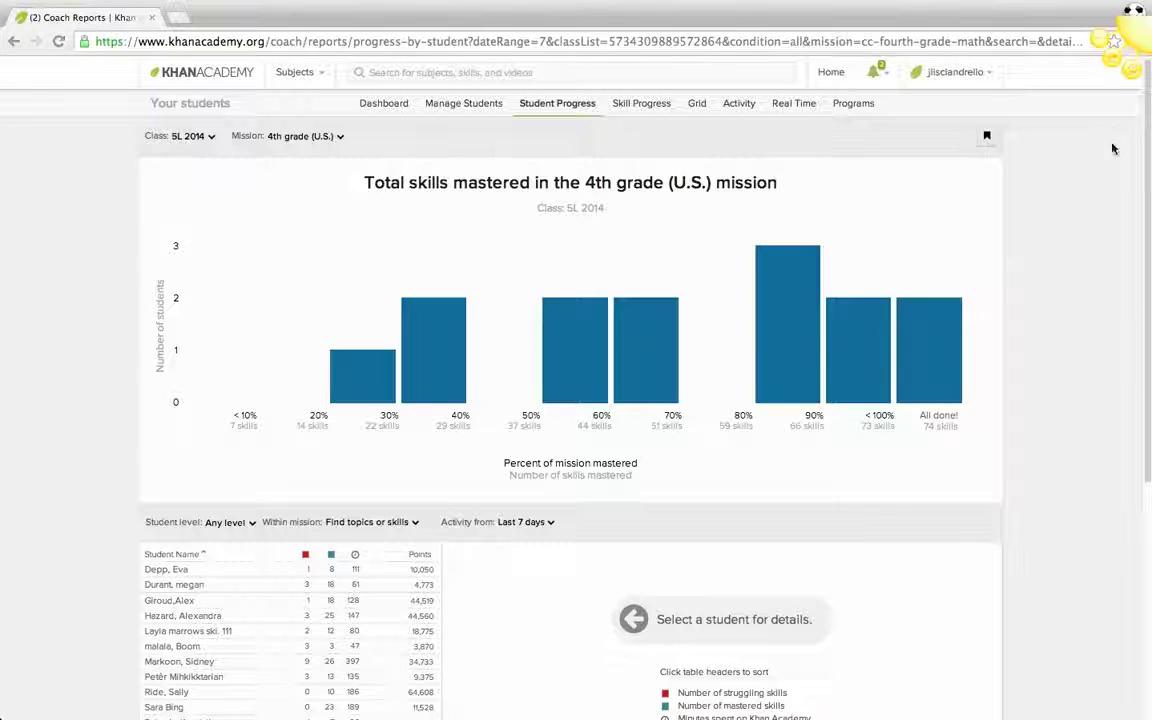
- Enlarge the report page by setting the browser zoom to 110%
left_click(1139, 41)
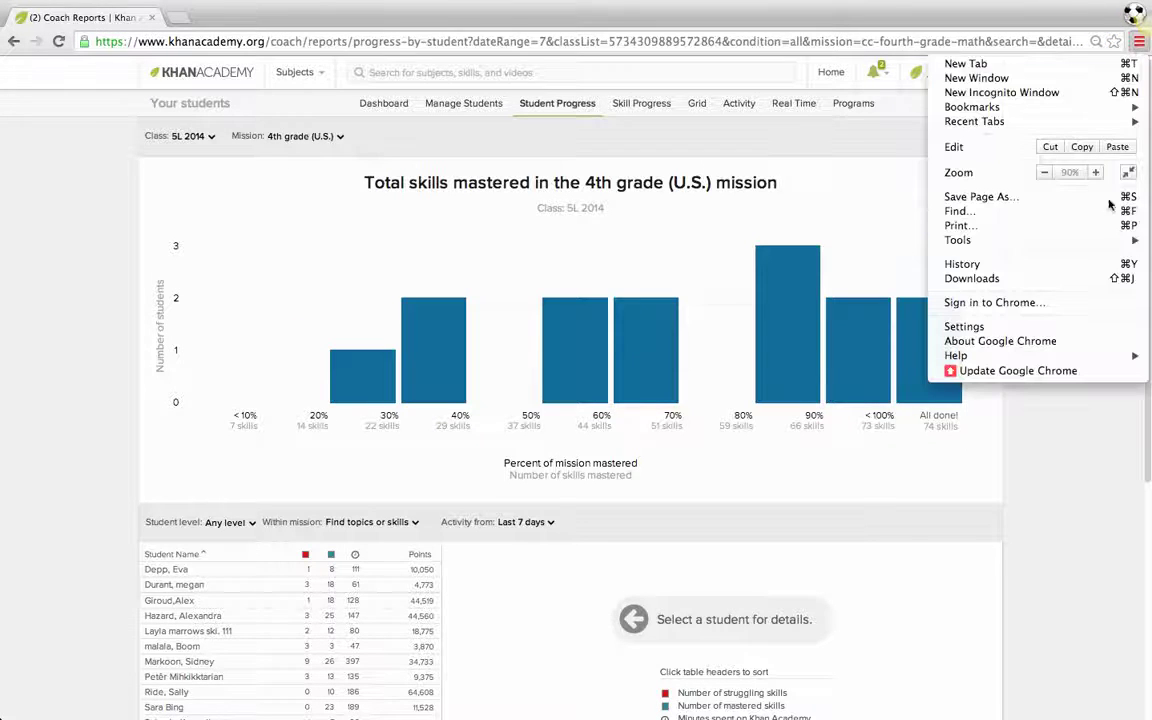
left_click(1095, 172)
left_click(1095, 172)
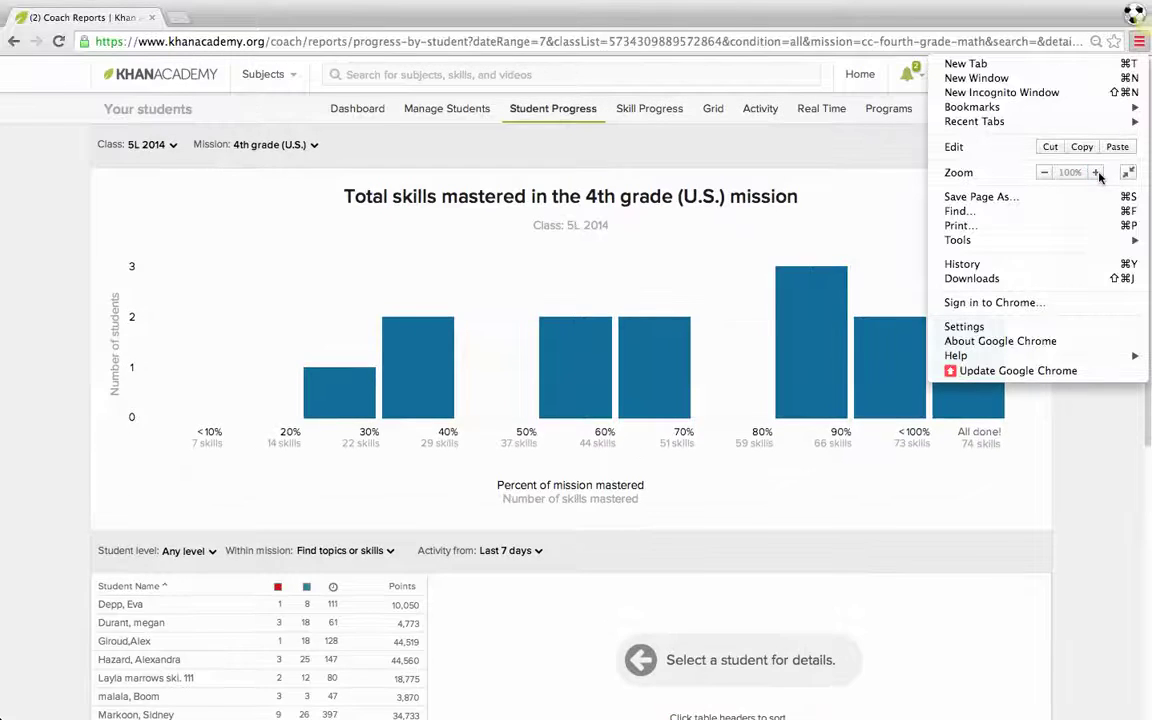
left_click(1096, 172)
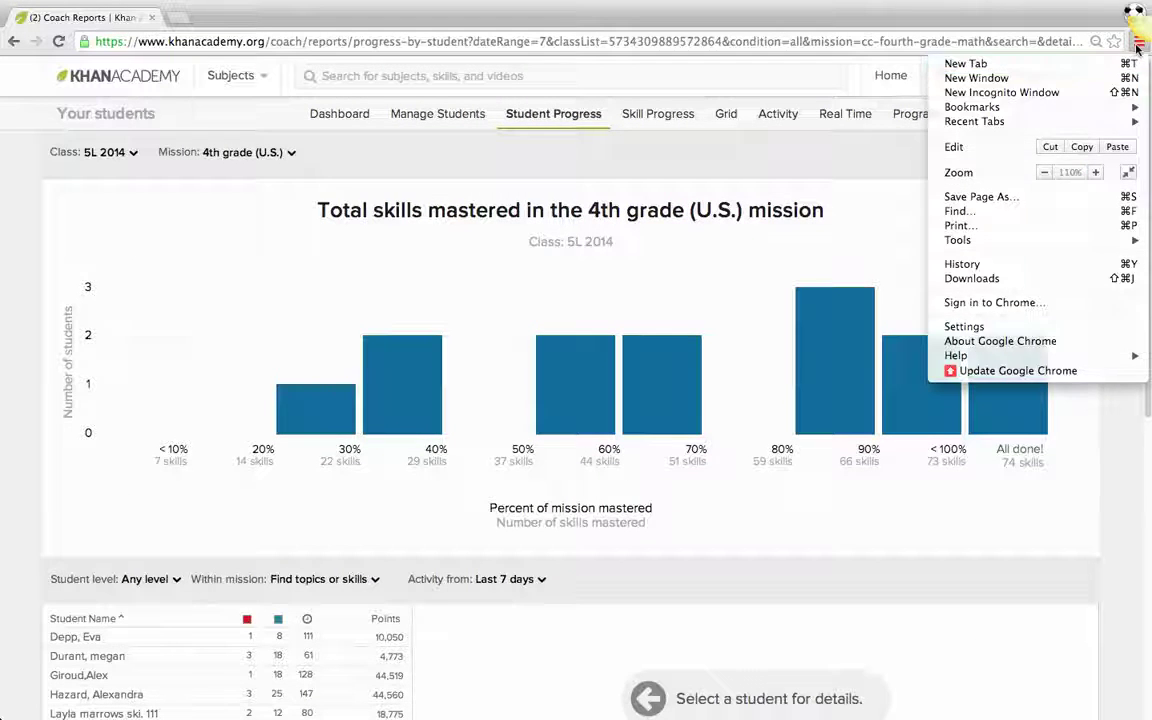
left_click(937, 152)
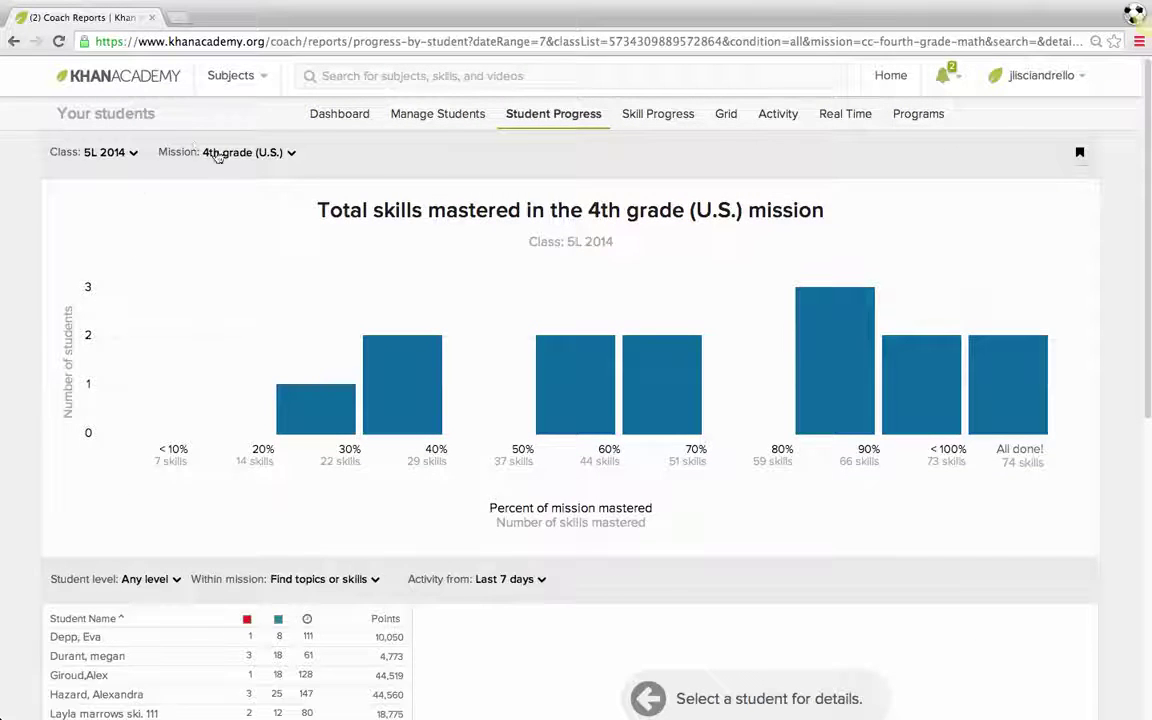
- View the class's mastery chart for the 5th grade (U.S.) mission, and return to the 4th grade (U.S.) mission
left_click(233, 155)
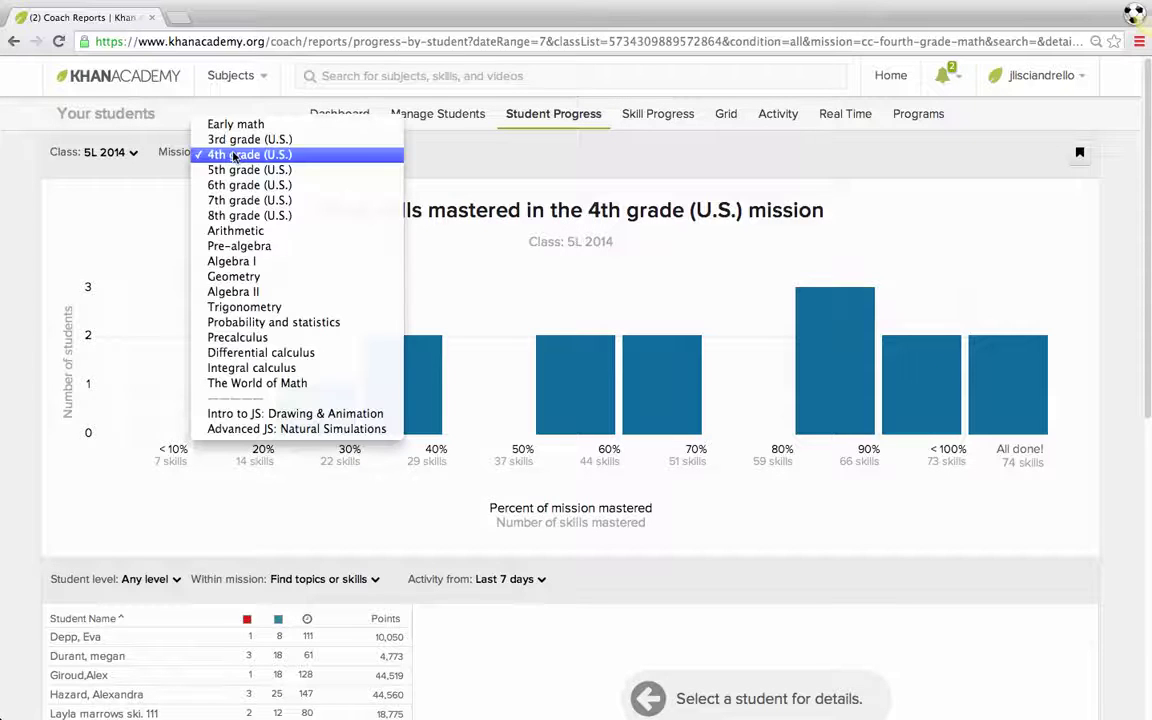
left_click(233, 170)
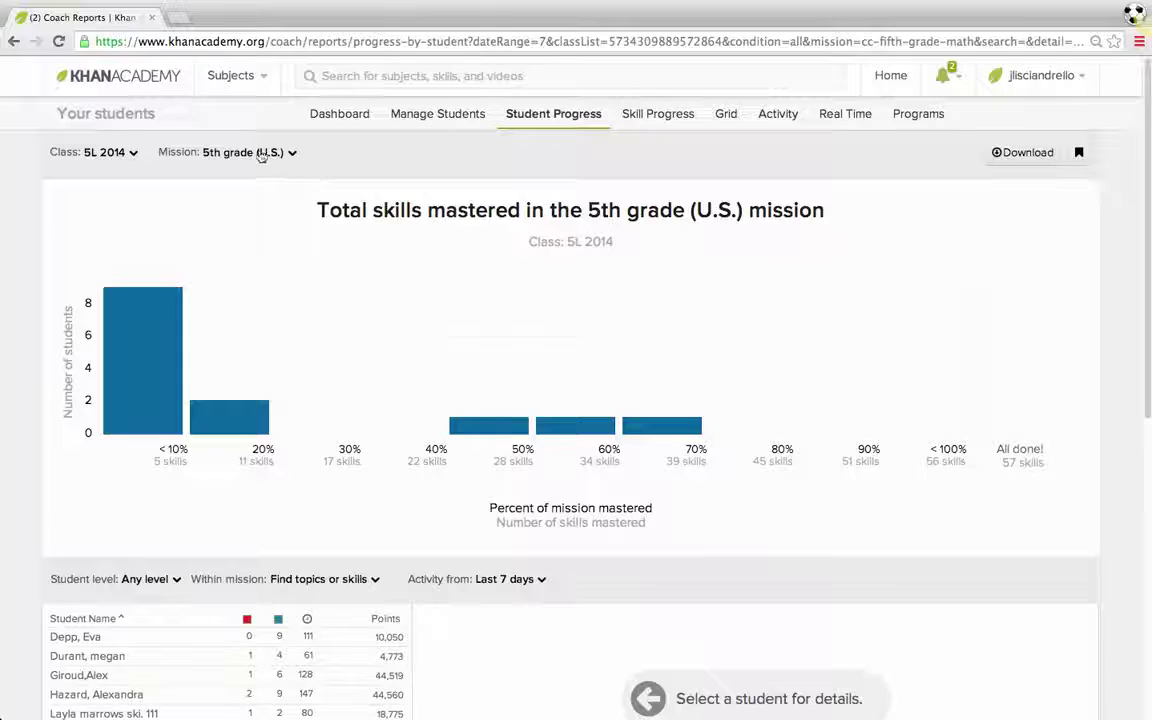
left_click(260, 155)
left_click(226, 136)
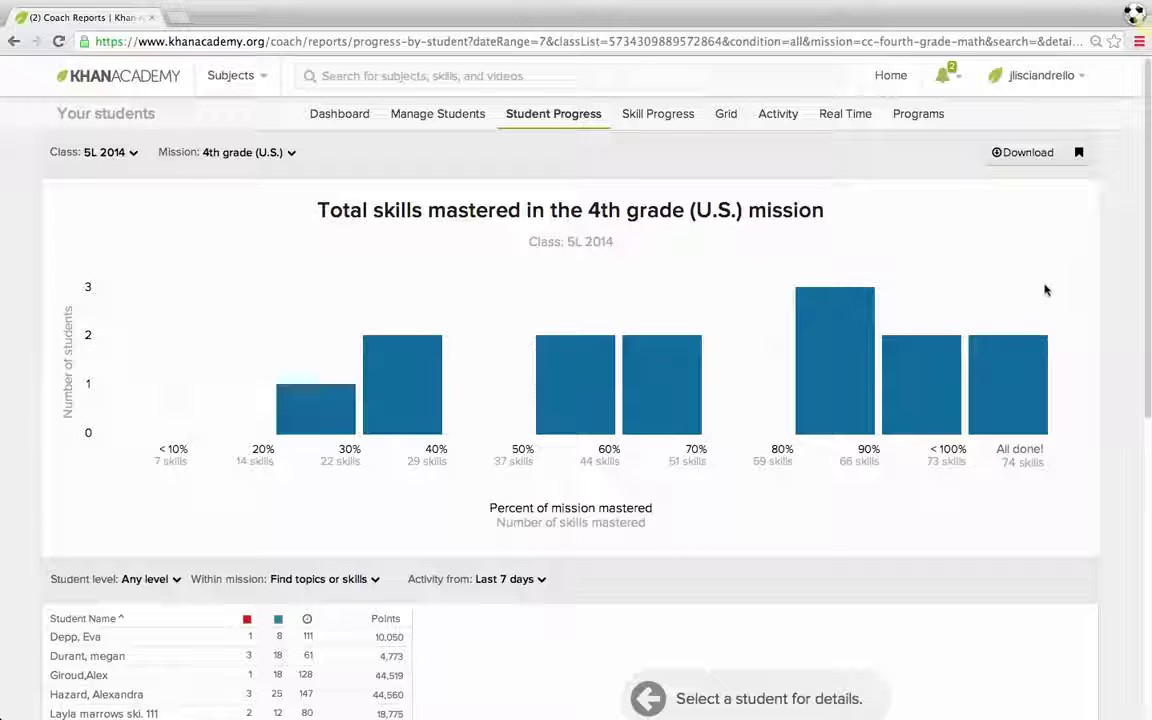
- Compare the students at the completely mastered and 90 - 99% levels of the 4th grade mission, and clear the level filter
left_click(1004, 375)
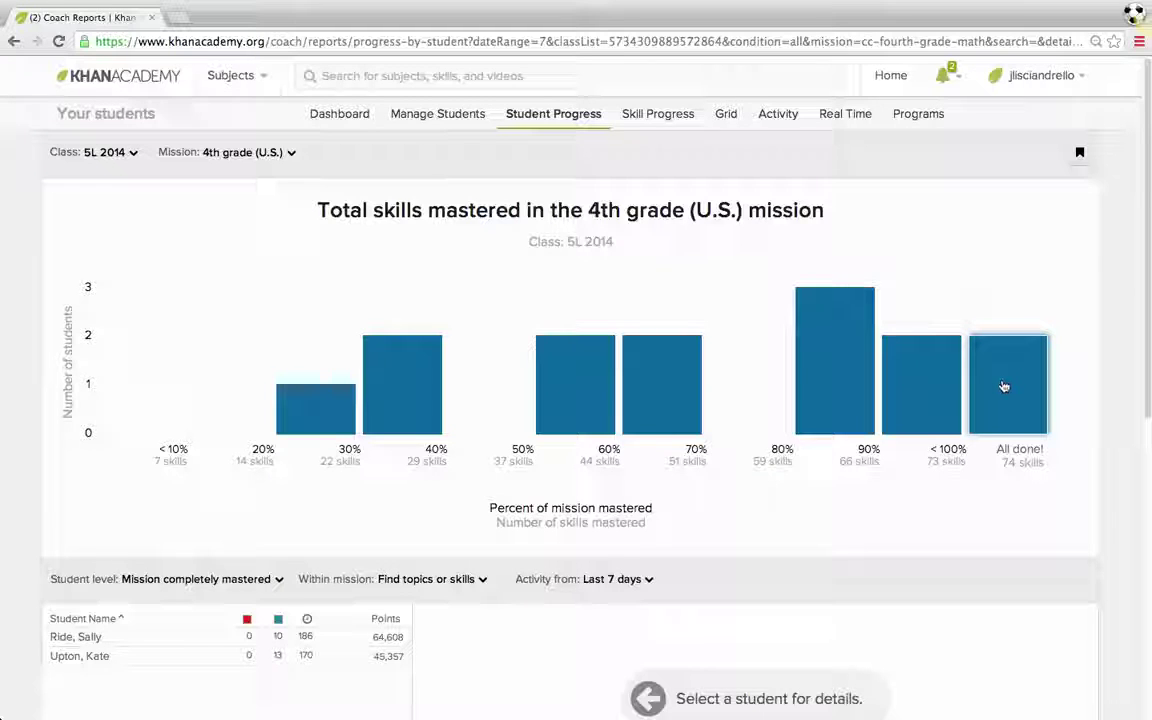
left_click(932, 382)
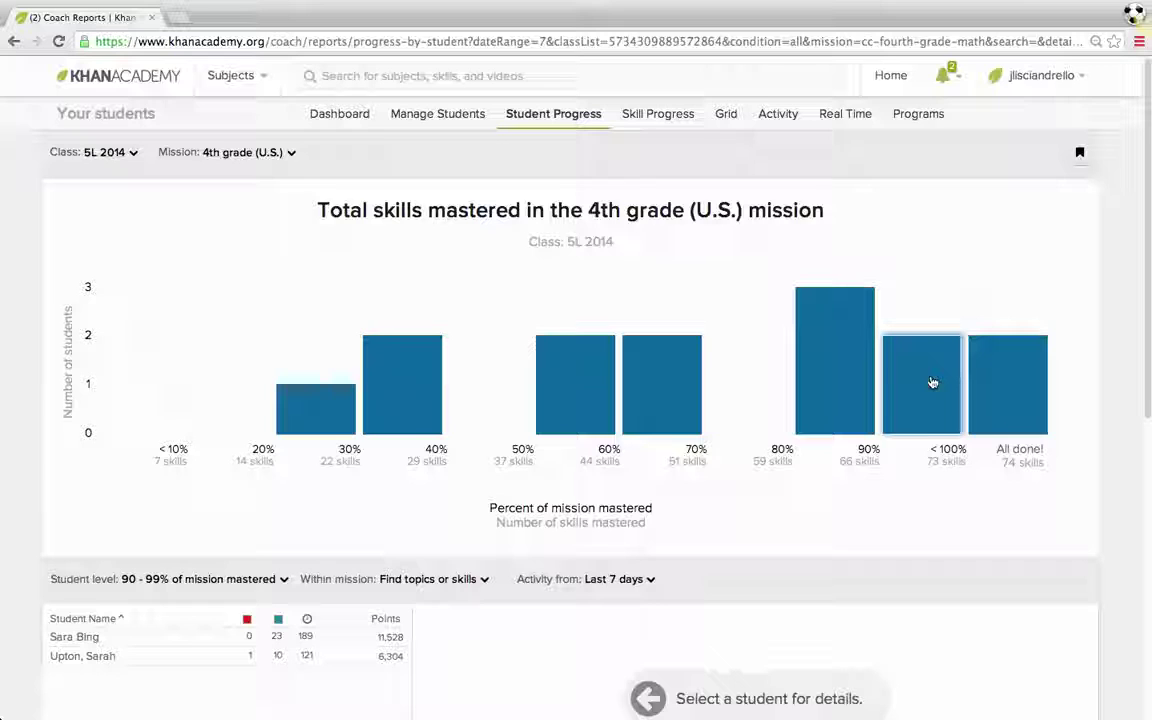
left_click(998, 380)
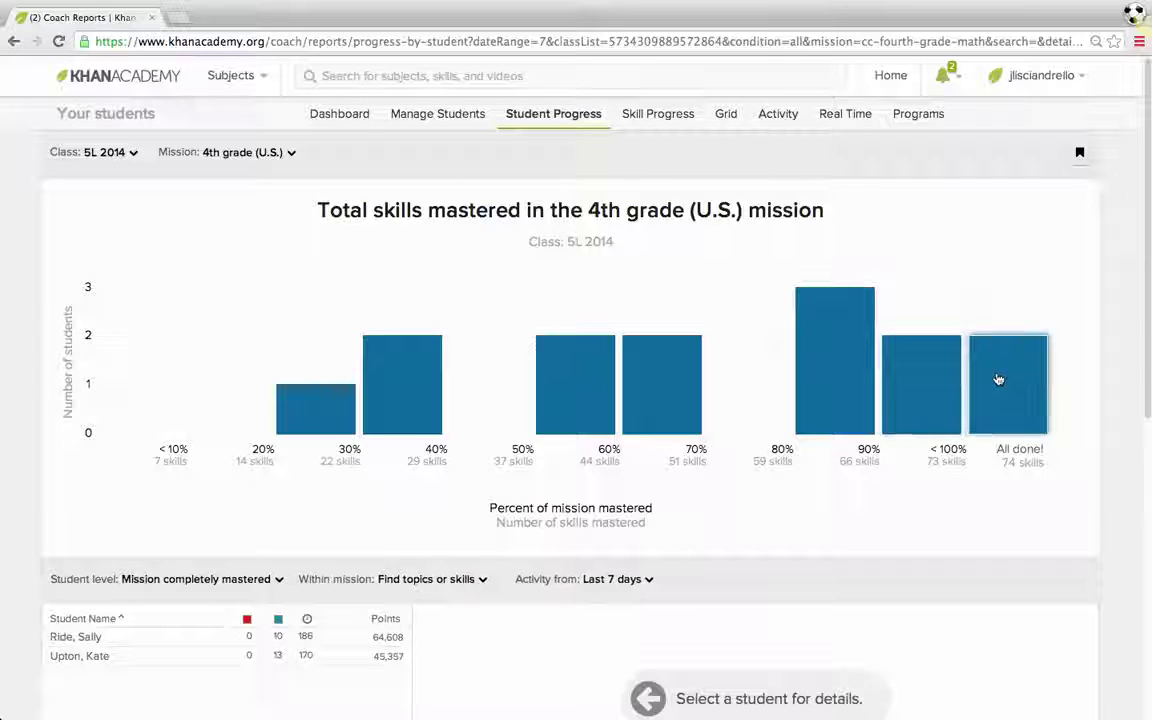
left_click(921, 382)
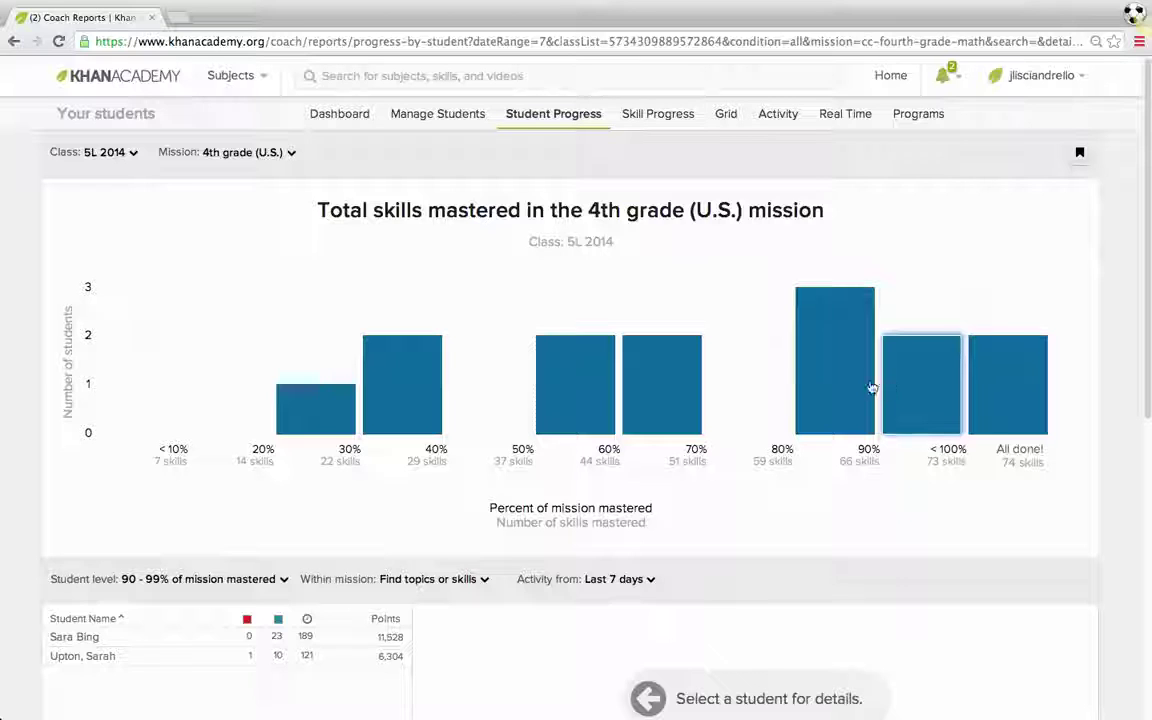
left_click(863, 388)
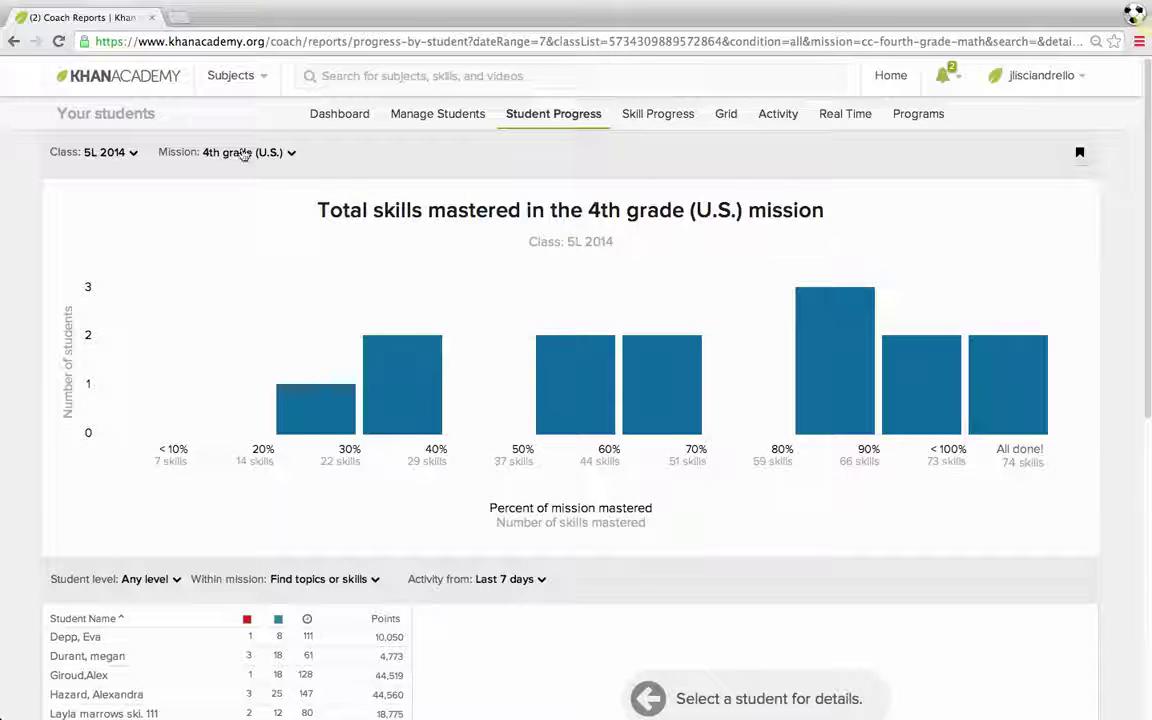
- Switch to the 5th grade (U.S.) mission and check the students at each level from 40% to 69% mastered, clearing the filter at the end
left_click(243, 155)
left_click(239, 169)
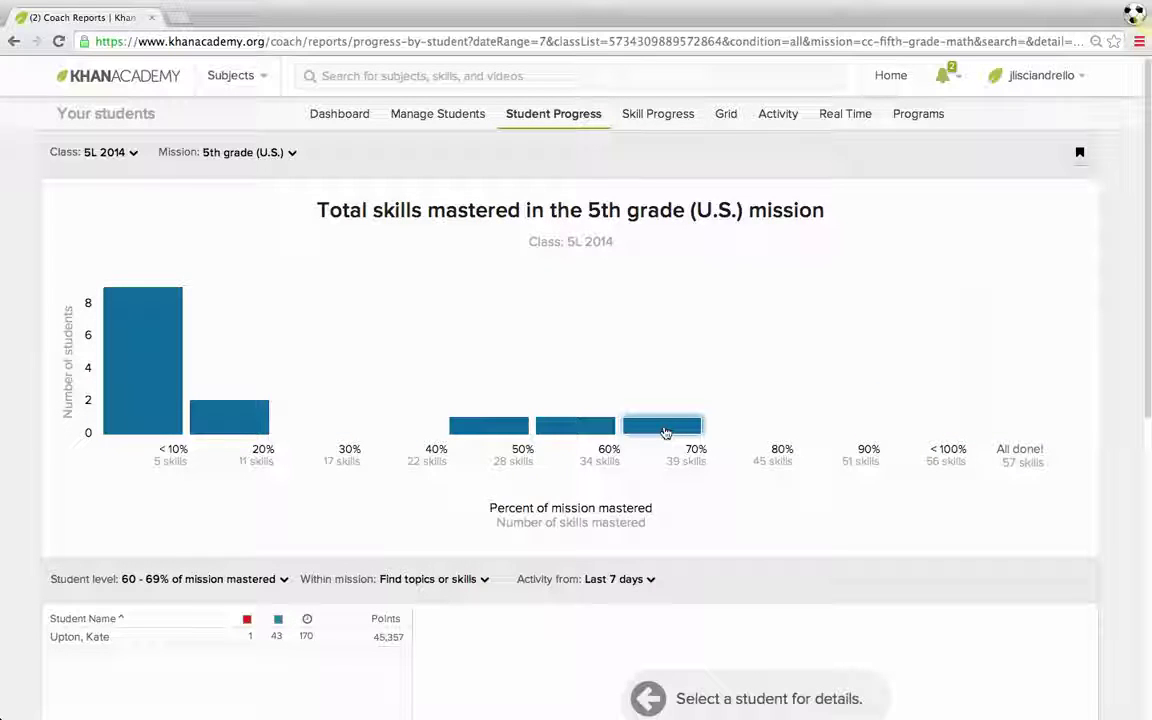
left_click(578, 428)
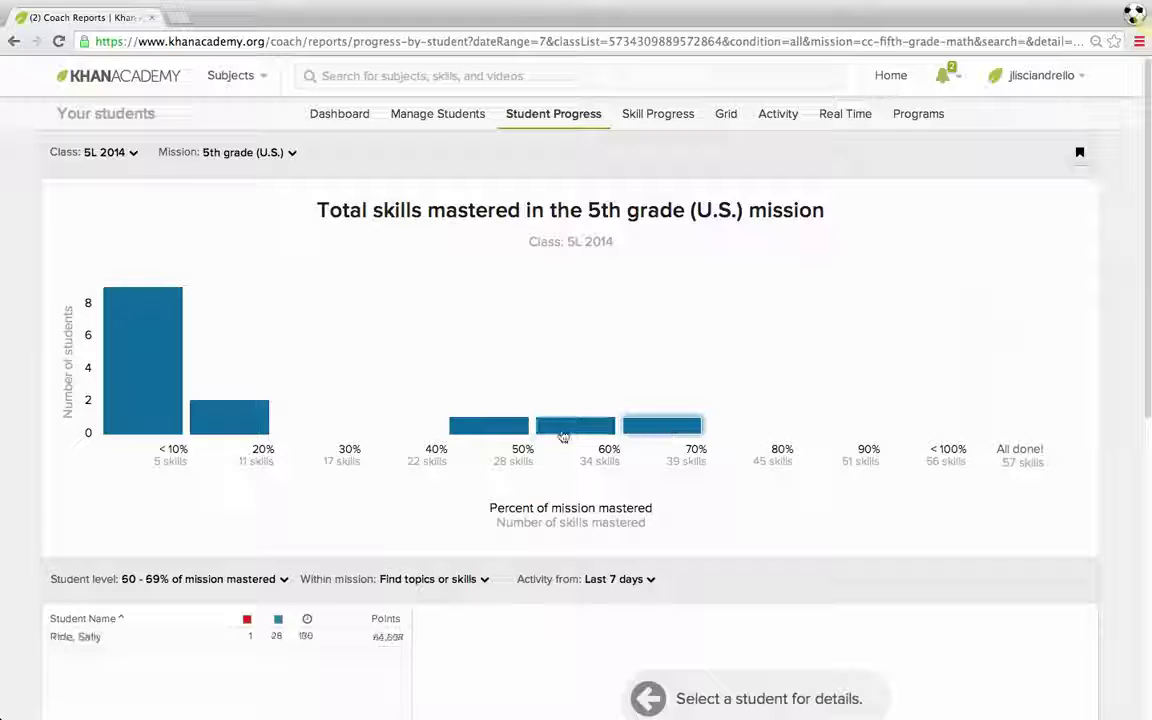
left_click(508, 432)
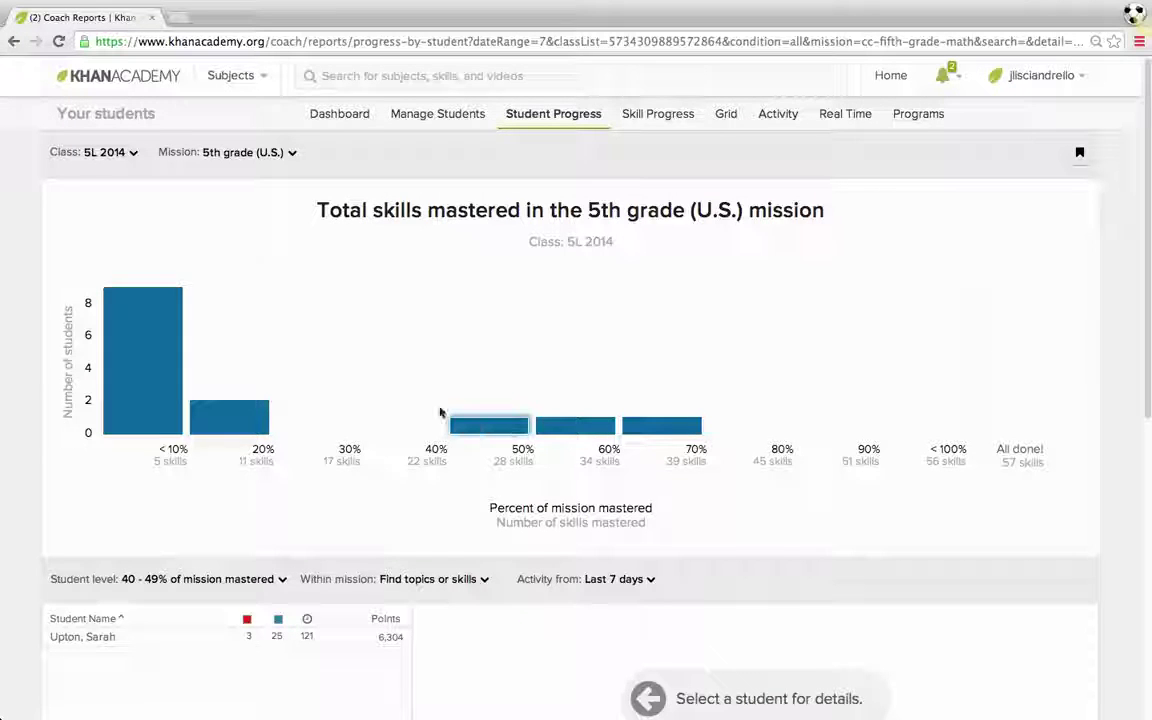
left_click(398, 372)
- Switch back to the 4th grade (U.S.) mission and check the students at the 20 - 29% and 30 - 39% levels, clearing the filter at the end
left_click(216, 153)
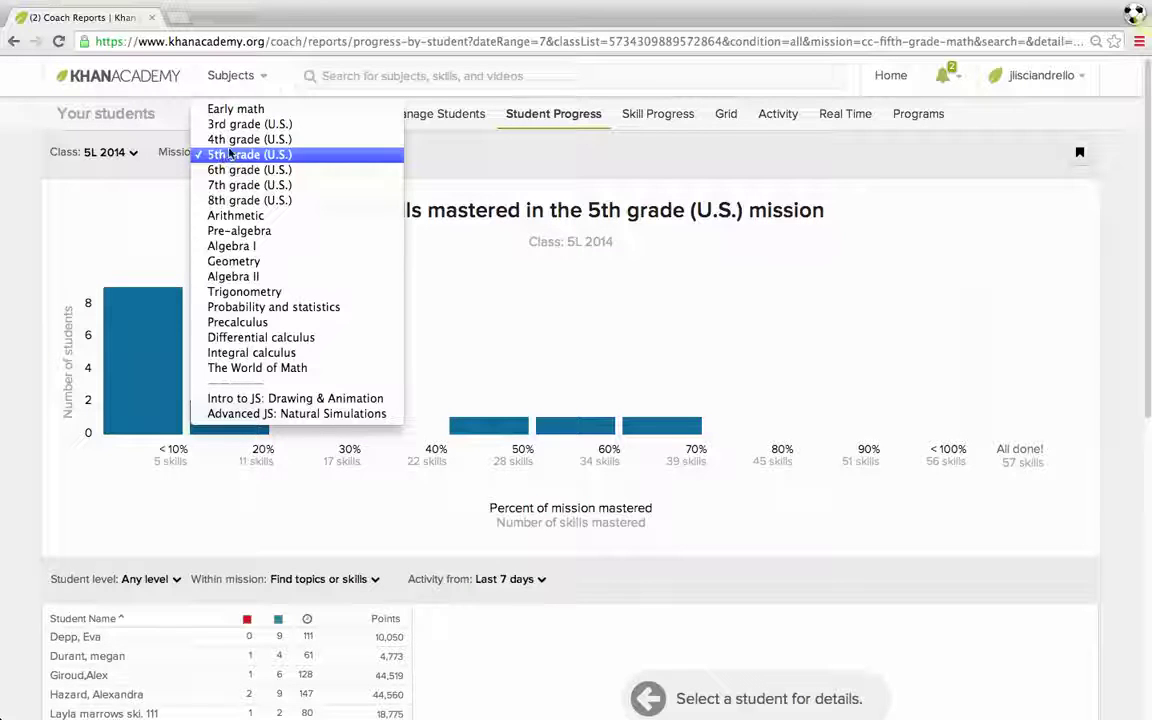
left_click(214, 139)
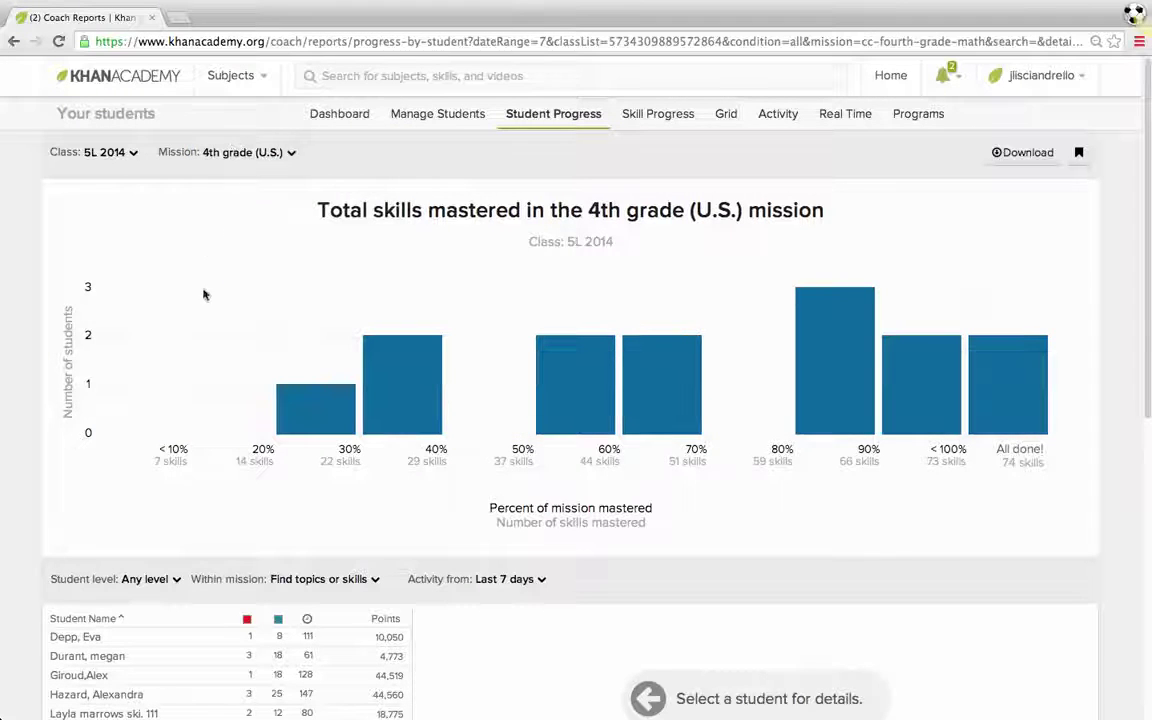
left_click(311, 404)
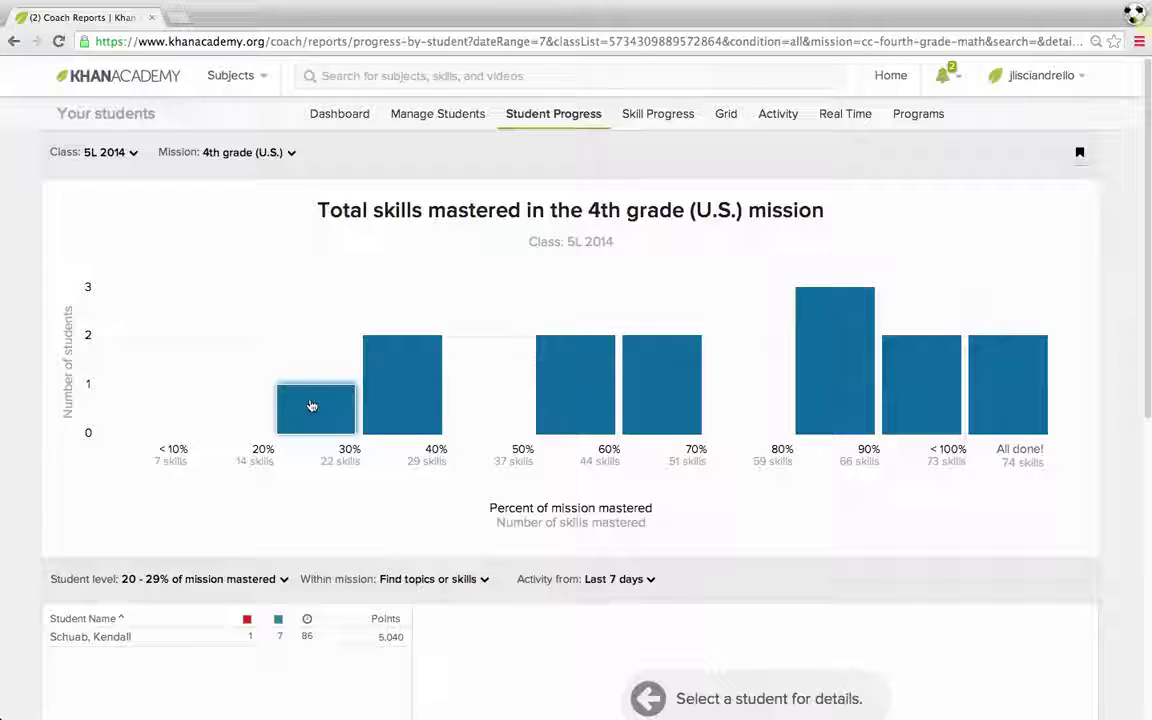
left_click(392, 393)
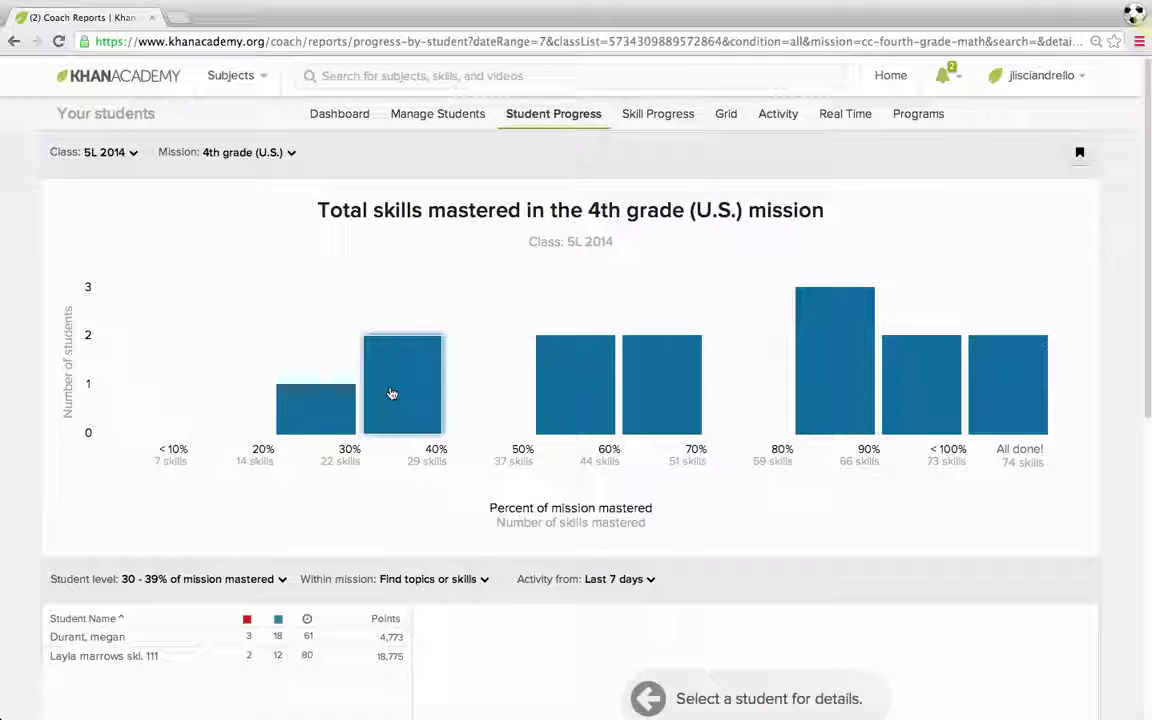
left_click(470, 391)
left_click(411, 398)
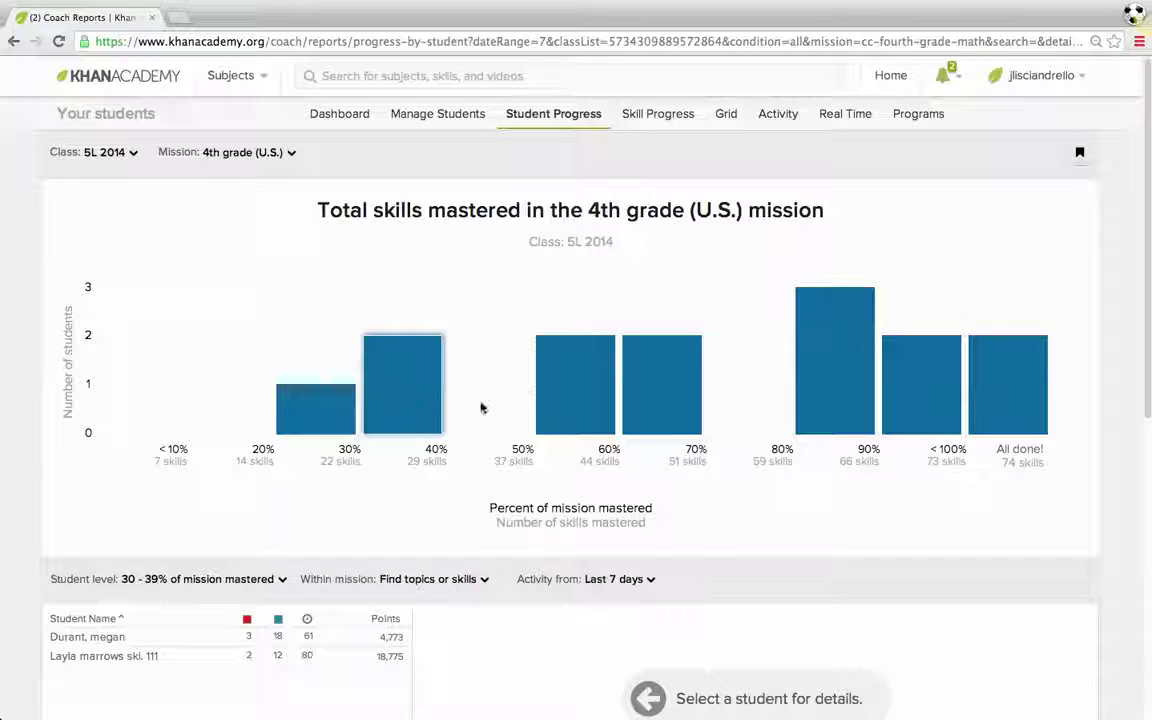
left_click(480, 407)
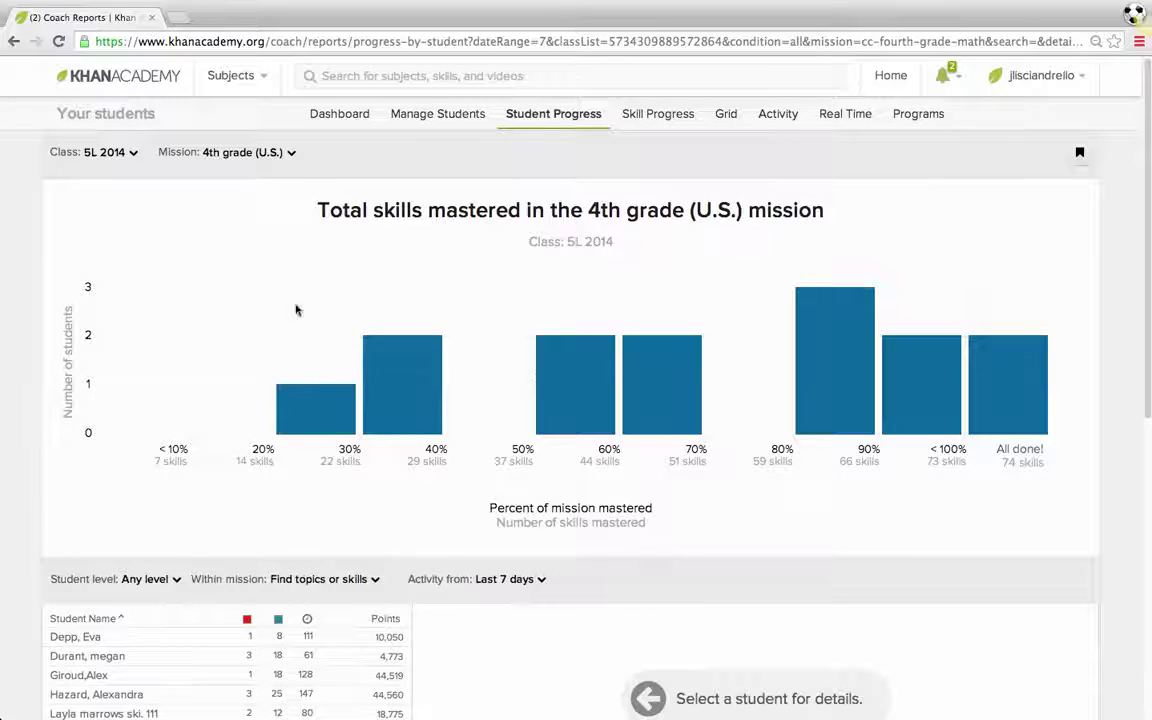
- Review the date ranges available for filtering the student table's activity, keeping the last 7 days
scroll(229, 328, "down", 2)
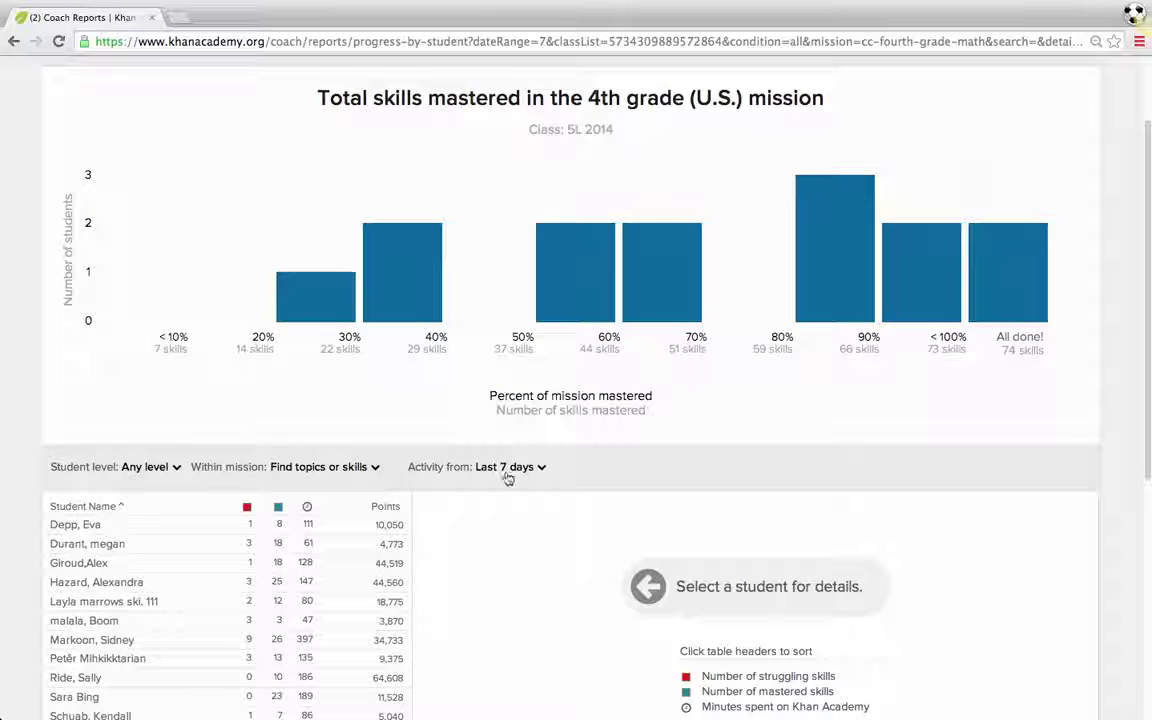
scroll(508, 478, "down", 3)
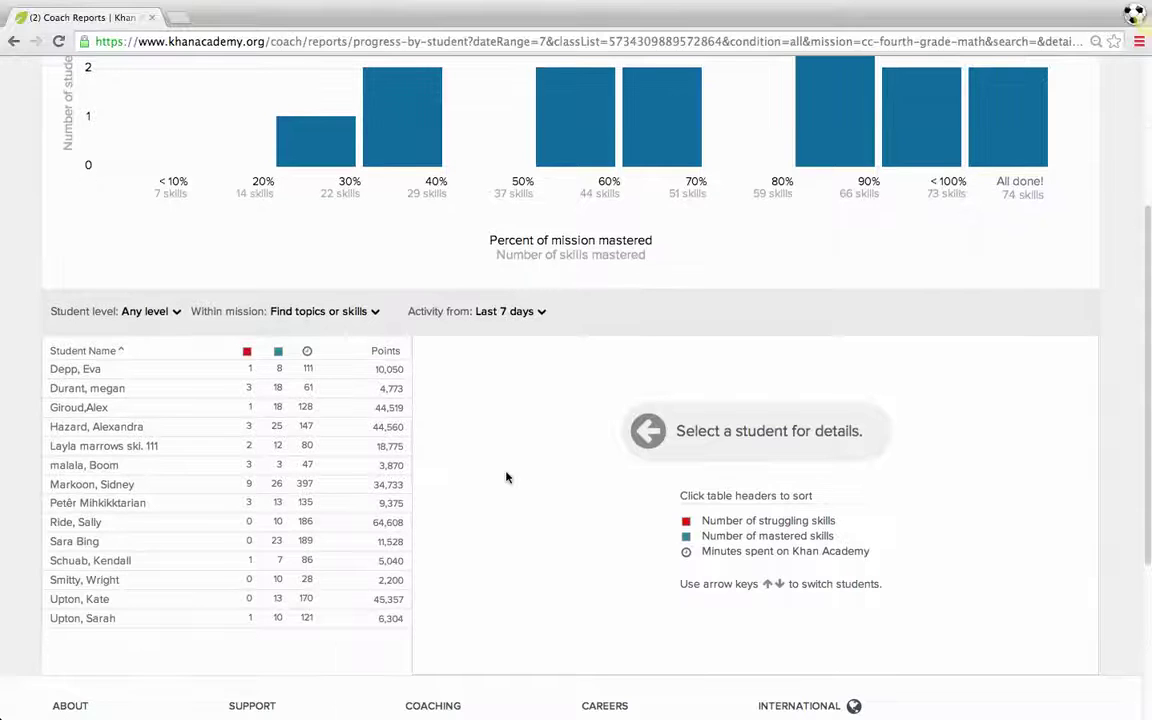
left_click(508, 312)
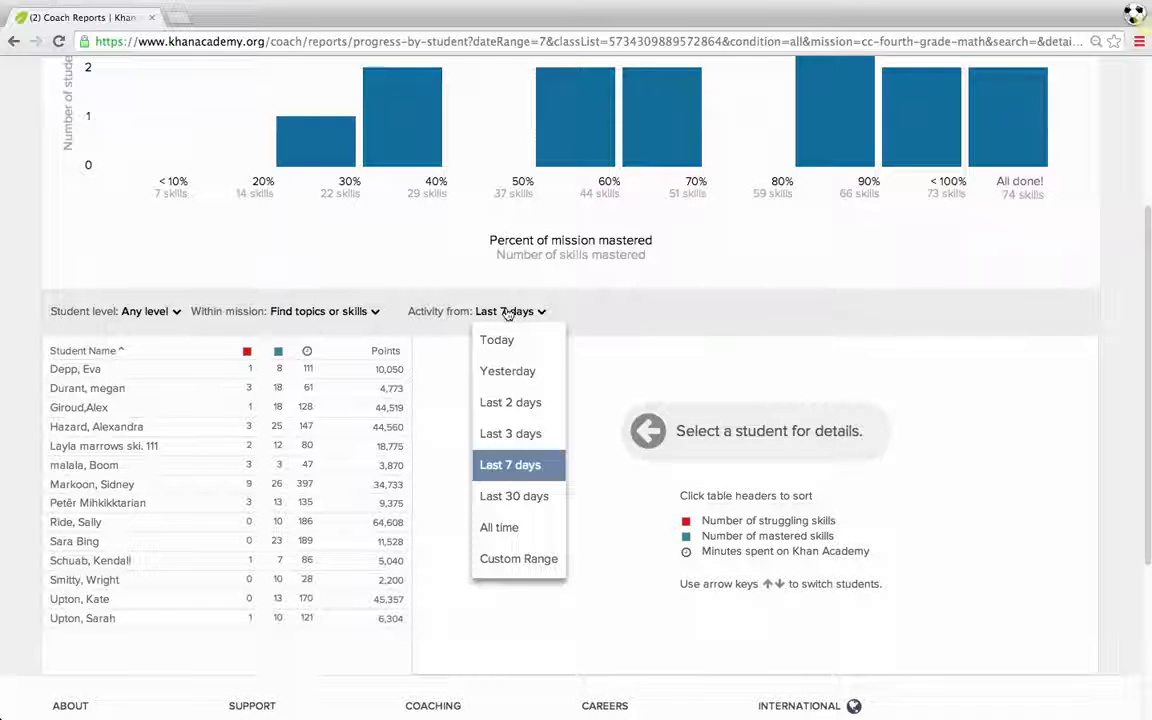
left_click(508, 312)
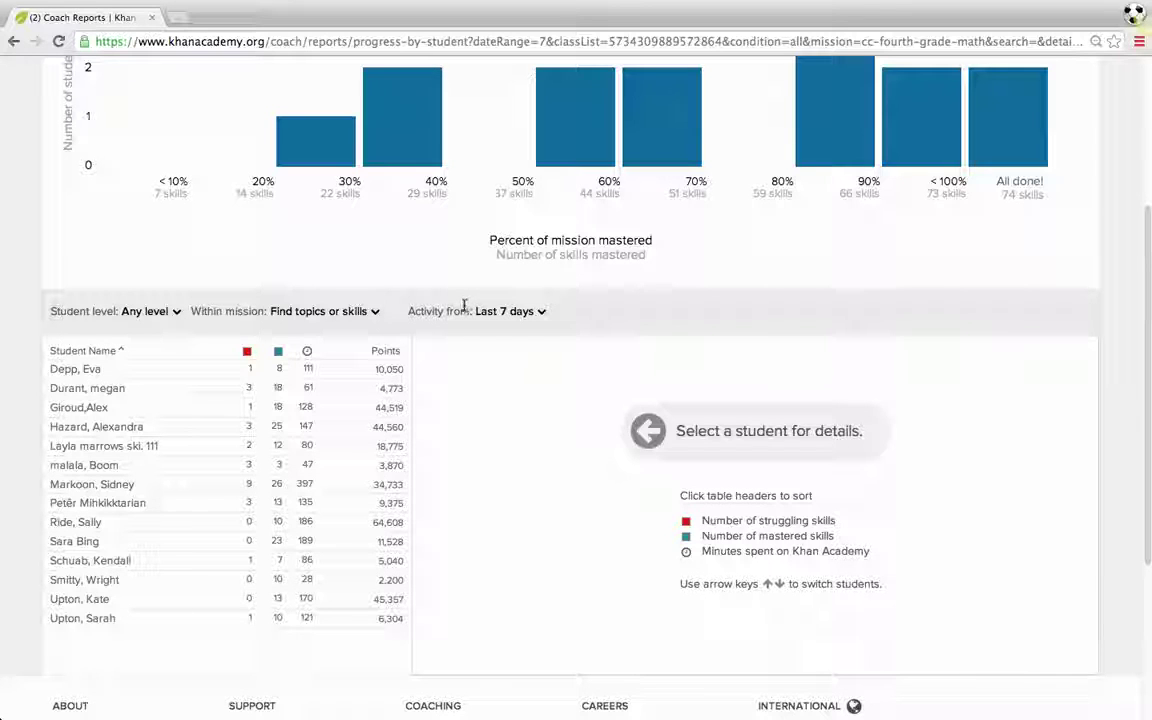
- Check the 20 - 29% mastery level, clear the filter, and view the skills progress of the student with 3,870 points
left_click(321, 155)
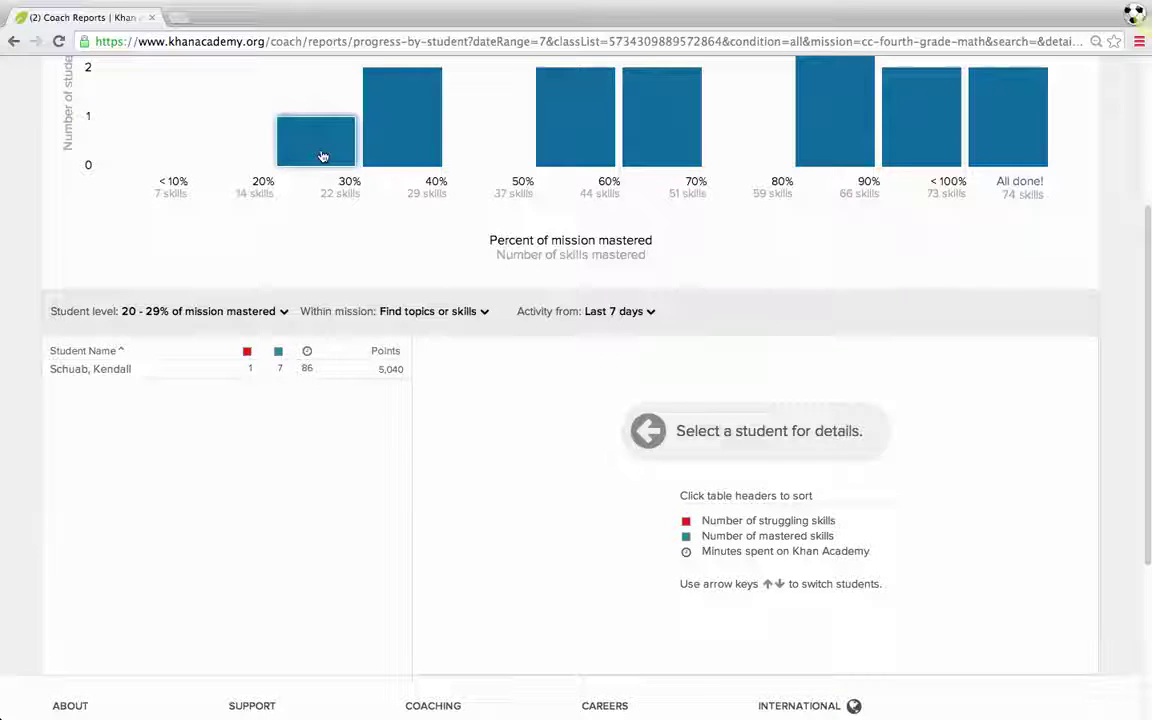
left_click(322, 157)
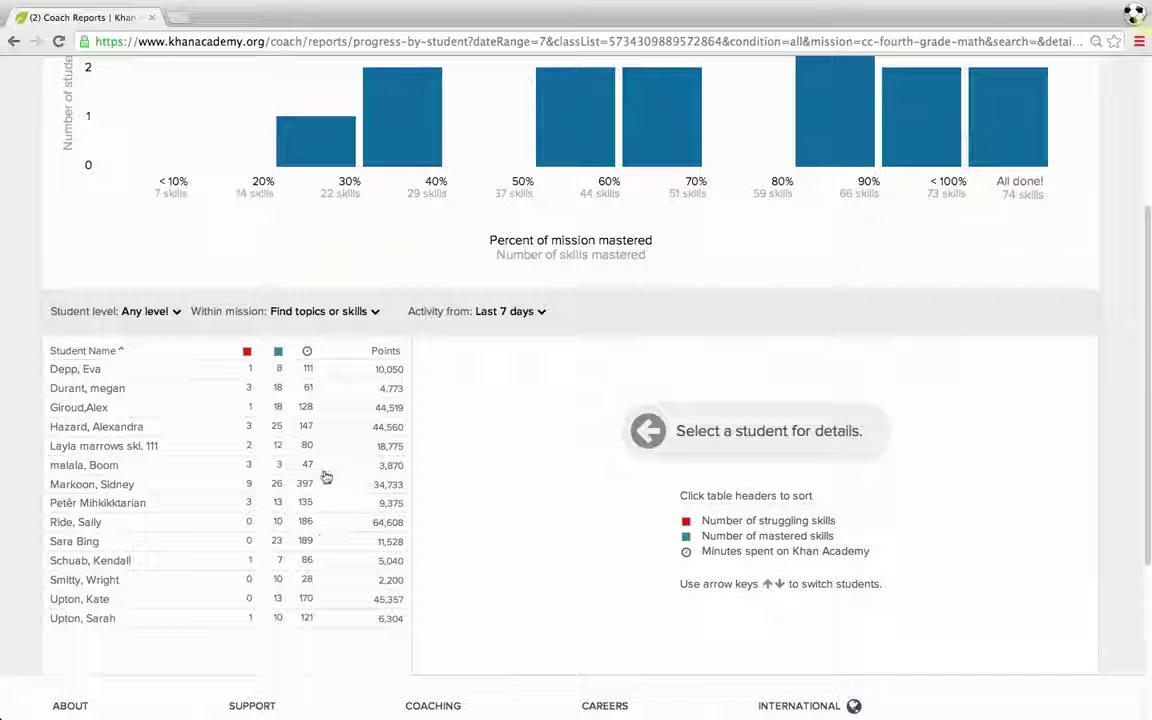
left_click(86, 468)
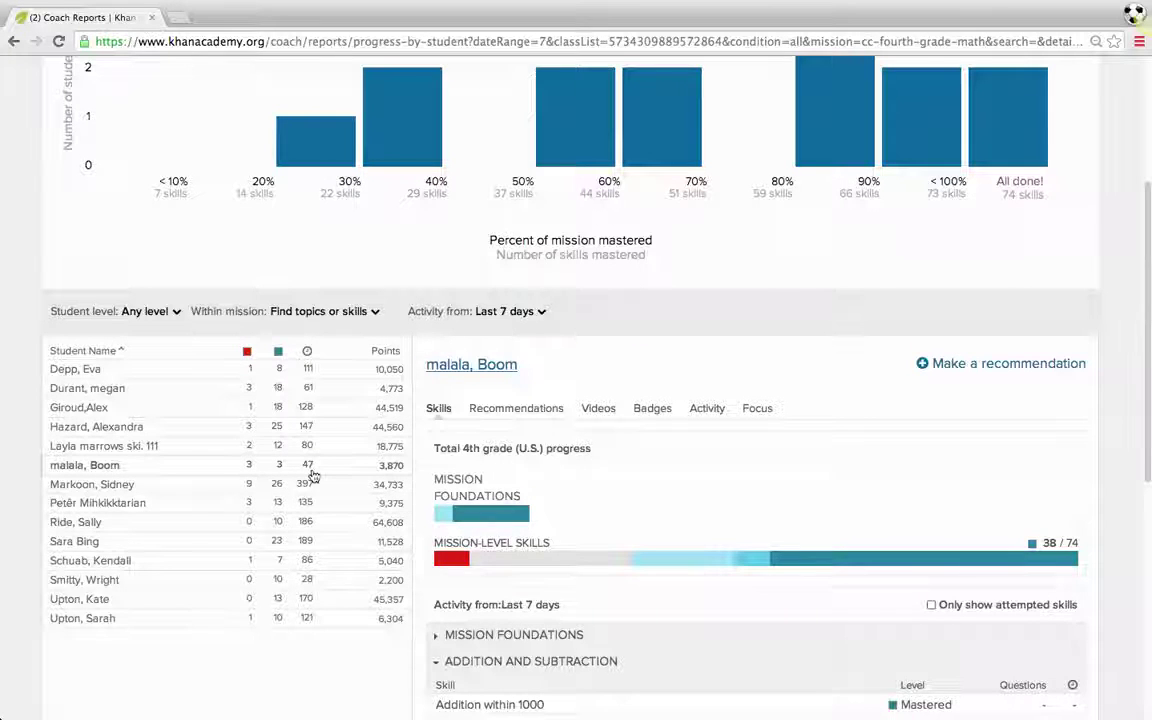
scroll(310, 475, "up", 1)
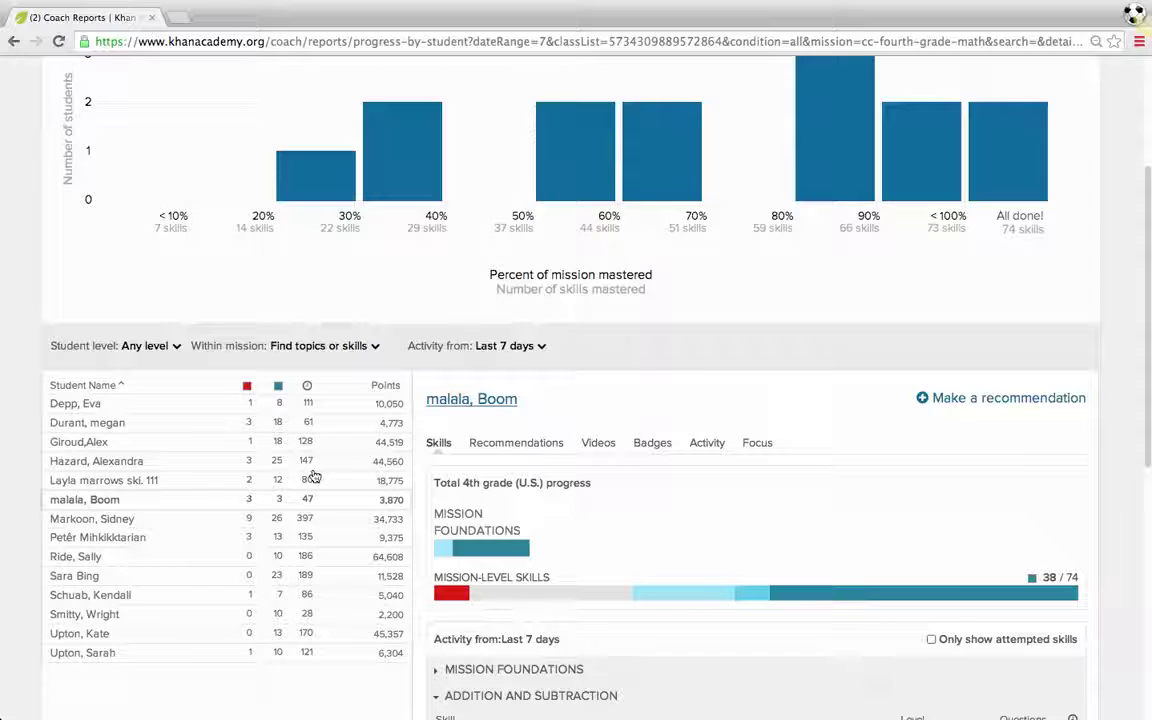
- Check the students at the 50 - 59%, 30 - 39% and 20 - 29% levels of the 4th grade mission
left_click(578, 186)
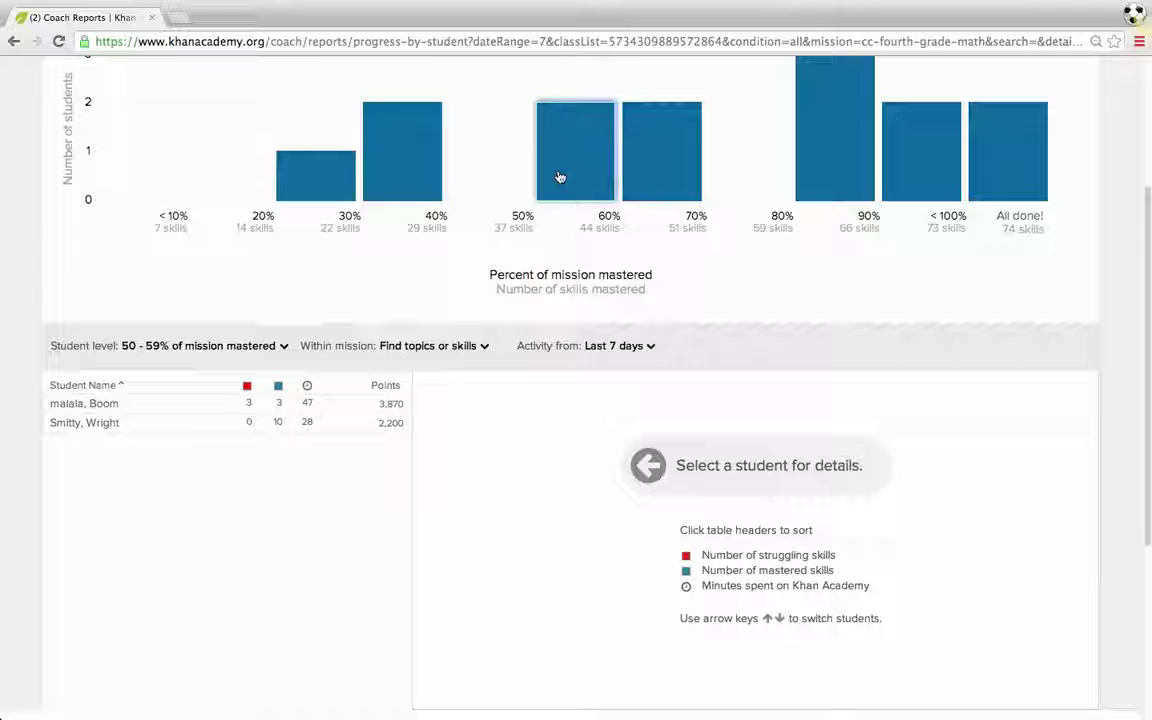
left_click(560, 177)
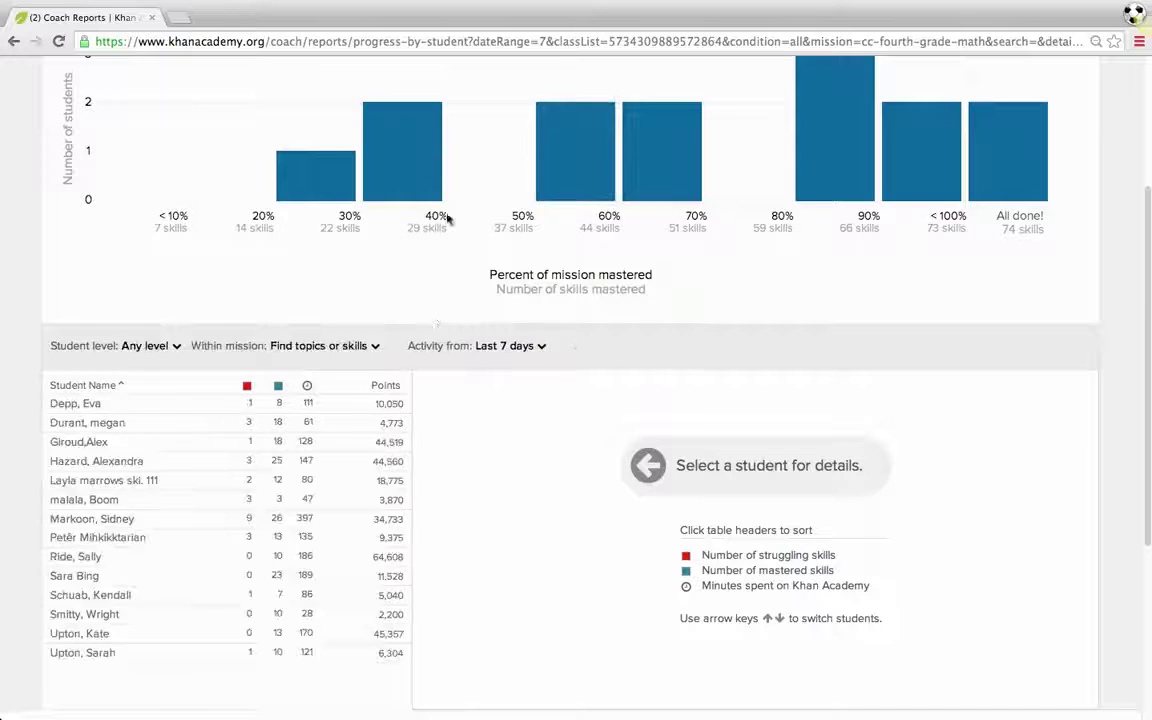
left_click(423, 166)
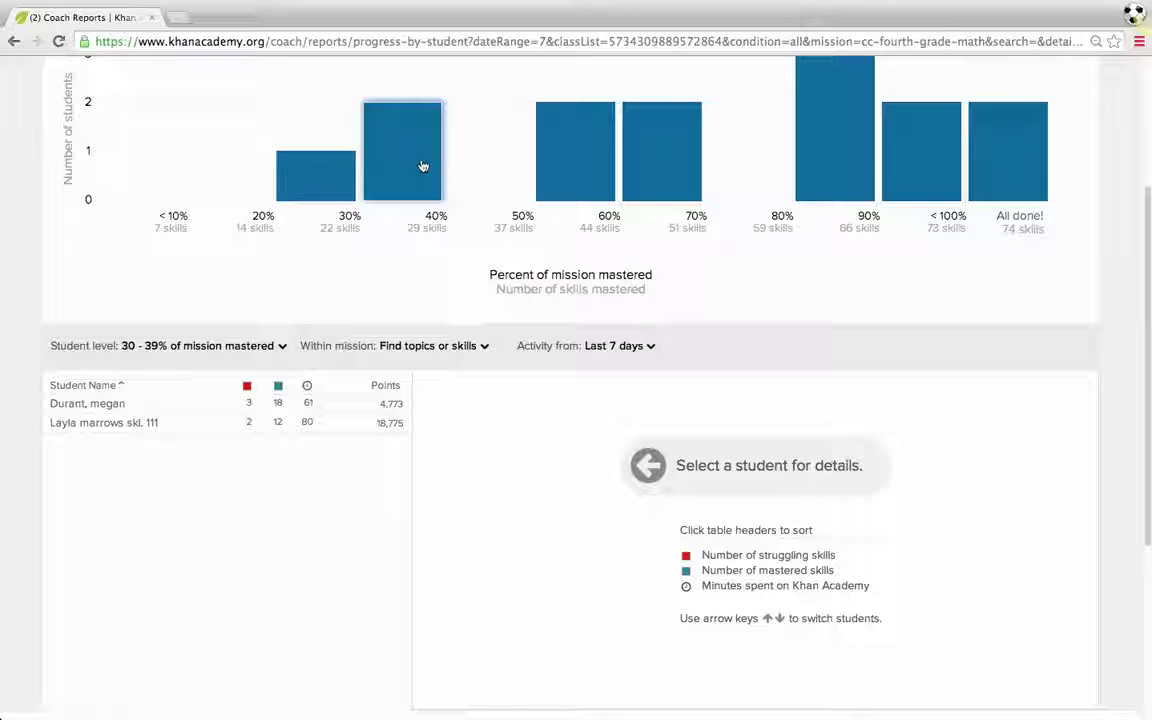
left_click(340, 179)
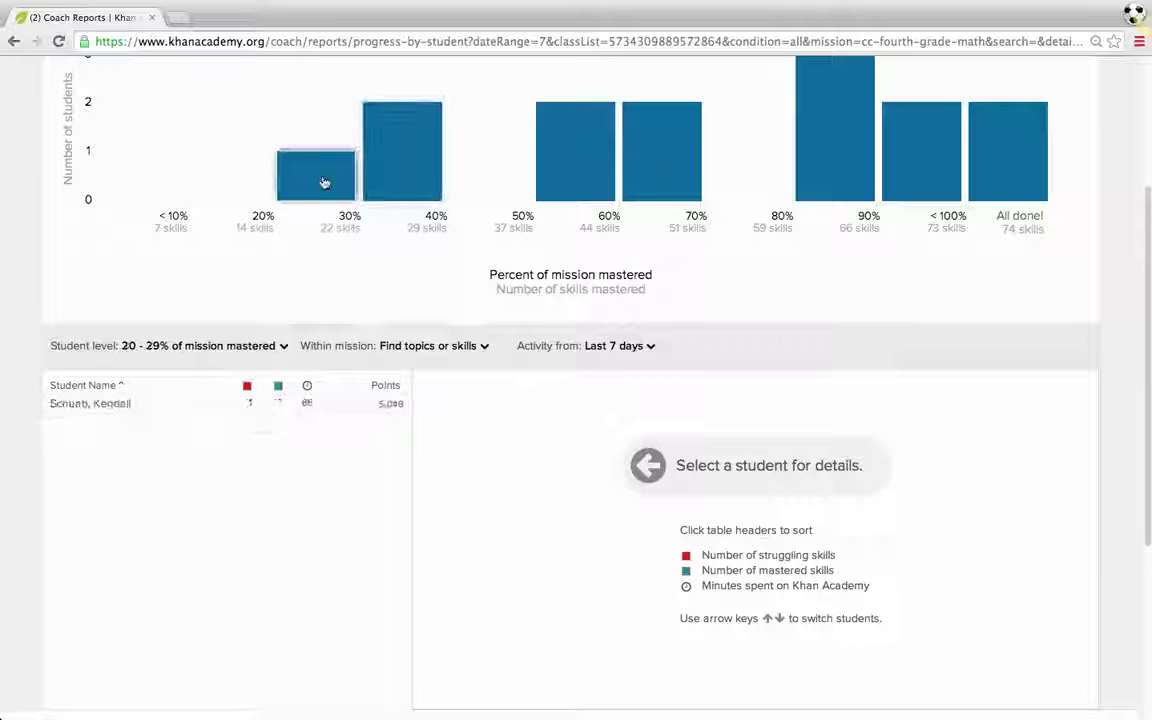
- Check the students at the completely mastered, 90 - 99%, 80 - 89% and 60 - 69% levels, clearing the filter at the end
left_click(1008, 180)
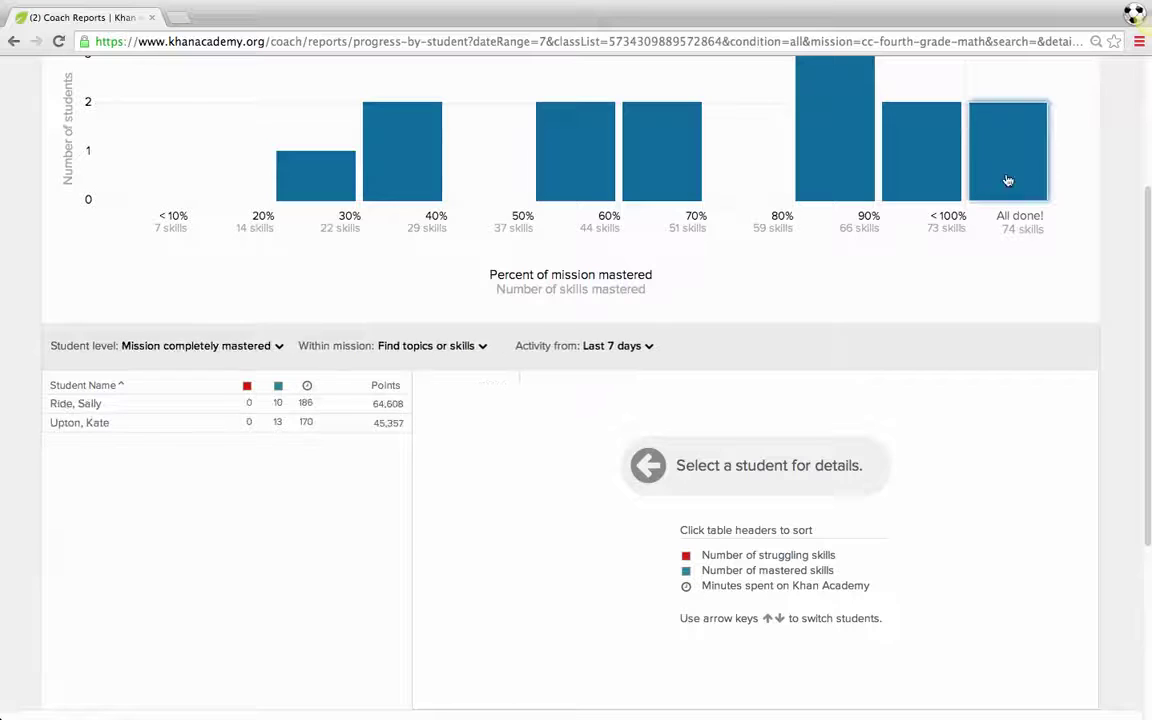
left_click(912, 168)
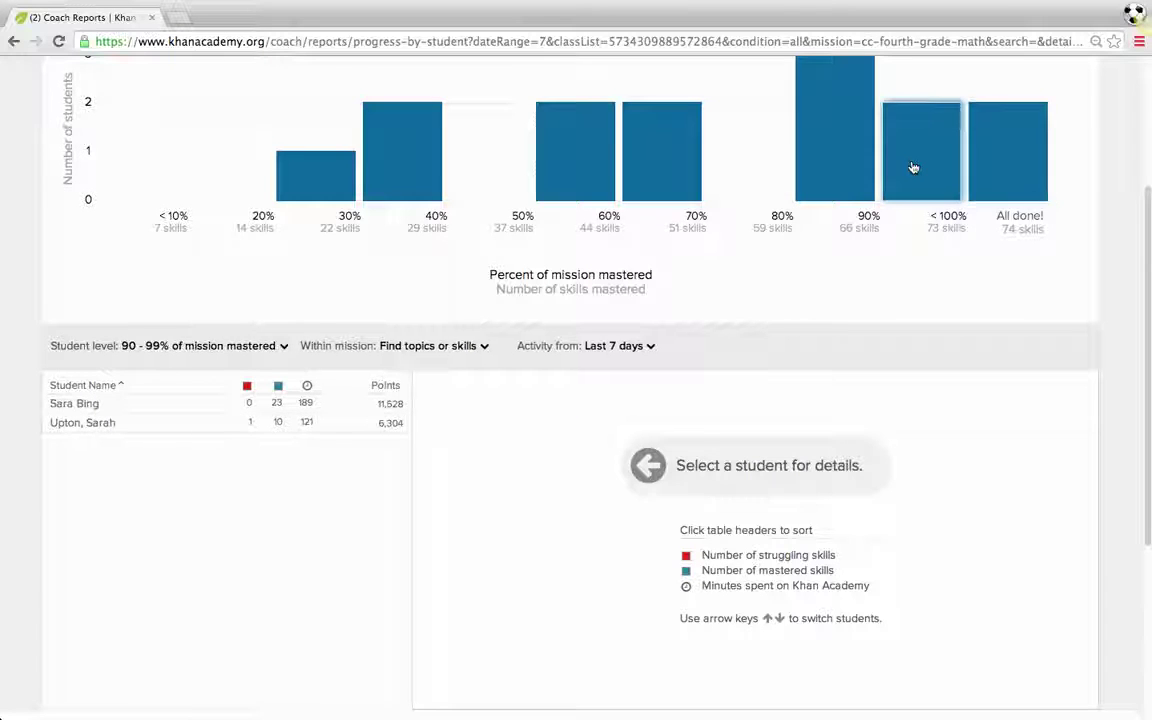
left_click(832, 169)
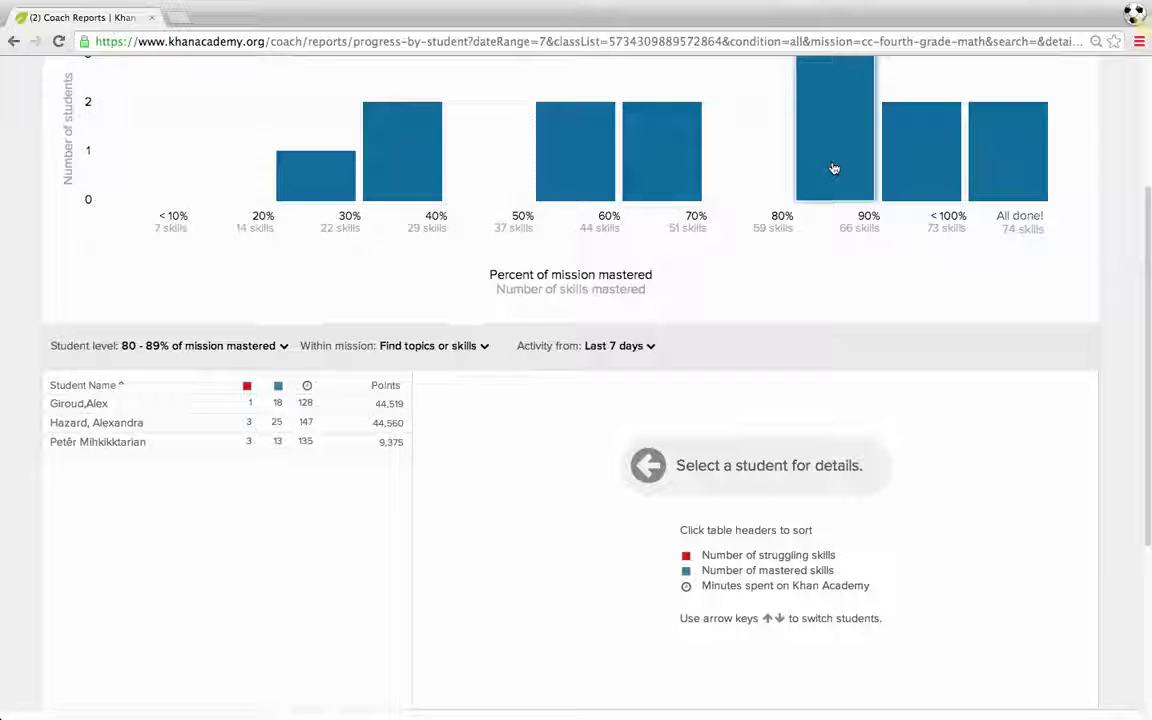
left_click(687, 175)
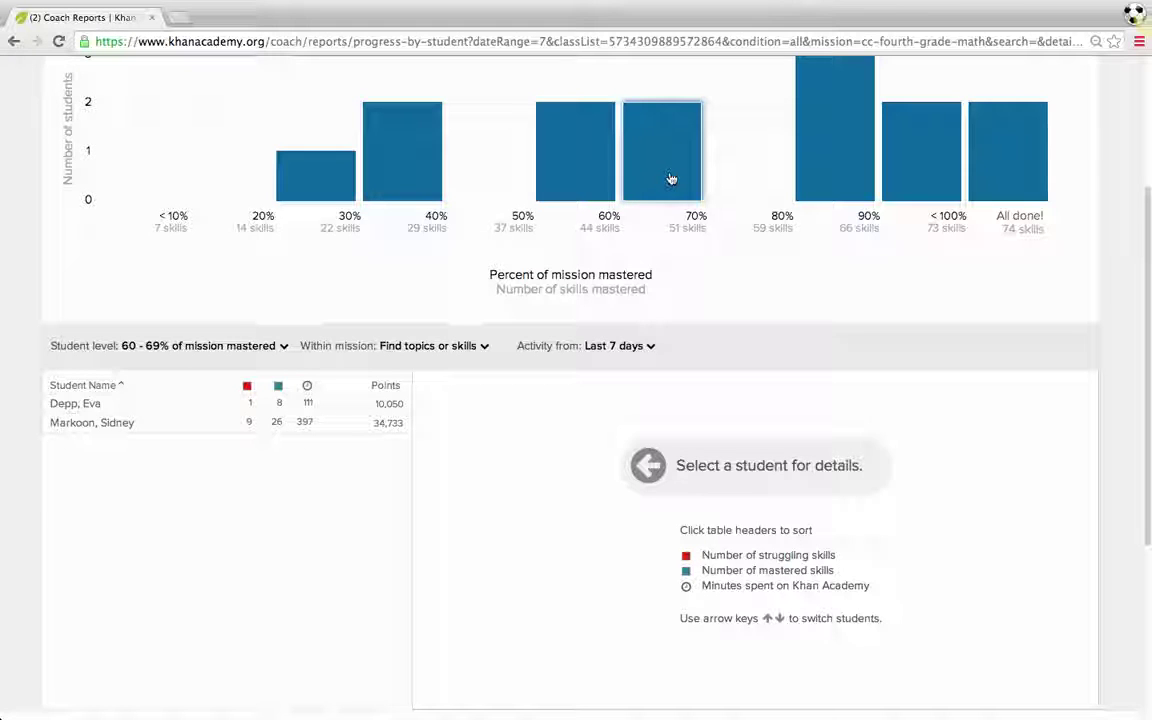
left_click(669, 183)
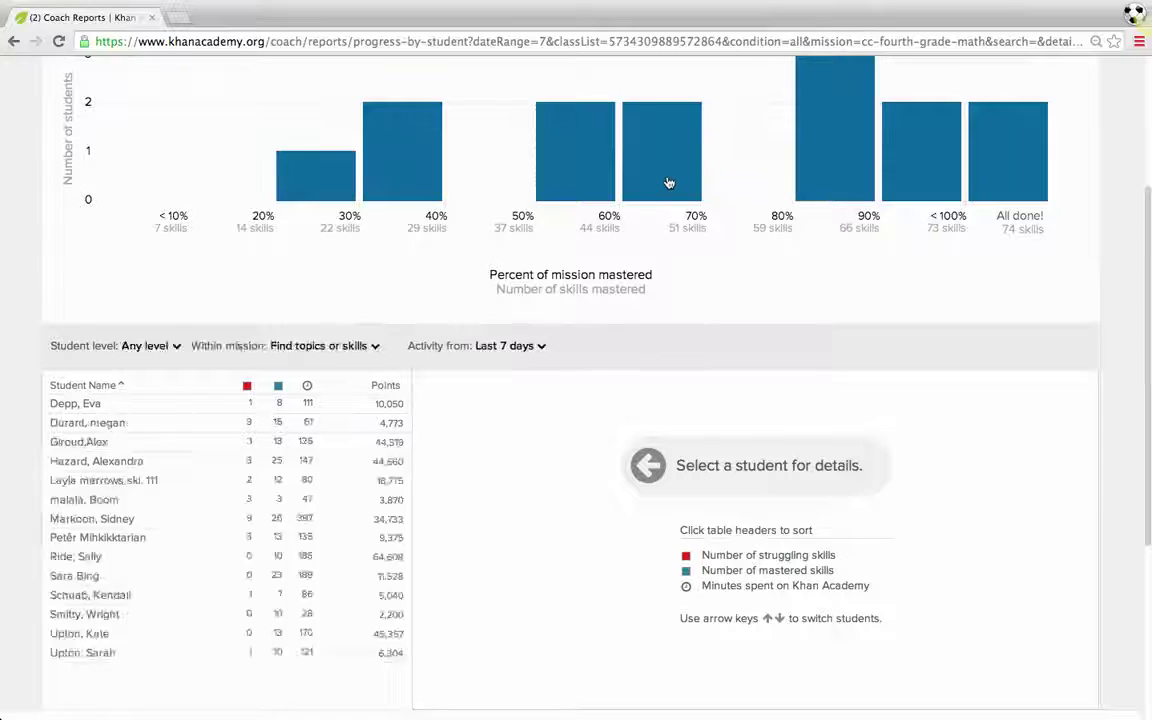
- Compare the students at the 60 - 69% and 50 - 59% mastery levels, and clear the level filter
left_click(669, 183)
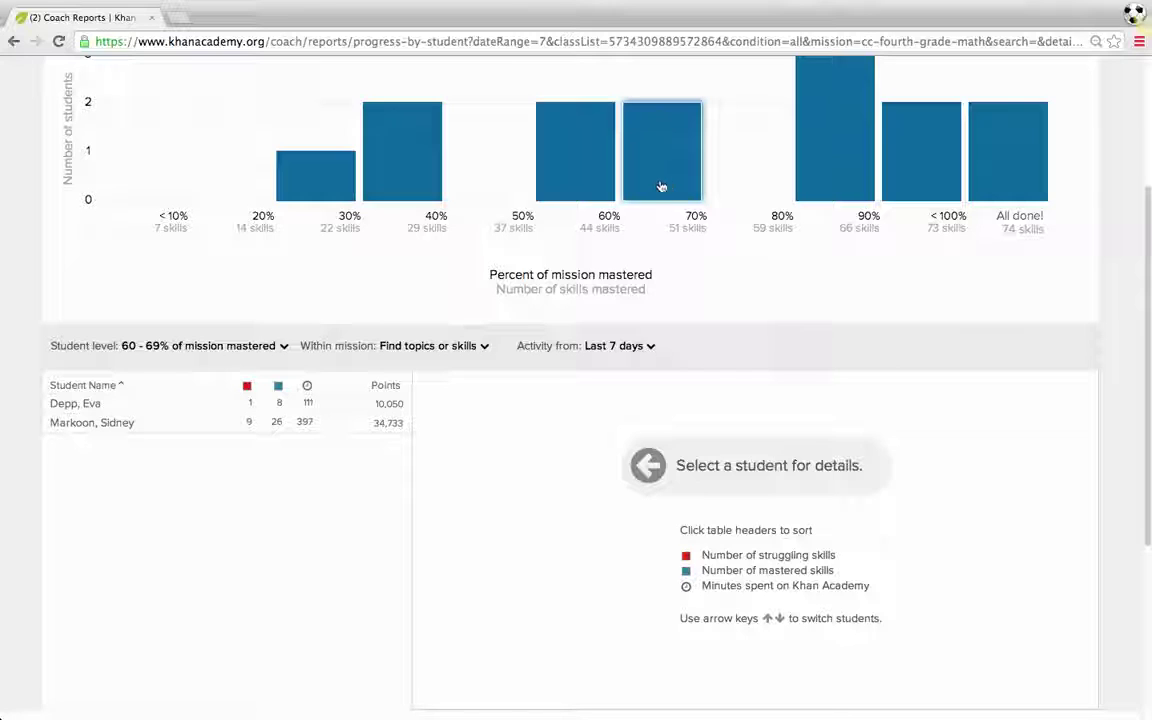
left_click(545, 140)
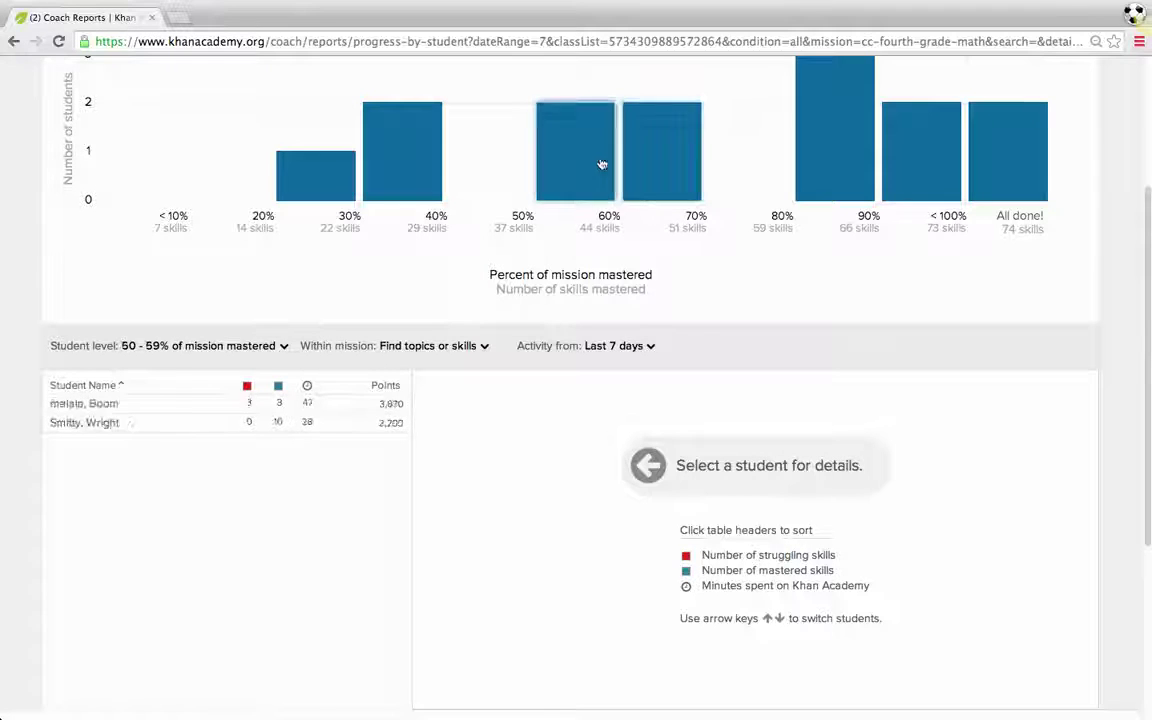
left_click(652, 160)
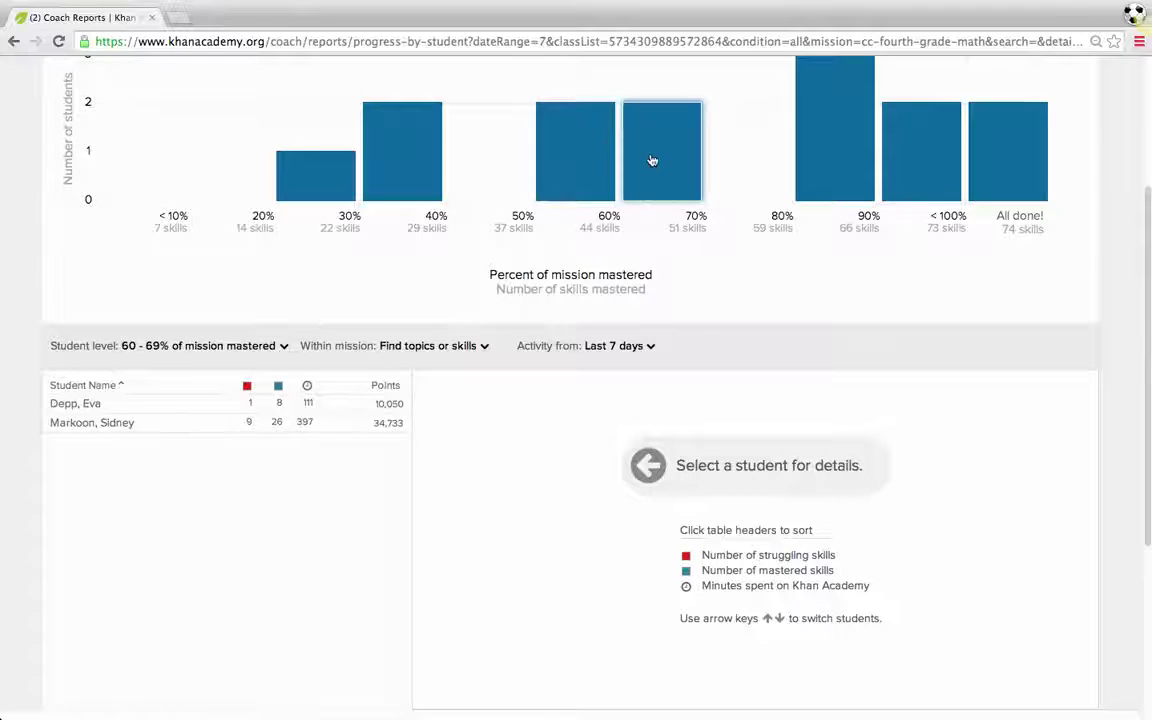
left_click(494, 270)
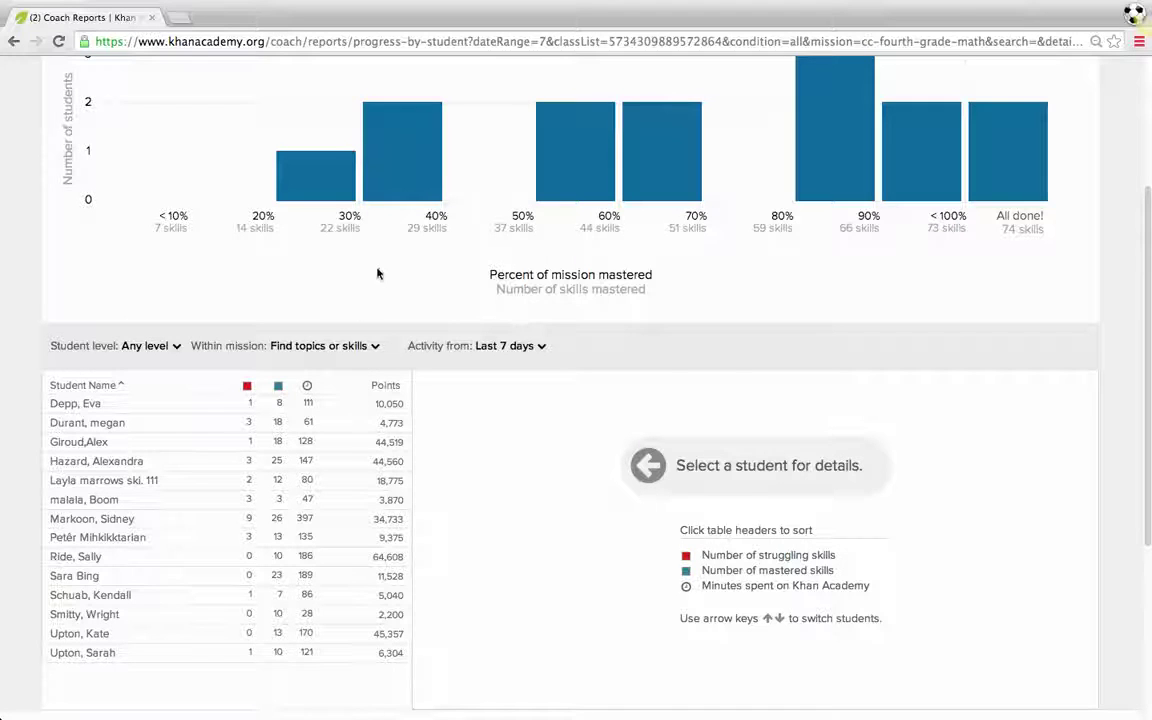
- View the skills progress of the first listed student, and open the activity chart of the student with 397 minutes
scroll(366, 392, "down", 2)
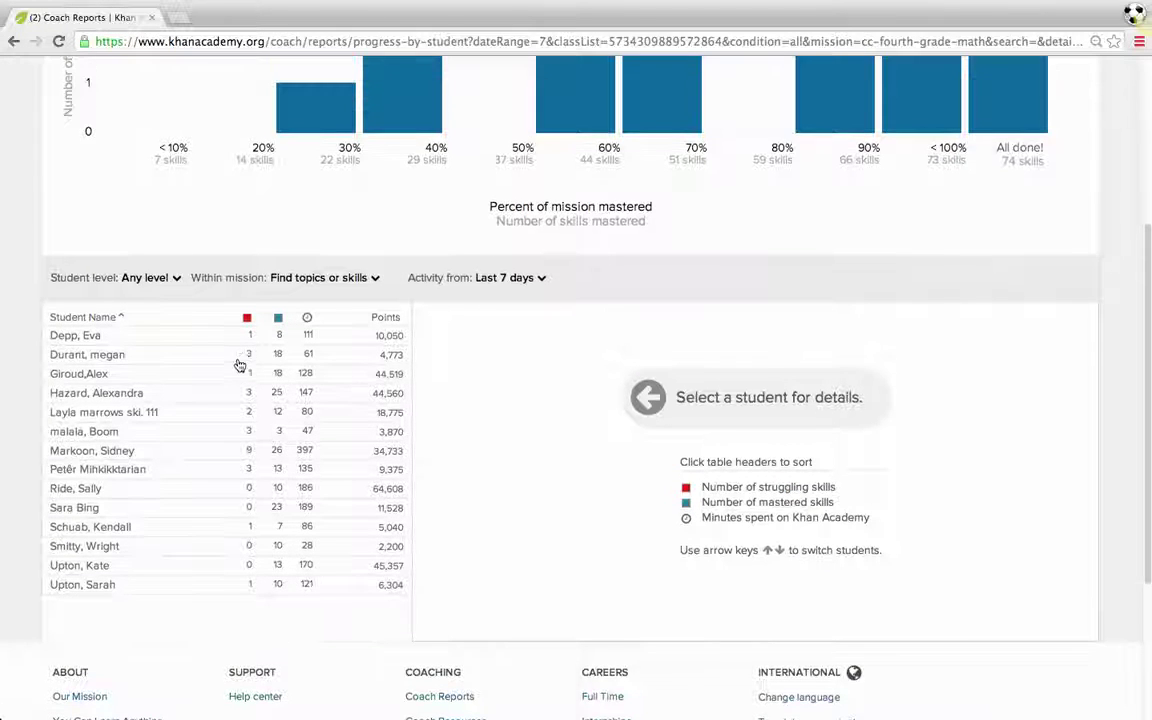
left_click(90, 337)
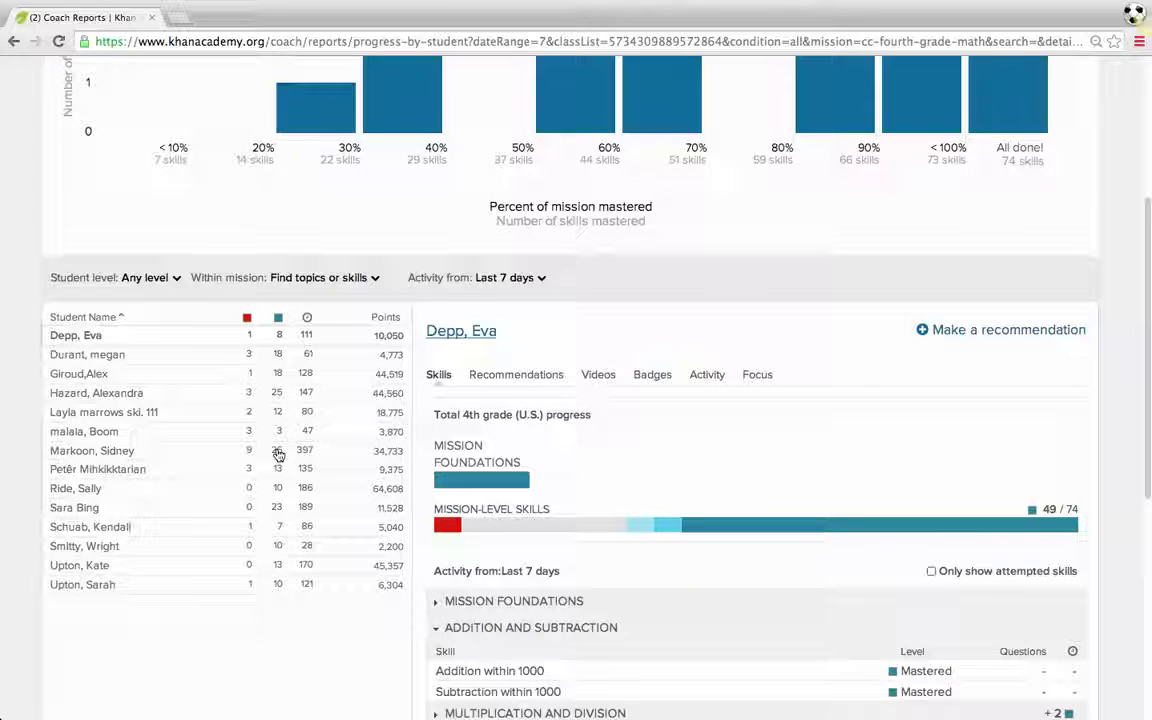
left_click(278, 455)
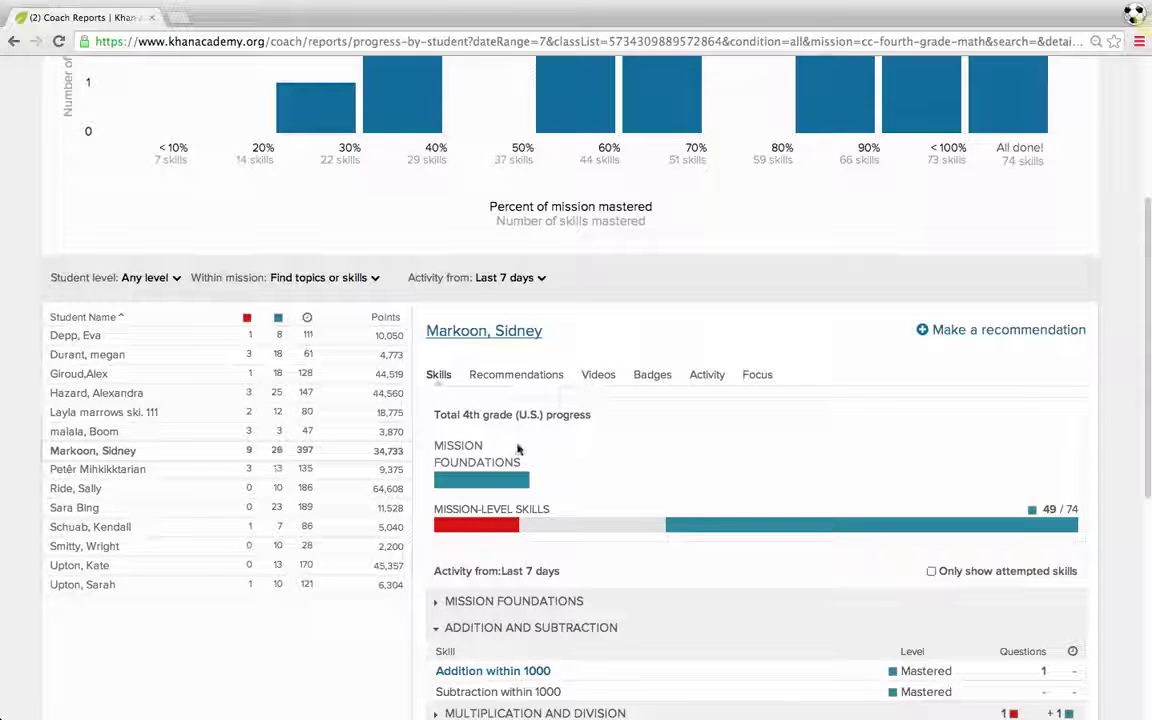
left_click(708, 376)
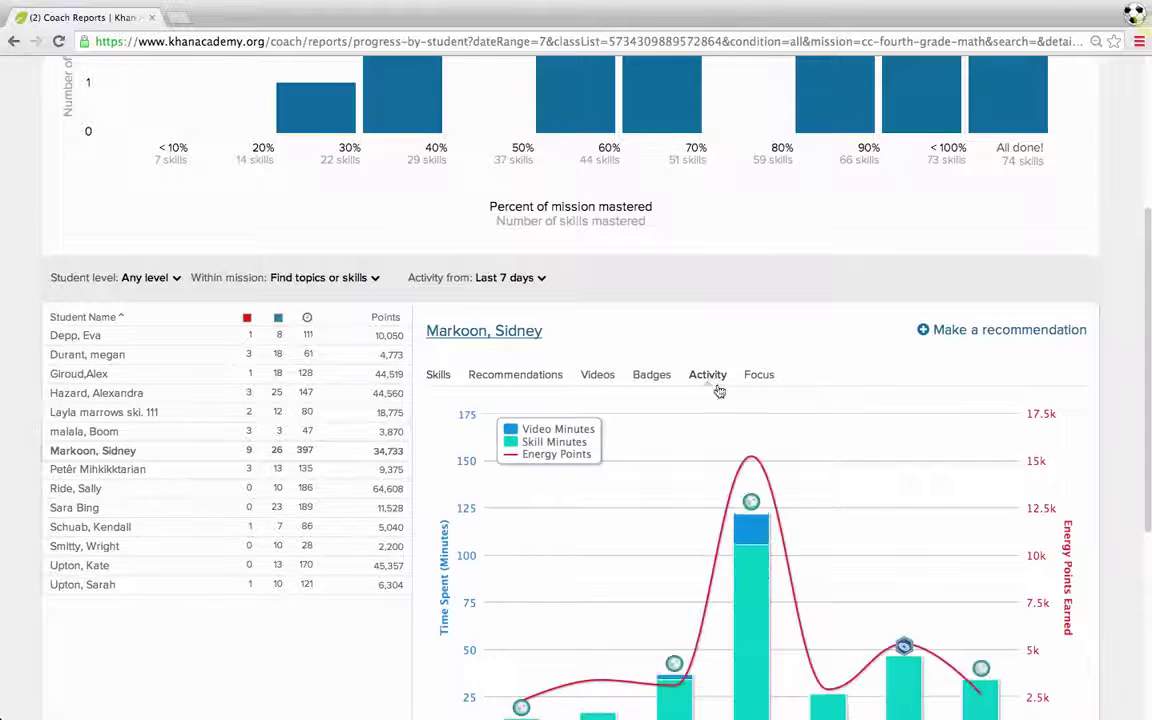
- Set the activity period to the last 30 days and reload the report
left_click(510, 278)
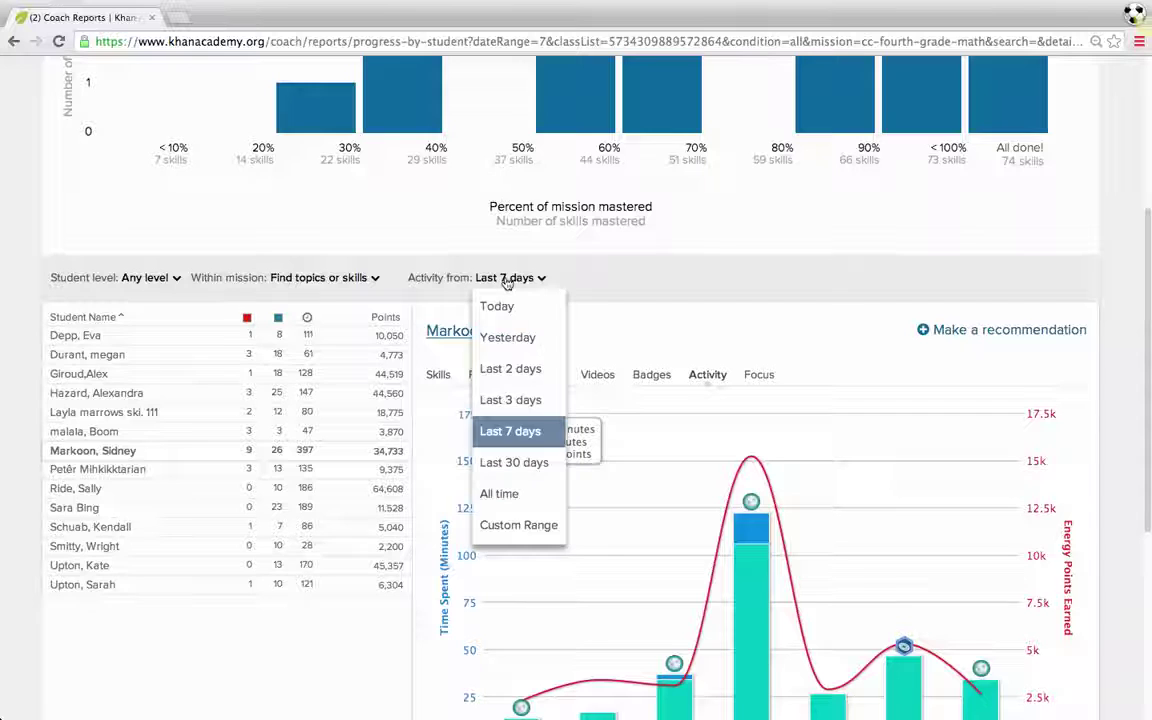
left_click(514, 463)
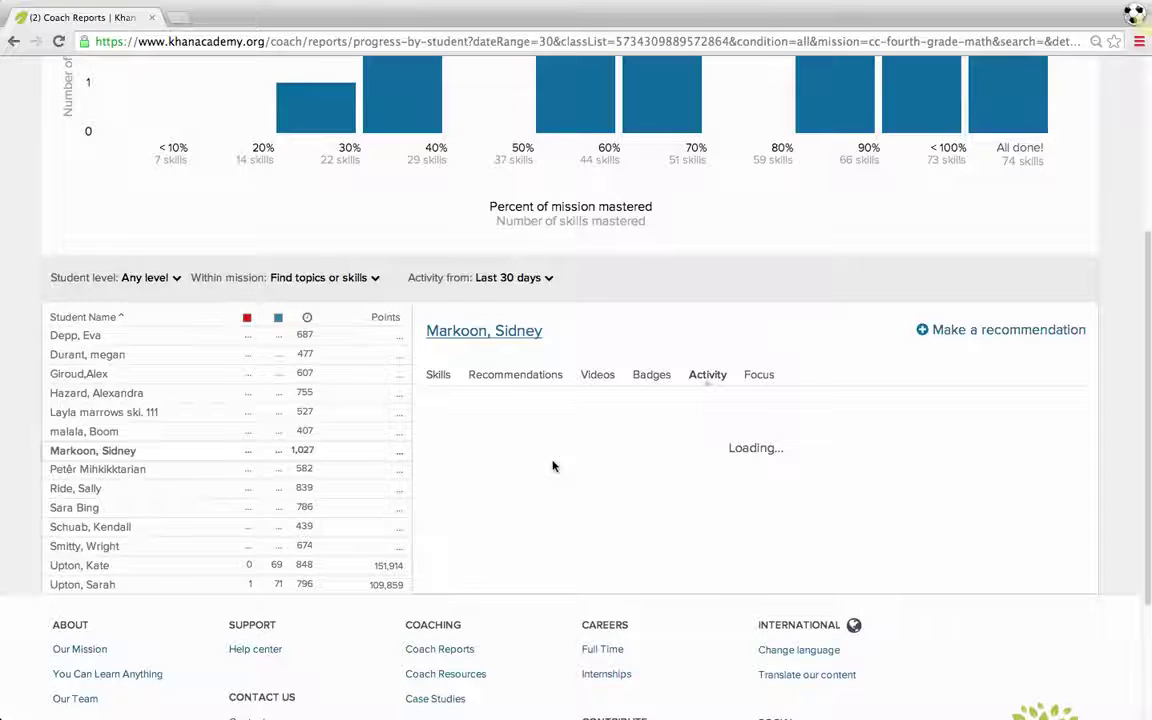
scroll(553, 466, "down", 3)
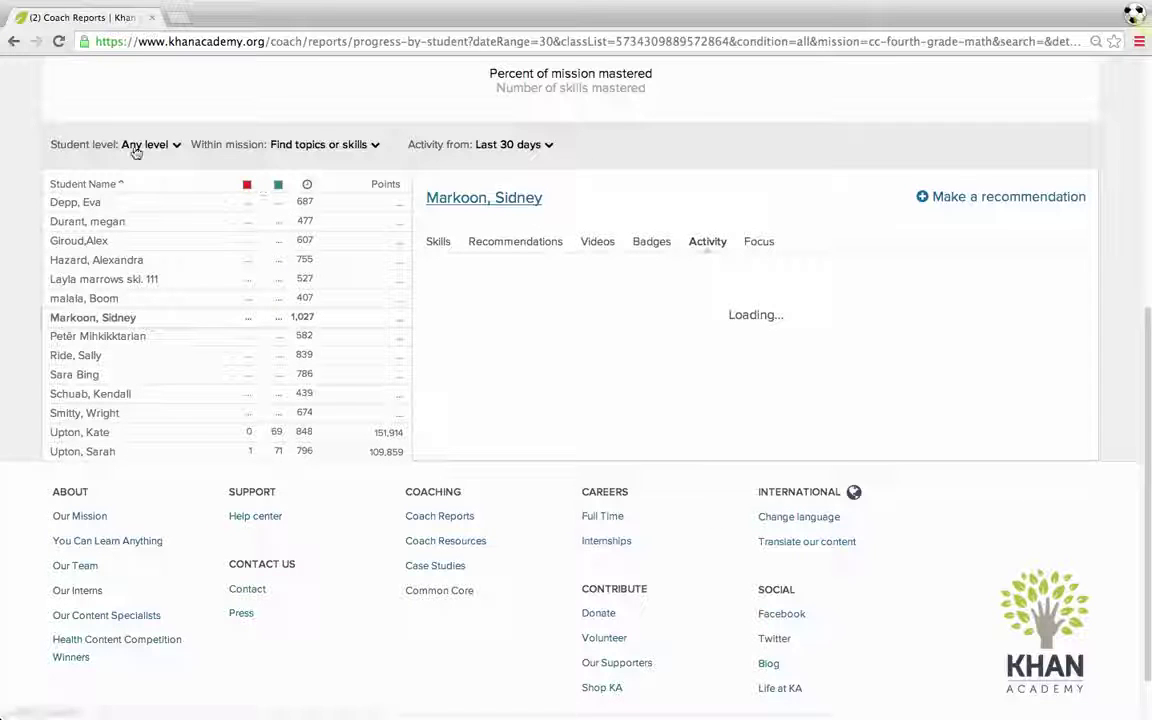
left_click(58, 42)
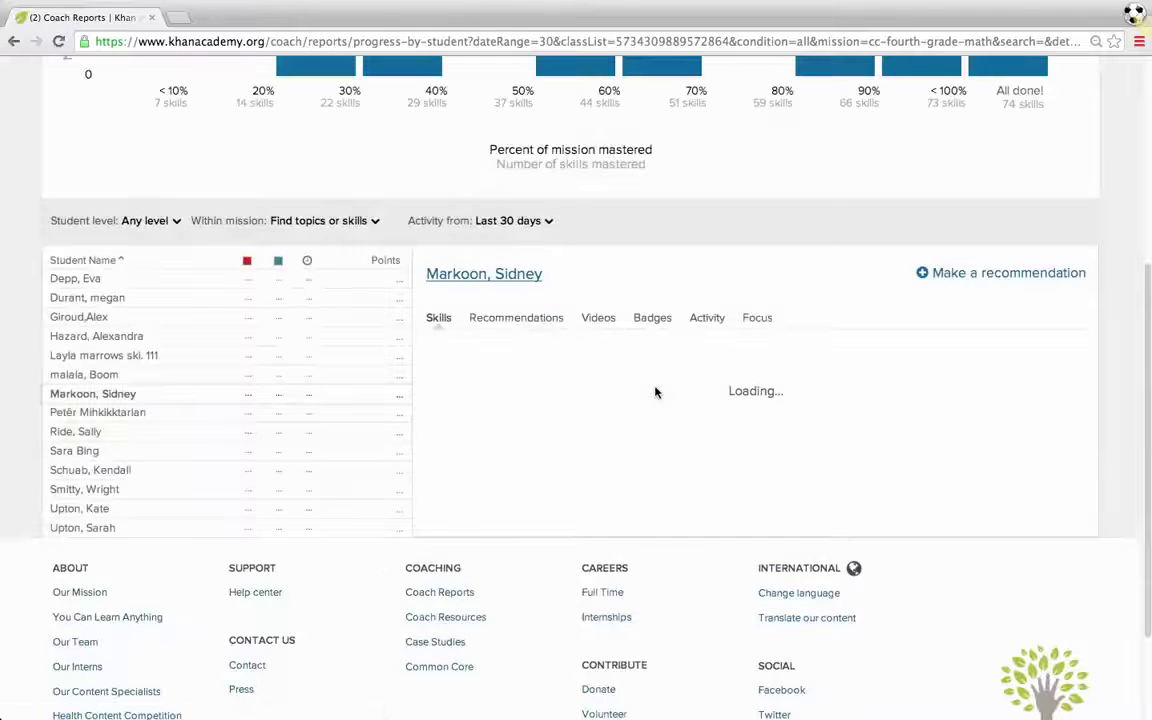
scroll(655, 392, "down", 2)
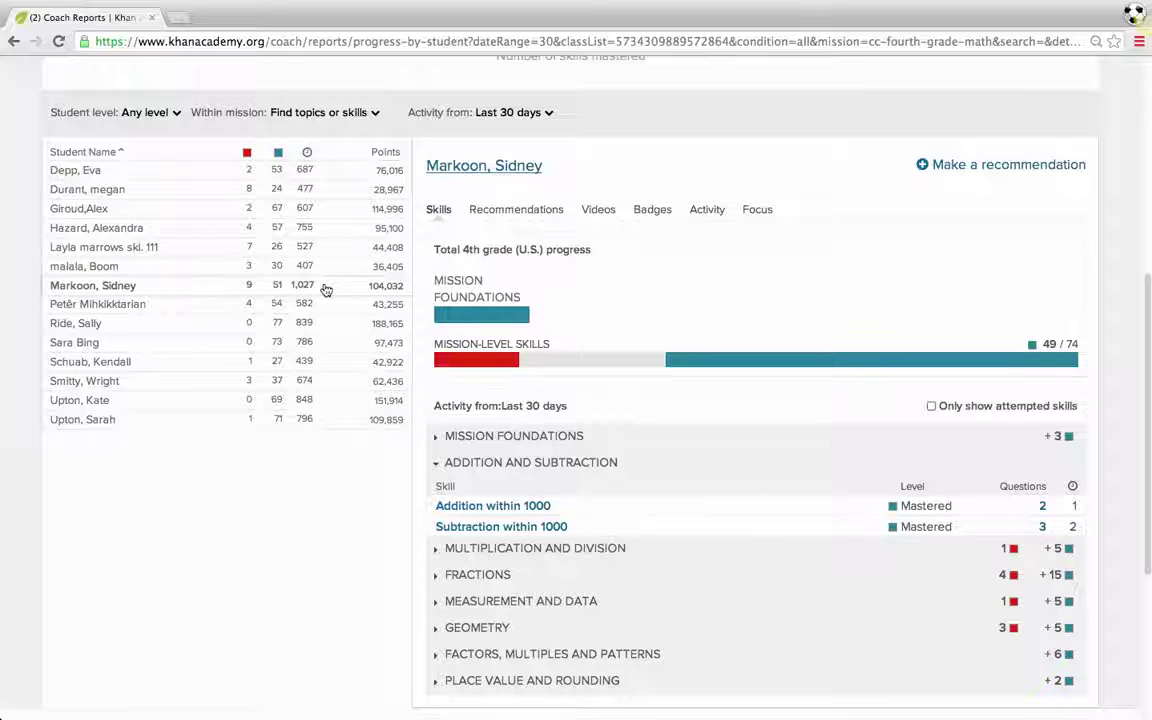
- Examine the selected student's daily activity chart for the last 30 days, and return to the student's skills breakdown
left_click(707, 214)
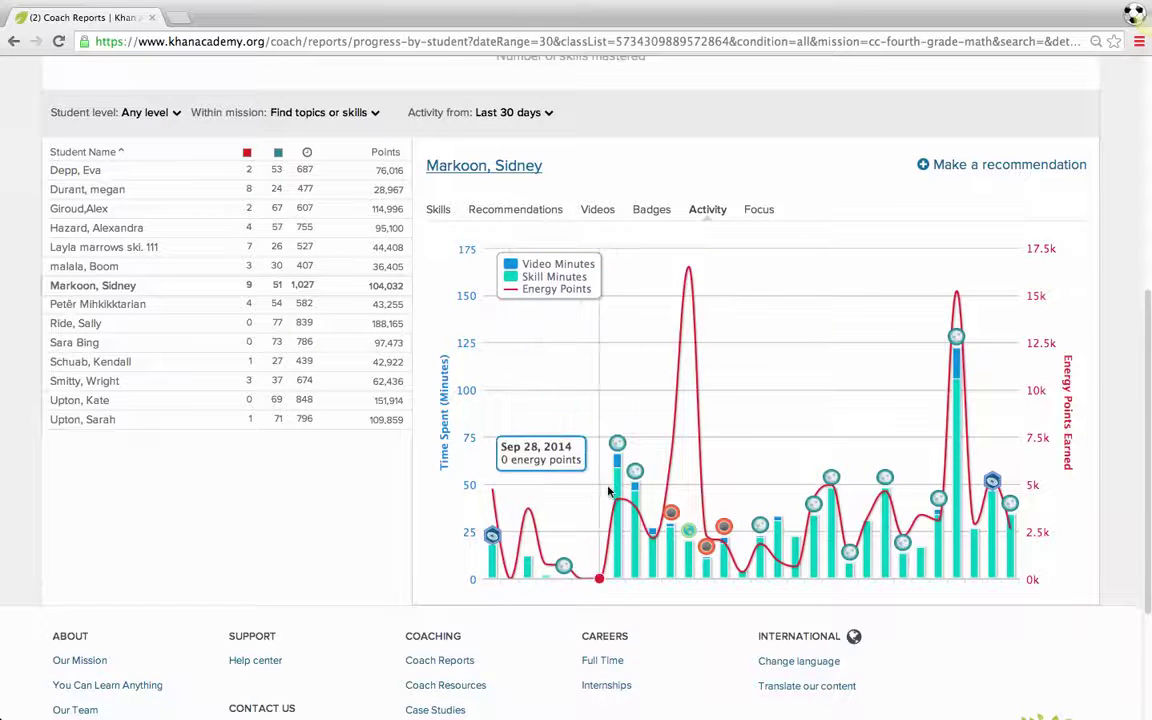
mouse_move(615, 492)
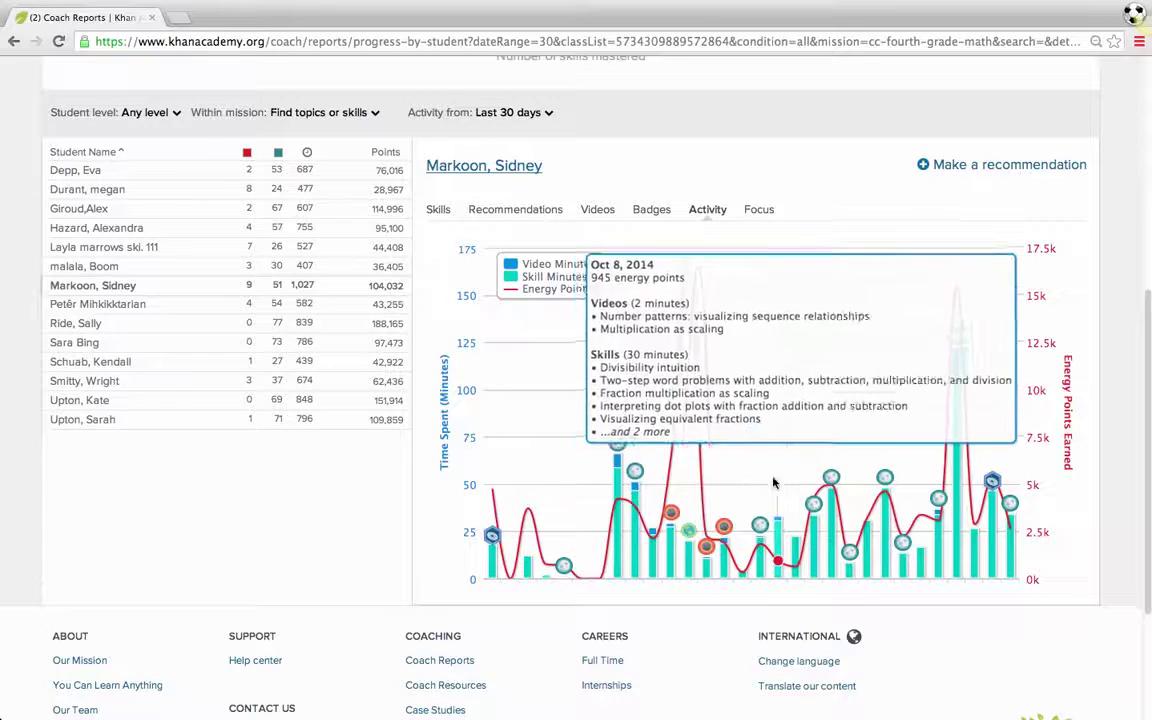
mouse_move(697, 523)
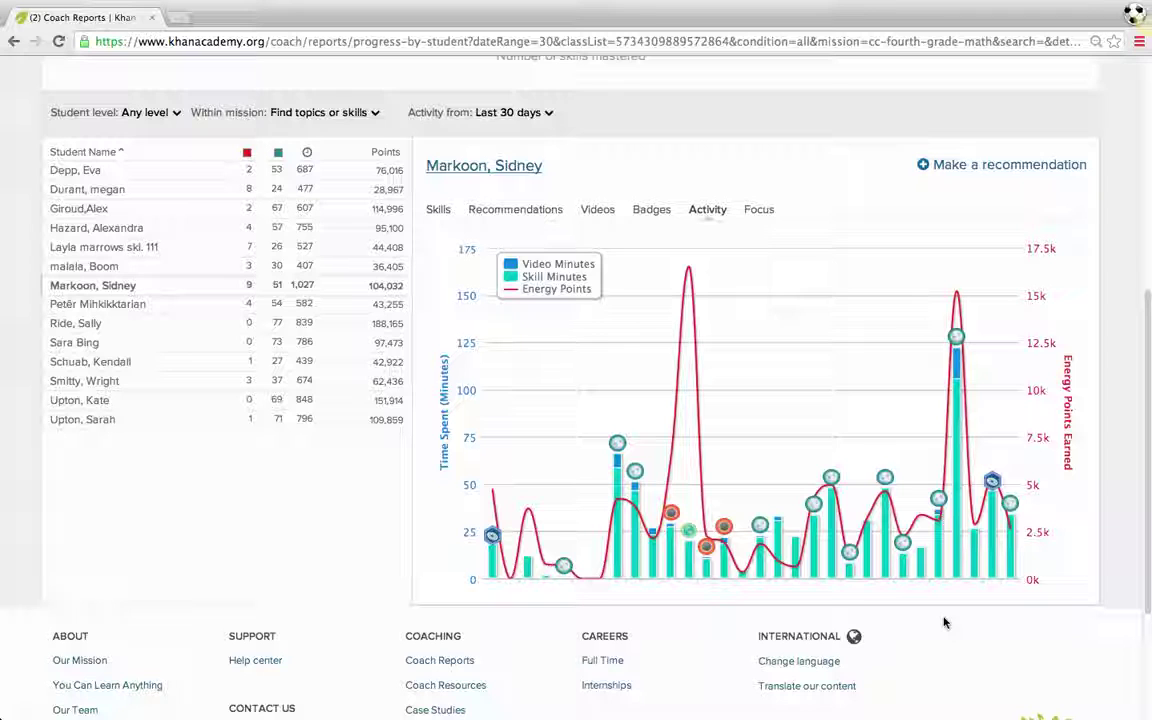
mouse_move(690, 328)
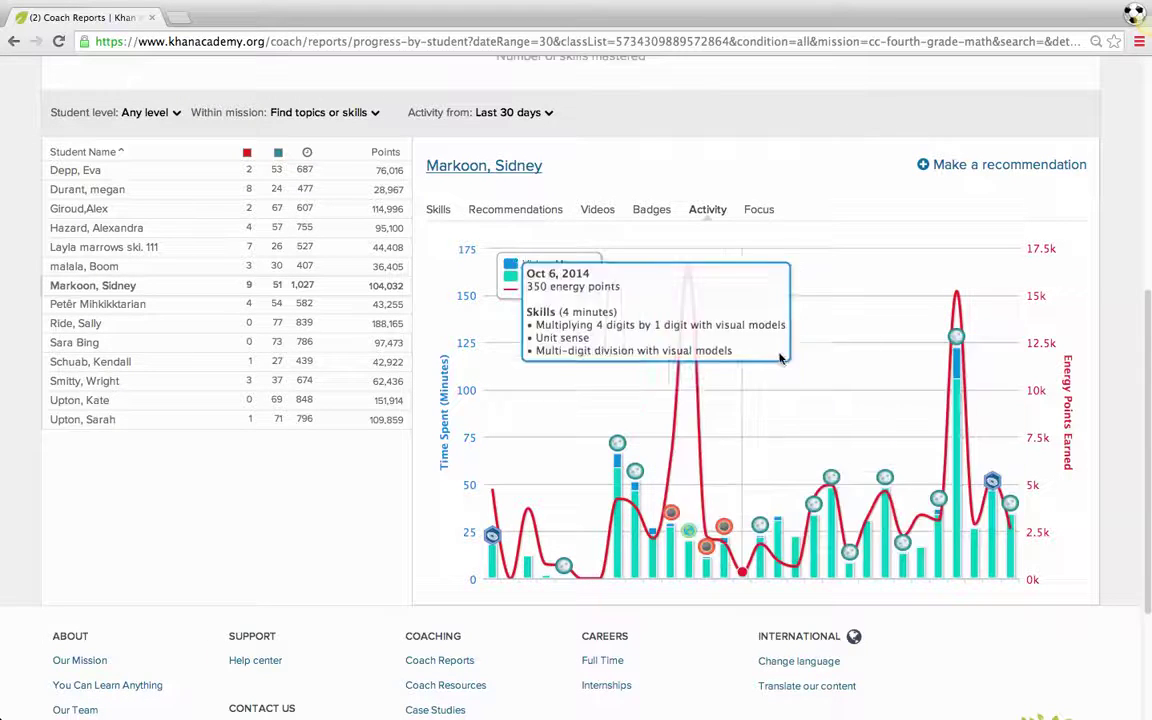
left_click(437, 212)
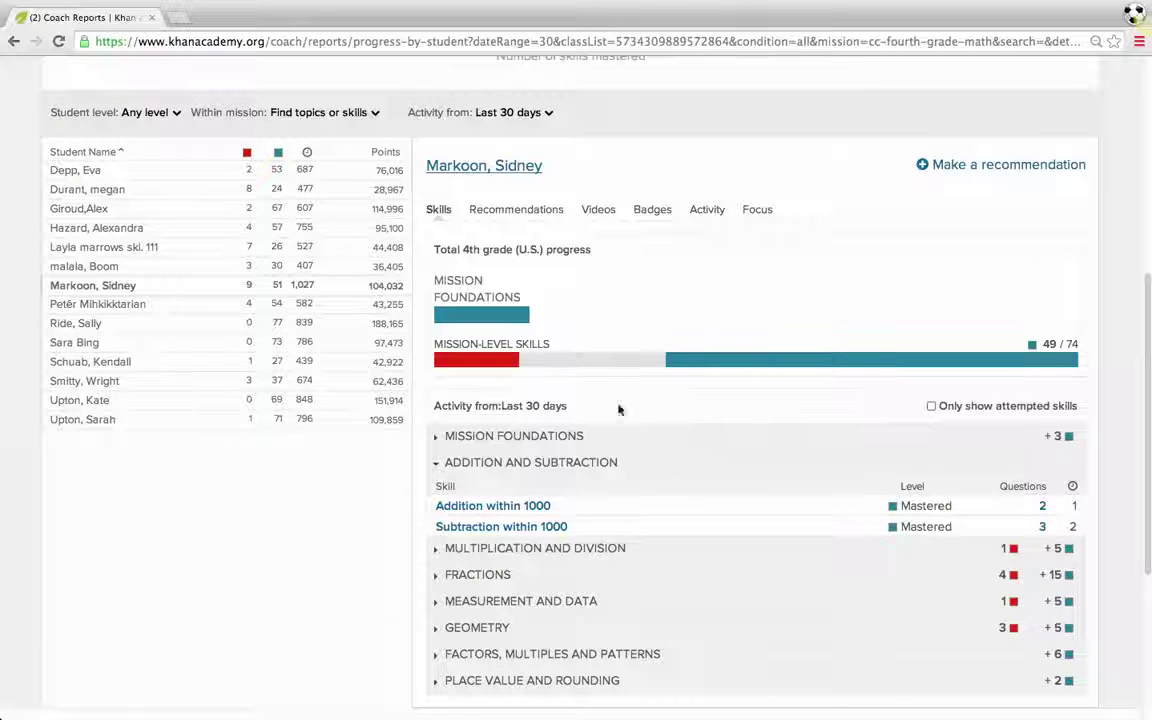
- Review the student's skills in the Mission Foundations topic, and collapse it along with Addition and Subtraction
mouse_move(460, 318)
left_click(438, 437)
scroll(614, 483, "down", 1)
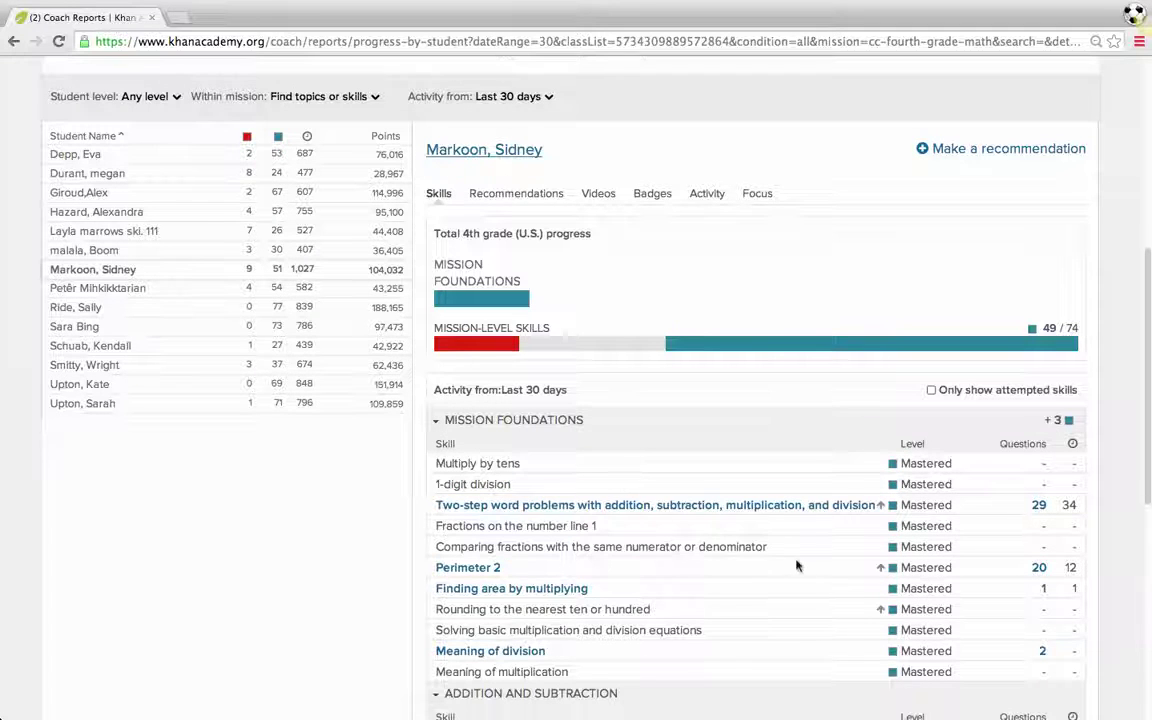
scroll(797, 565, "up", 3)
scroll(797, 565, "down", 2)
scroll(797, 565, "down", 3)
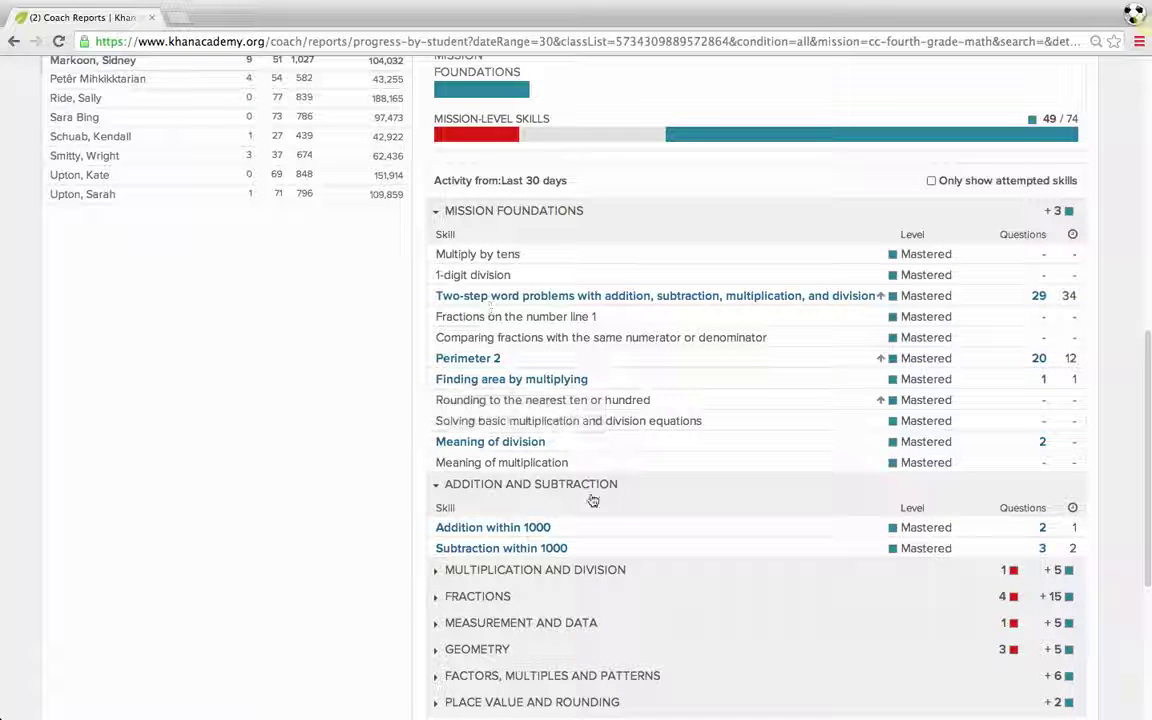
left_click(440, 487)
left_click(436, 211)
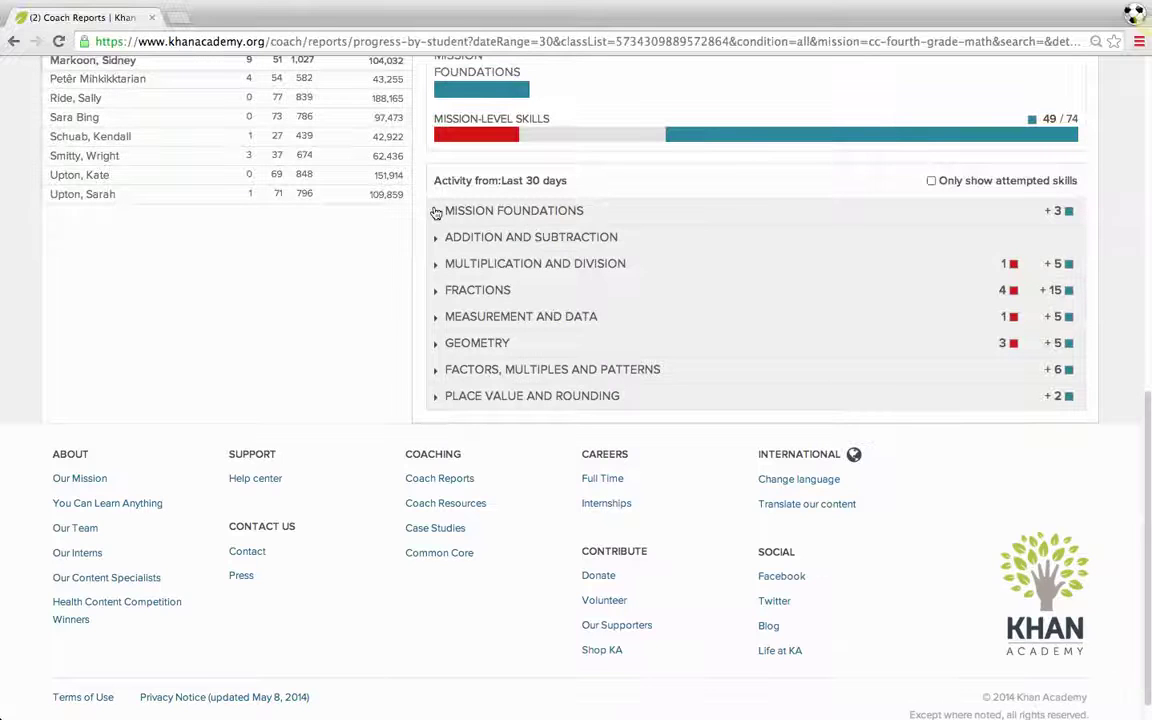
- Expand the Multiplication and Division and Fractions topics, and examine each skill's level, question count and time spent
left_click(435, 265)
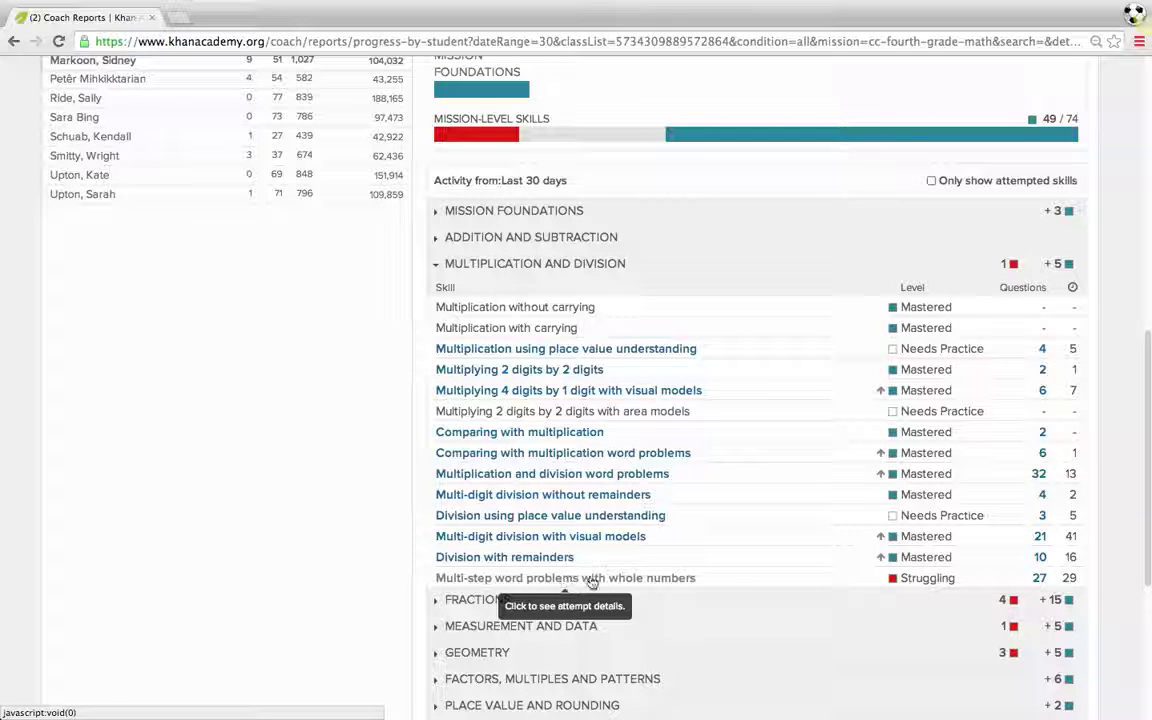
scroll(738, 504, "down", 1)
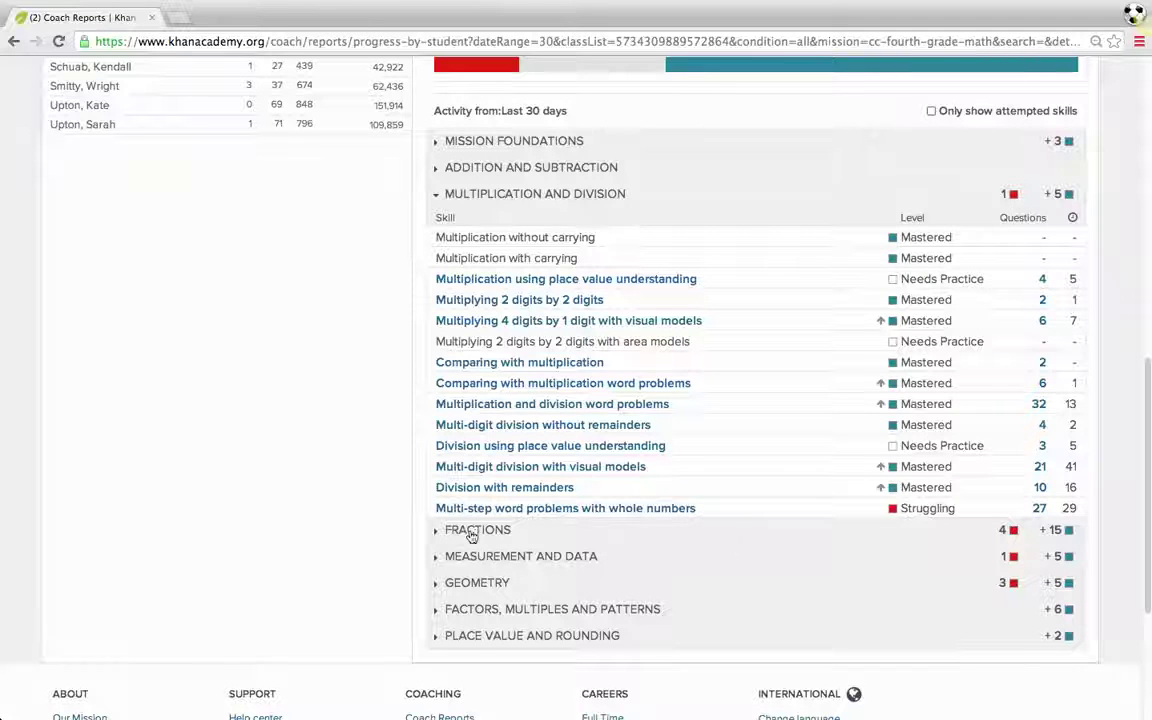
left_click(437, 532)
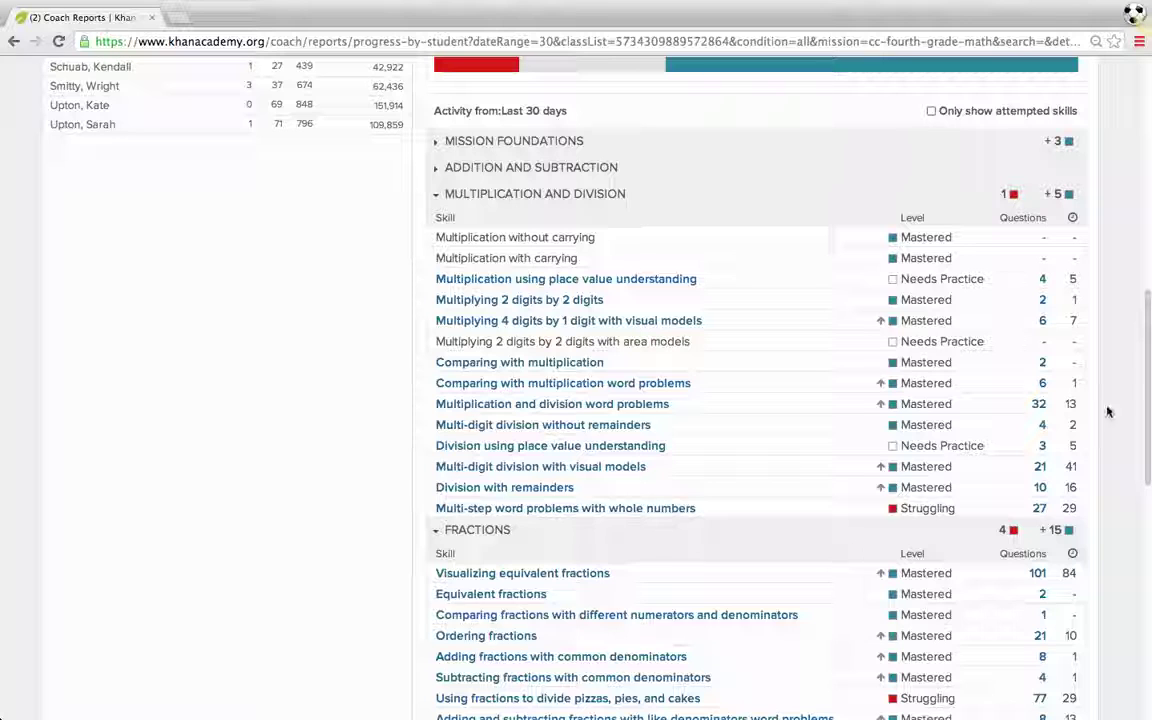
left_click_drag(1145, 400, 1147, 501)
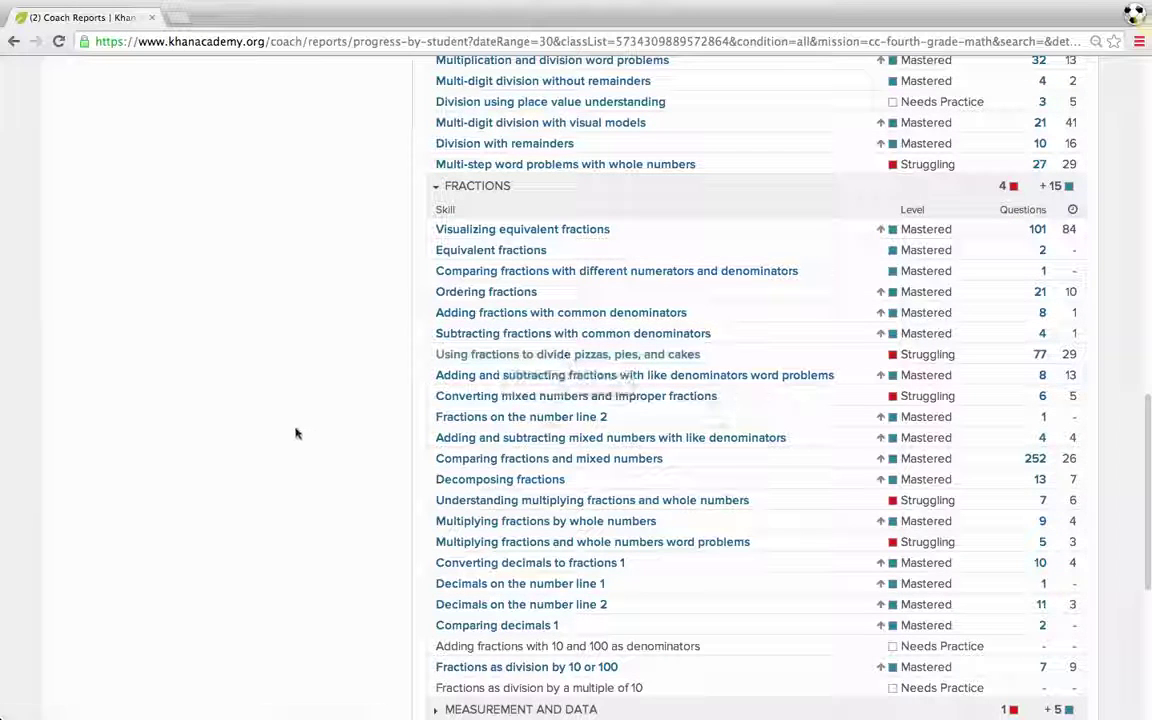
scroll(296, 433, "up", 1)
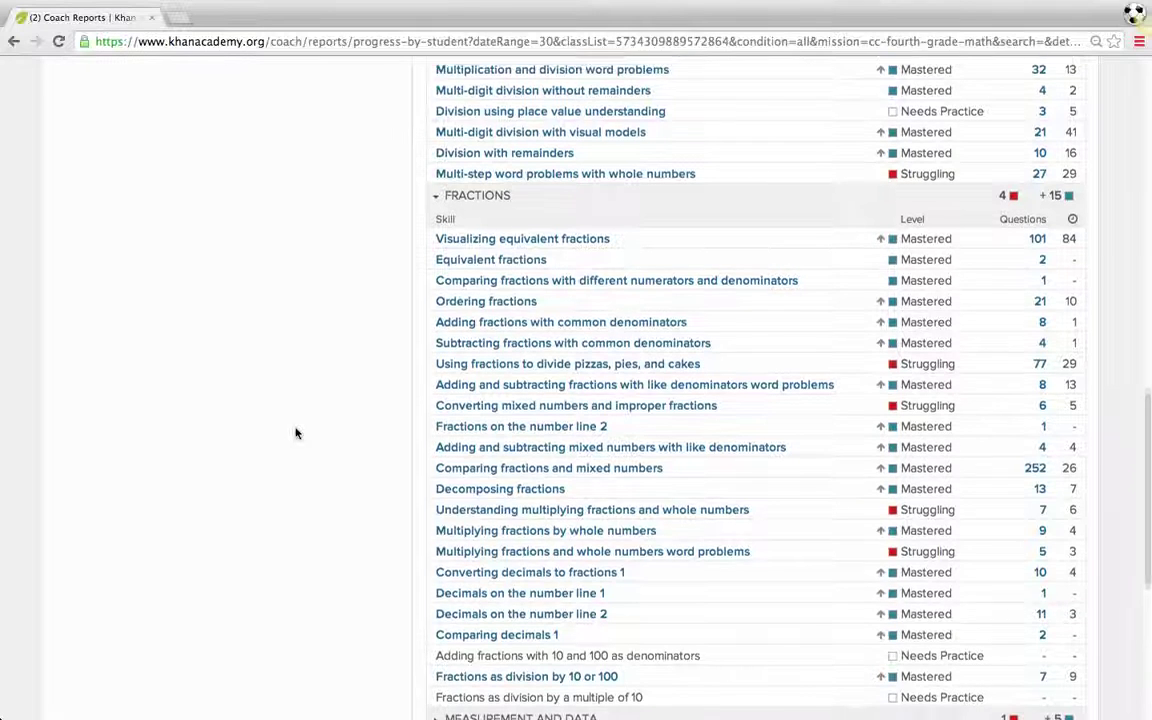
scroll(296, 433, "down", 3)
scroll(296, 433, "down", 2)
scroll(296, 433, "up", 1)
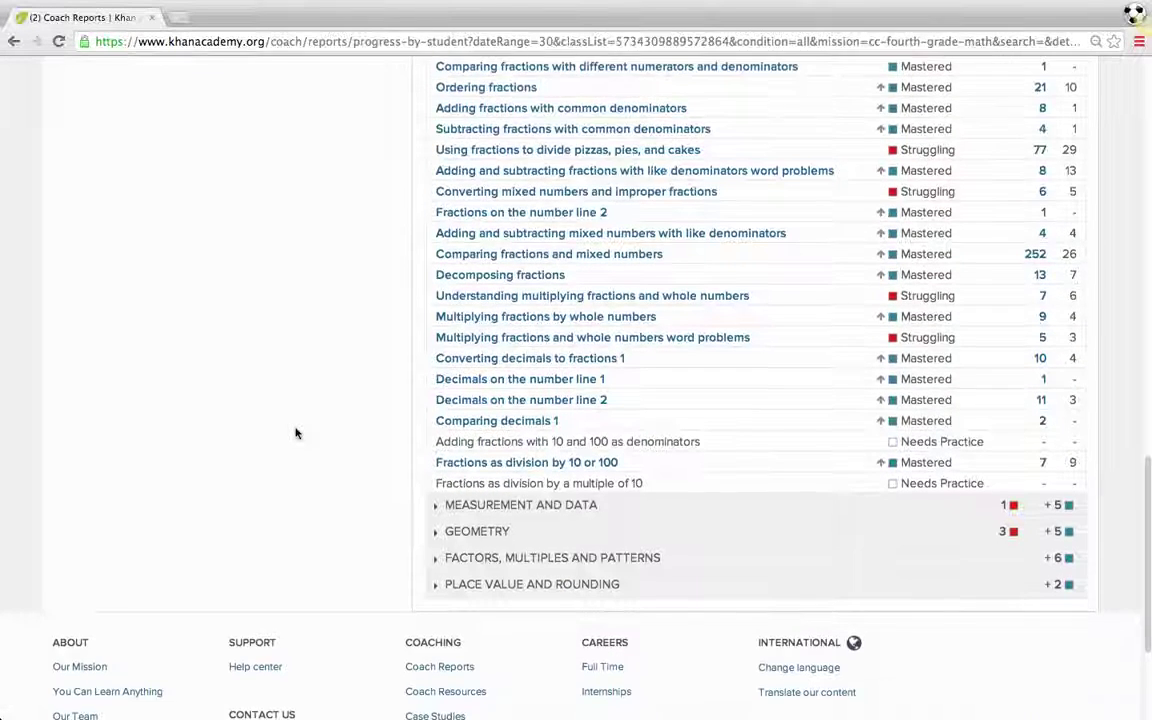
- Expand the Geometry topic and review the mastery levels of its skills
scroll(296, 433, "down", 1)
left_click(440, 450)
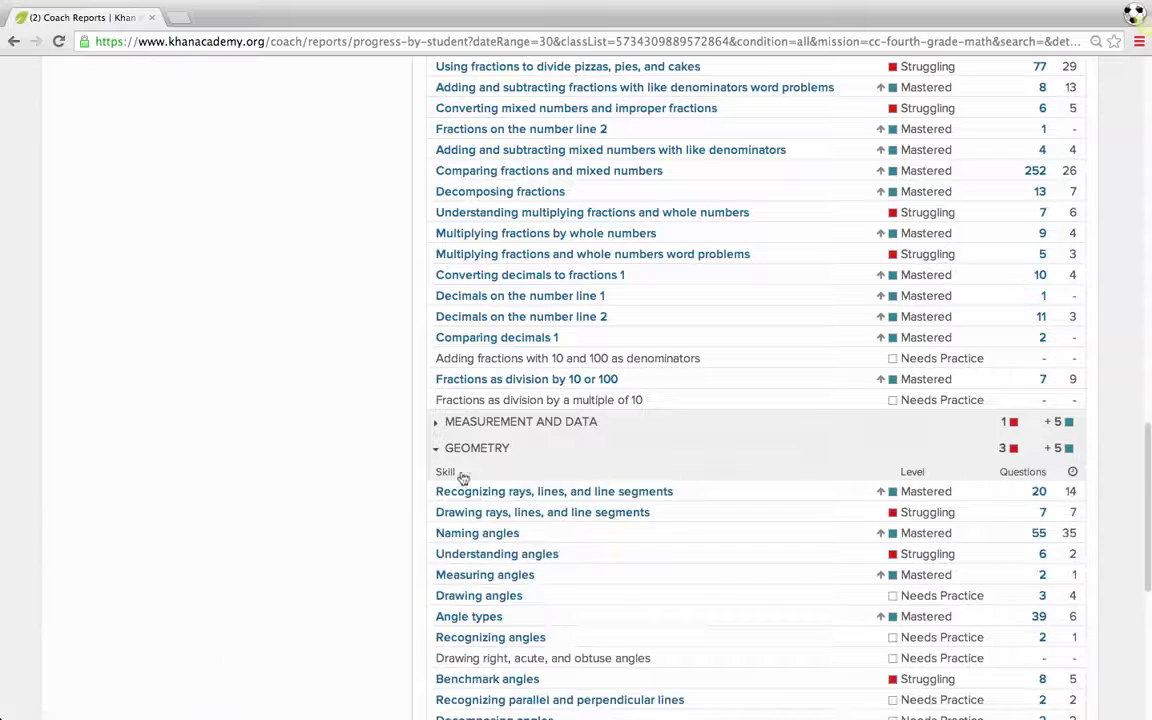
scroll(756, 591, "down", 2)
scroll(760, 590, "down", 2)
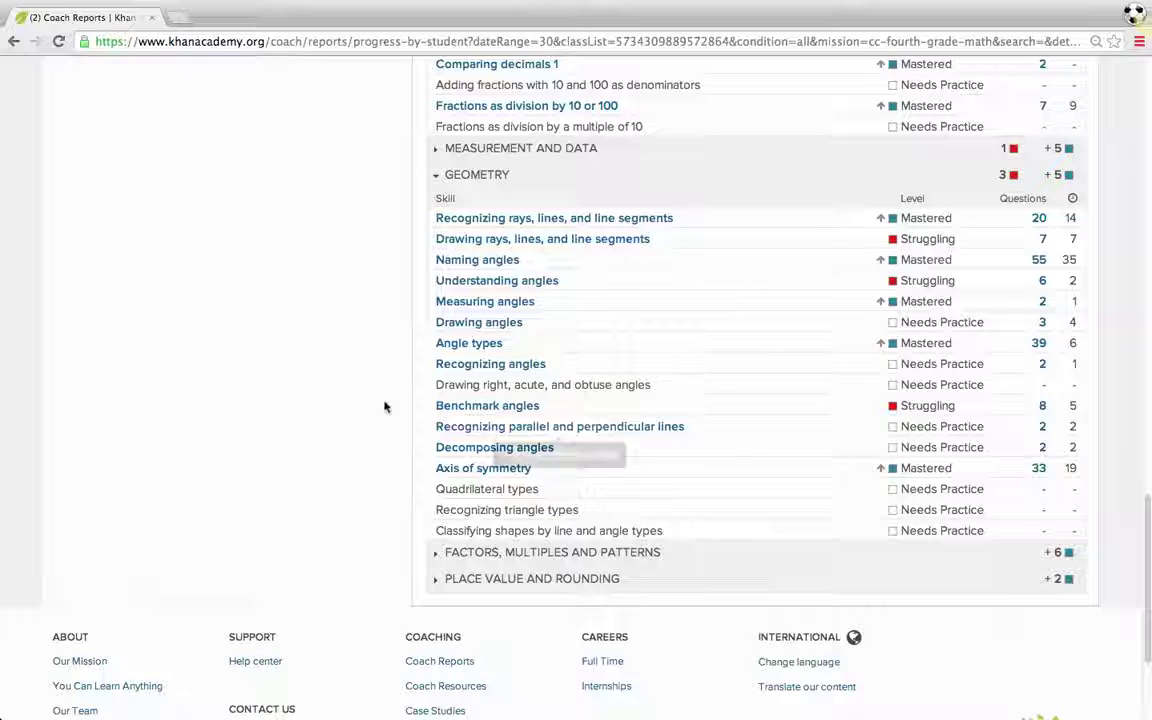
- Look back over the expanded topics, and collapse Multiplication and Division, Fractions and Geometry
scroll(379, 406, "up", 5)
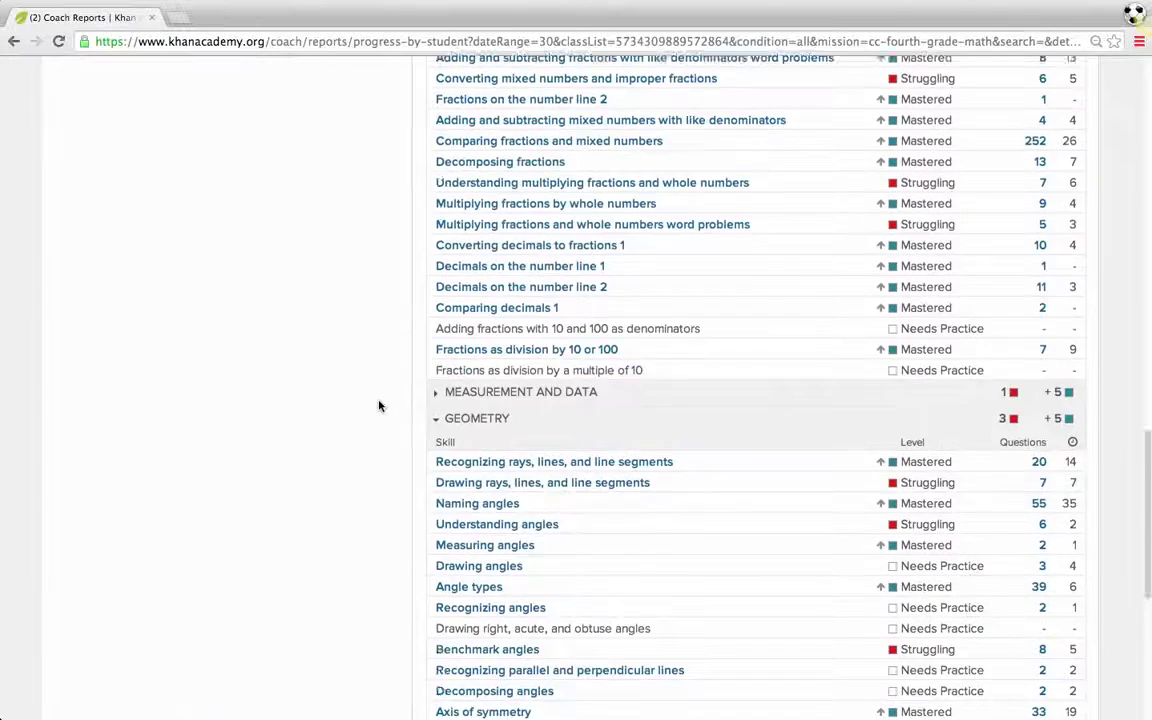
scroll(379, 406, "up", 3)
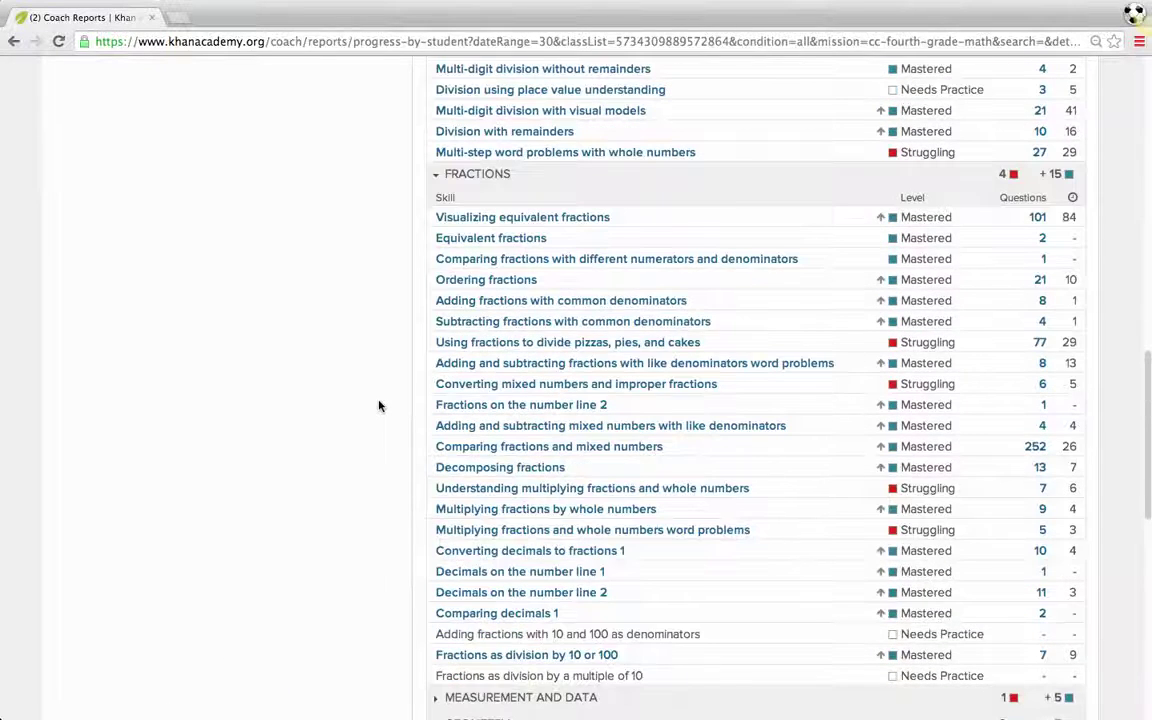
scroll(379, 406, "up", 5)
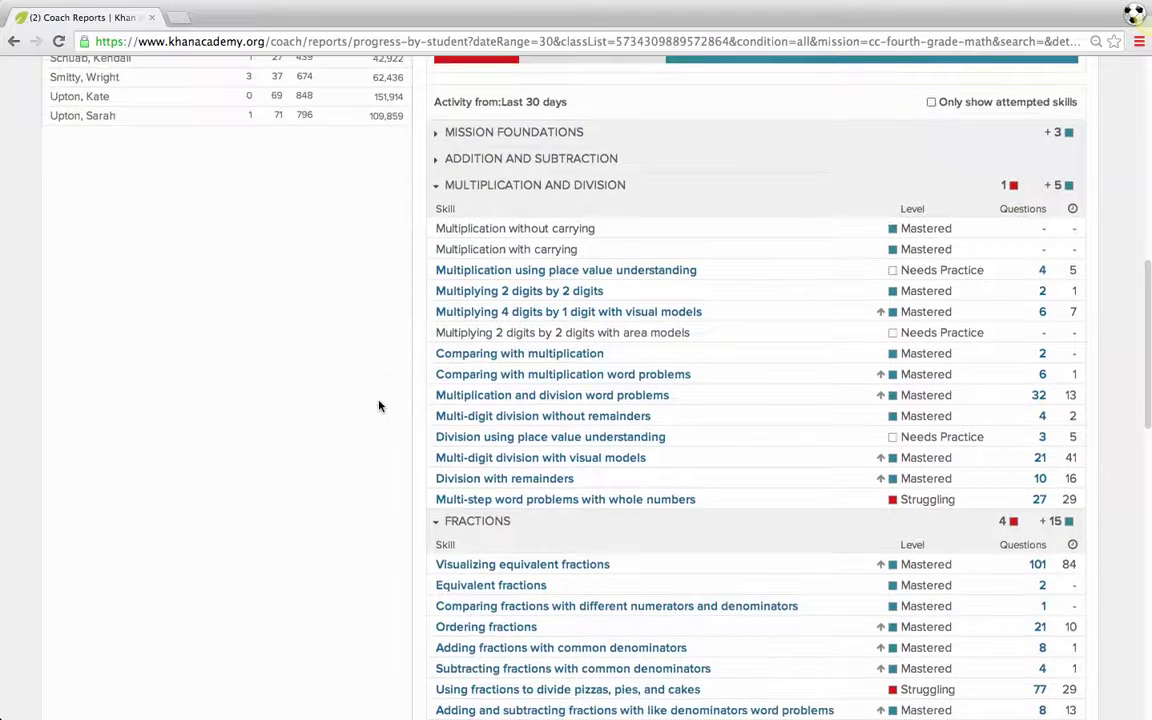
scroll(379, 406, "down", 1)
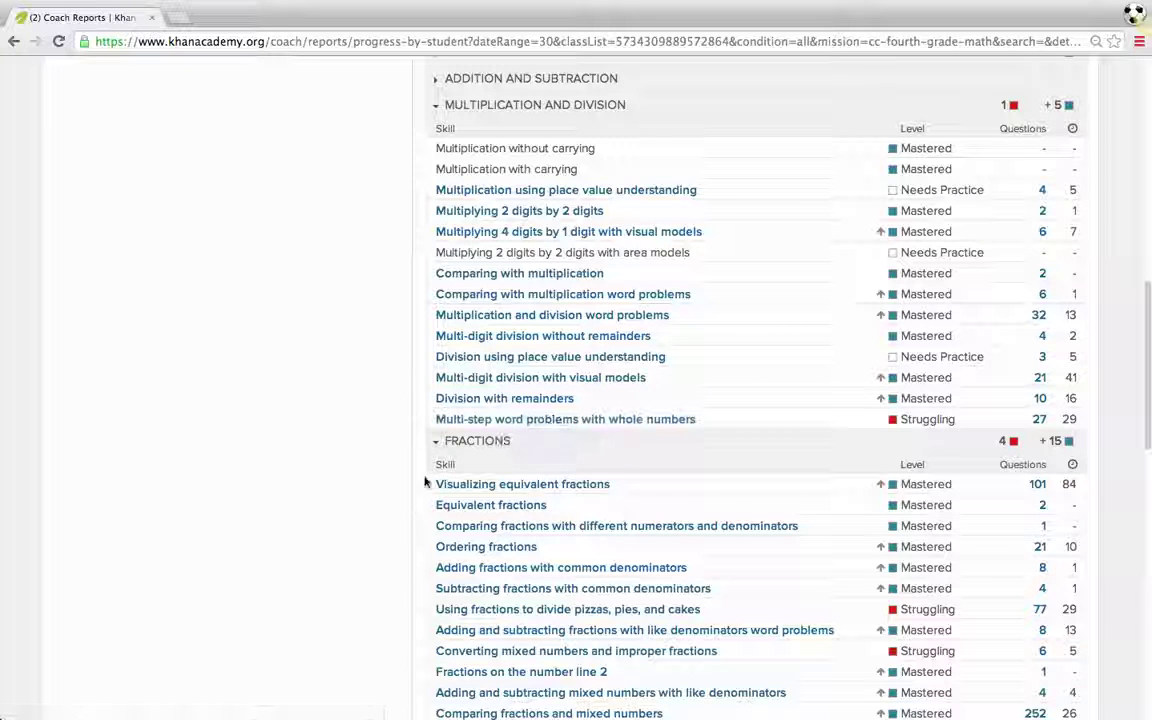
left_click(437, 105)
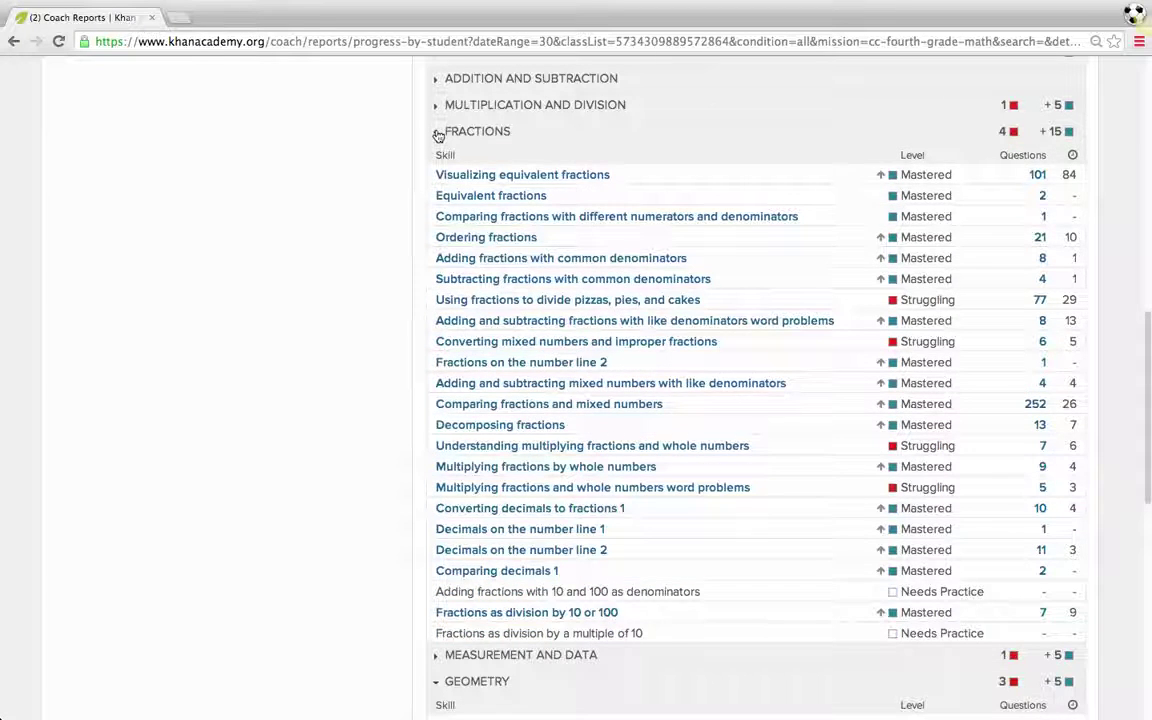
left_click(438, 133)
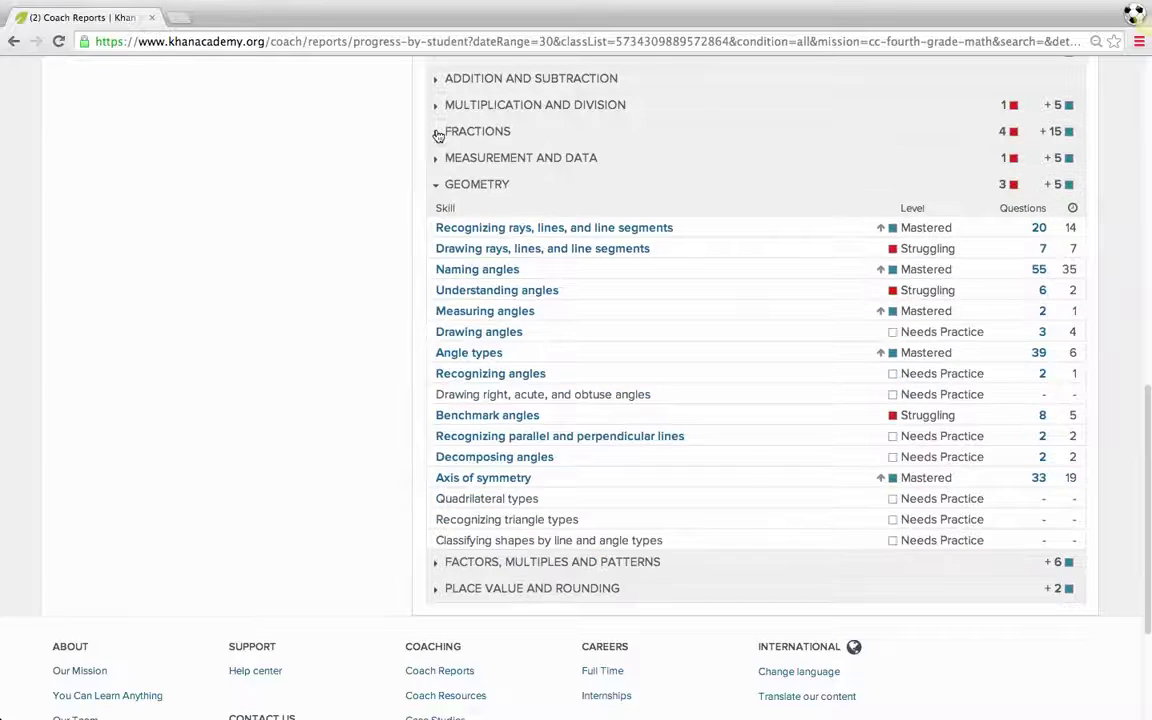
left_click(438, 187)
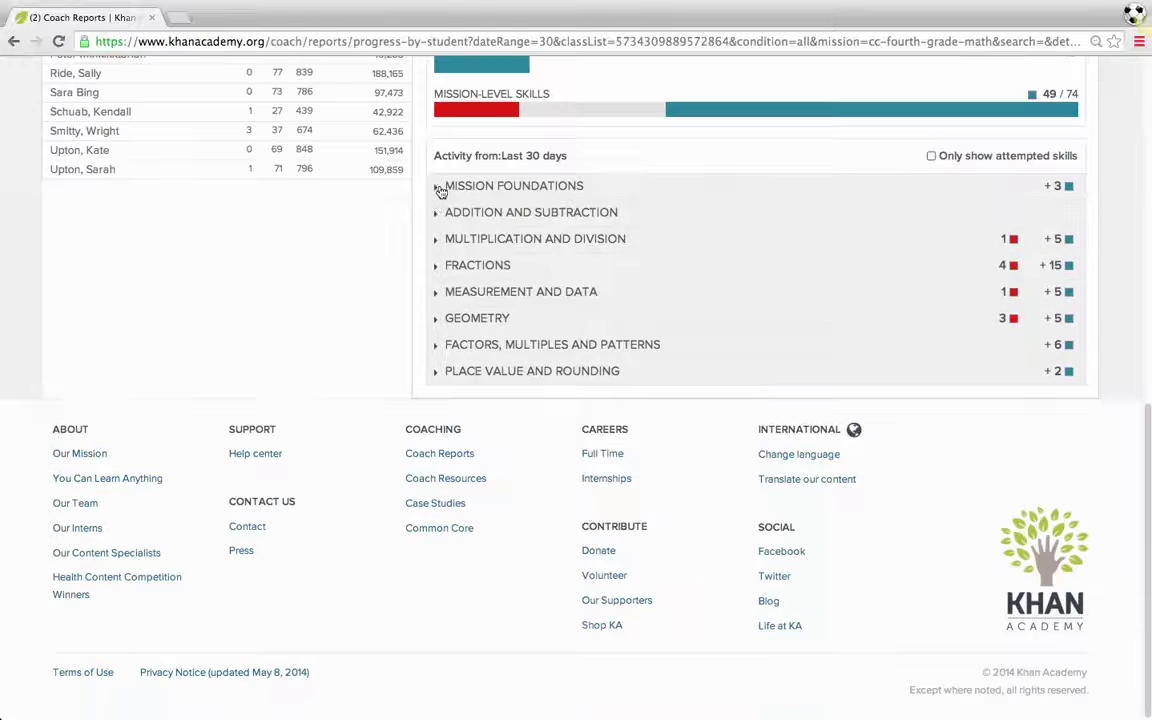
- Show the selected student's recommendations and examine the mastery status, questions and goal of each
scroll(432, 277, "up", 3)
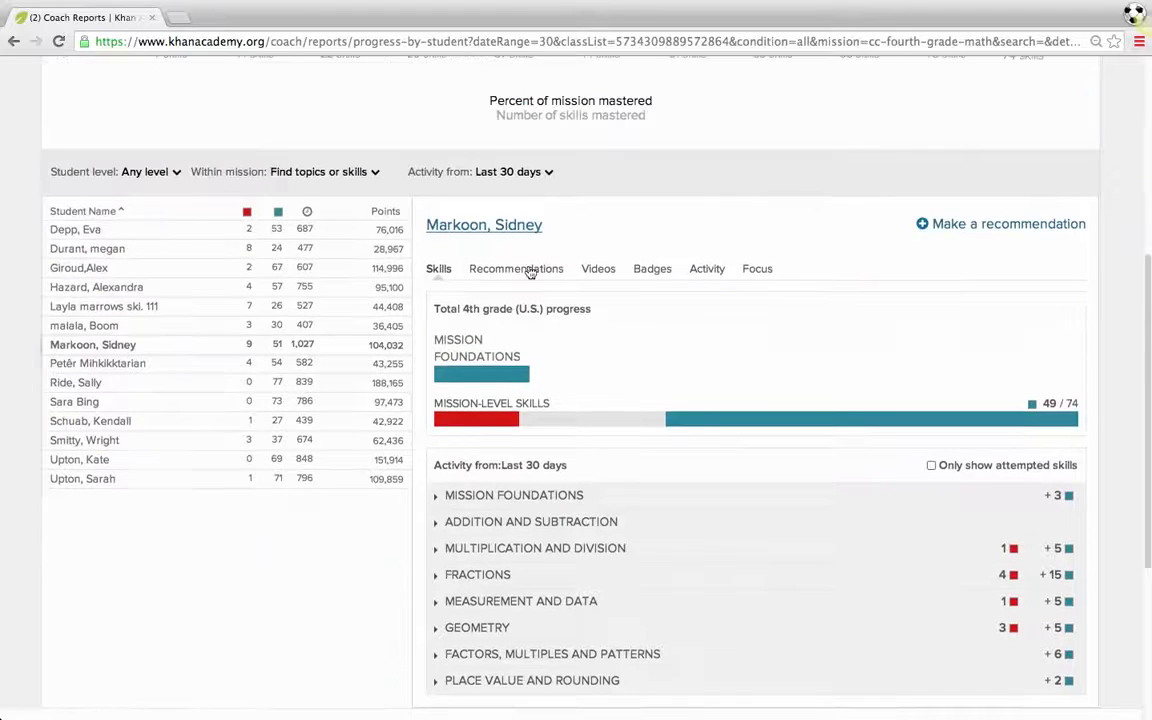
left_click(545, 272)
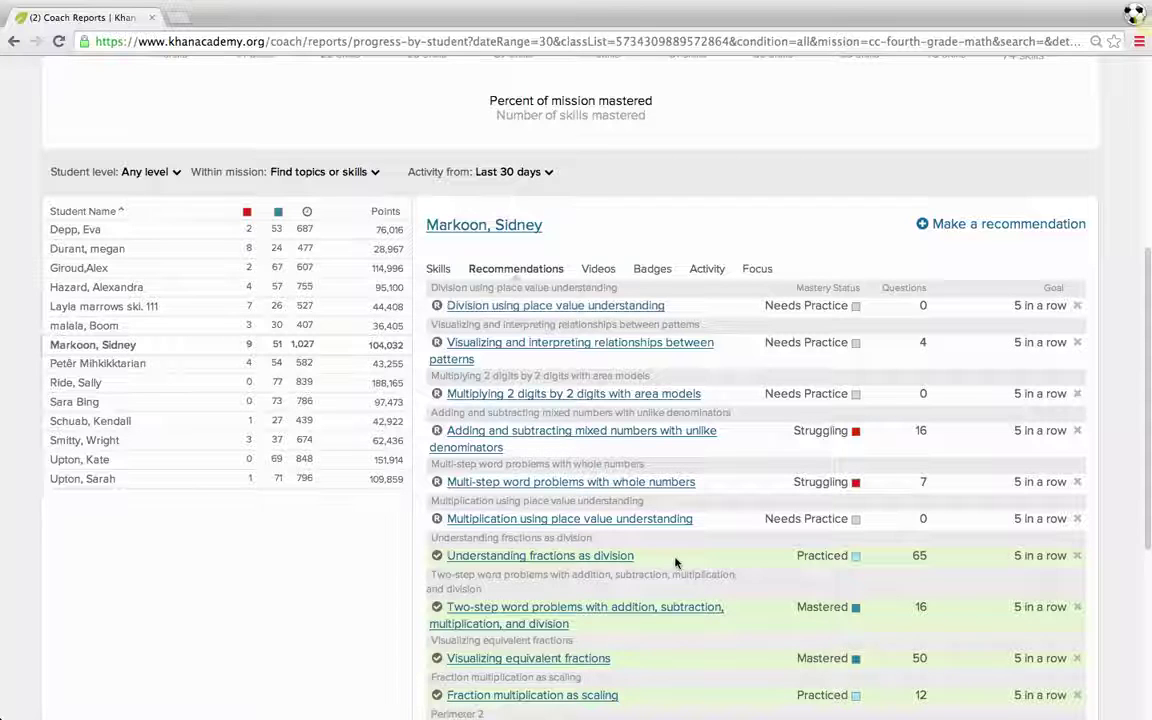
scroll(686, 600, "down", 3)
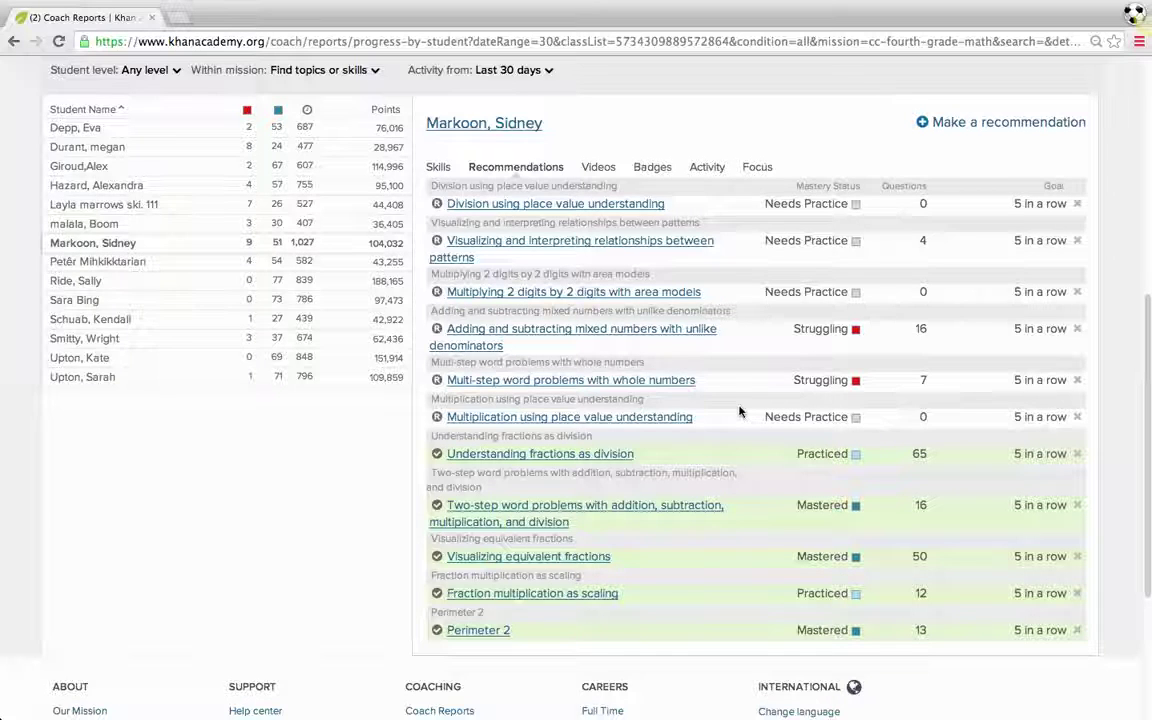
- Open a new recommendation for the student and limit the skill list to those that need practice
scroll(740, 411, "up", 1)
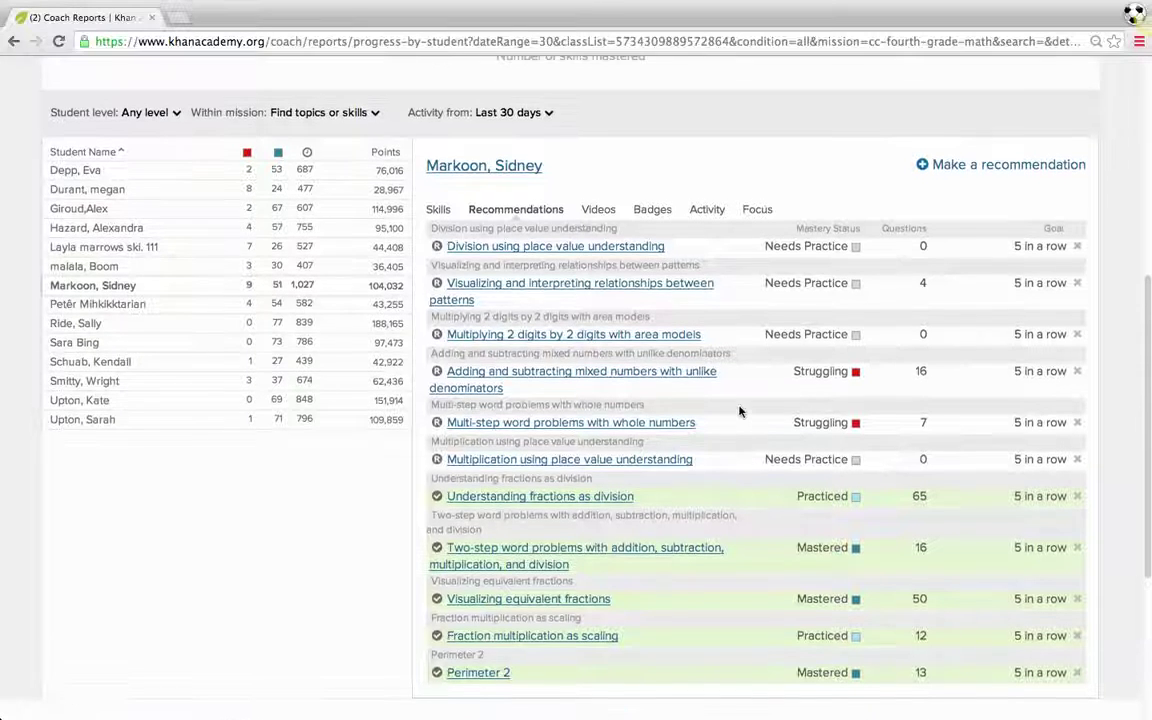
left_click(954, 168)
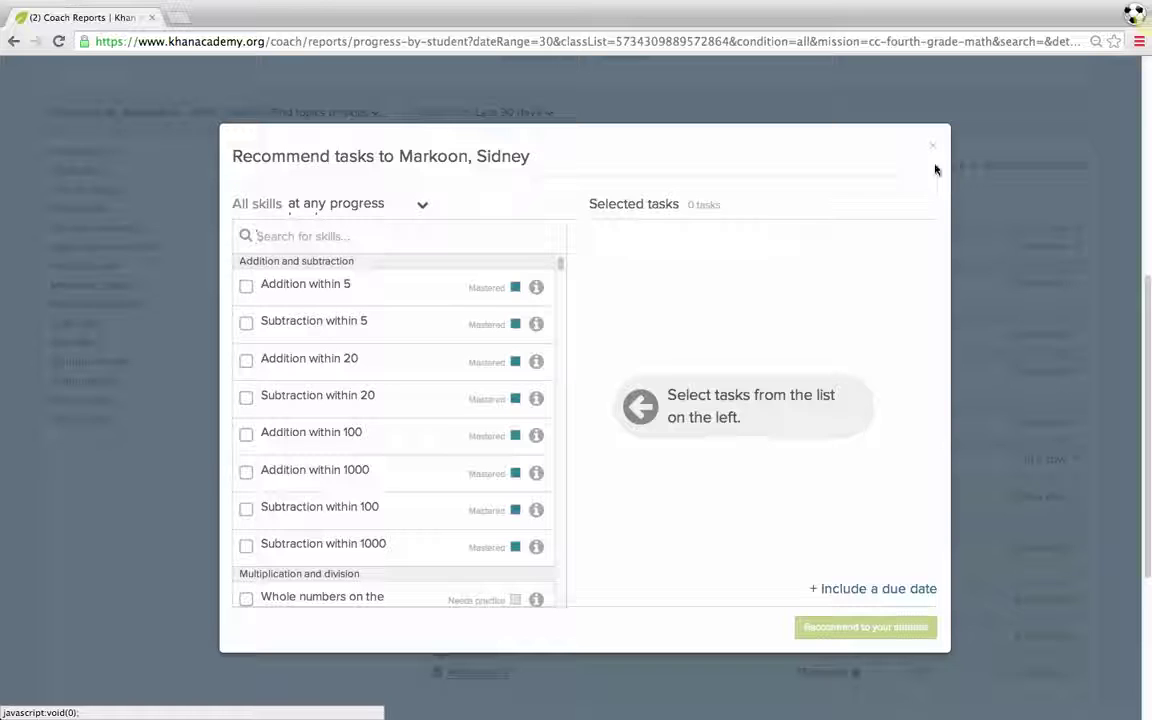
scroll(391, 373, "down", 5)
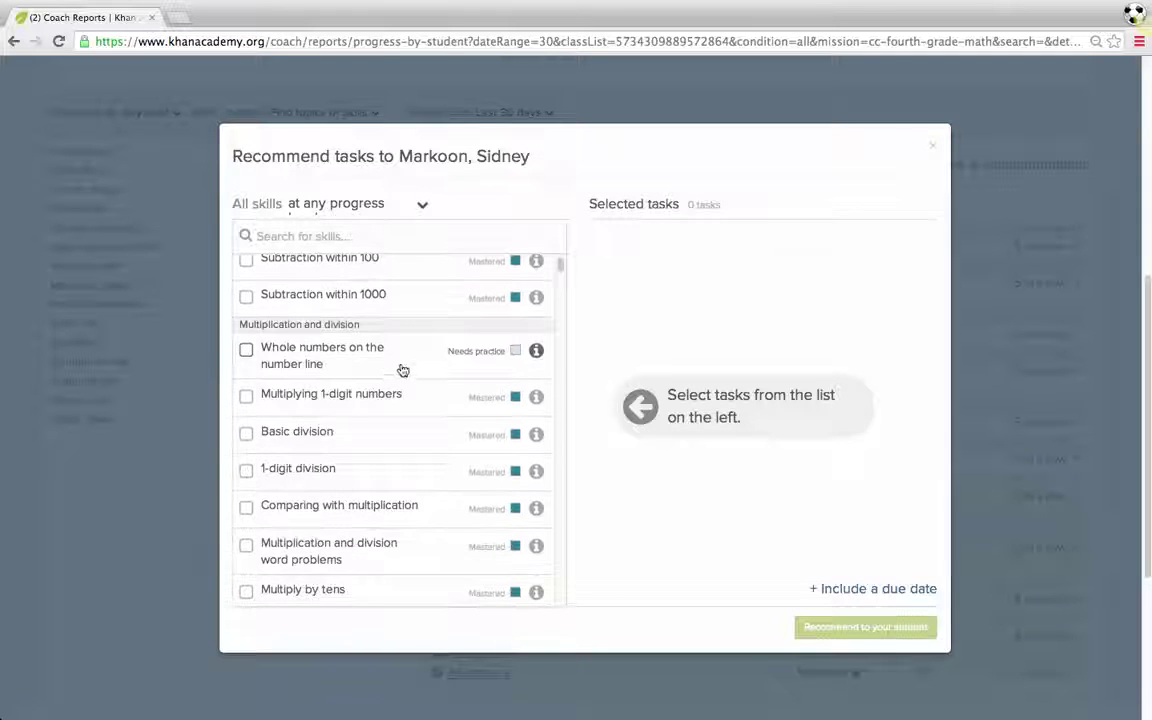
left_click(375, 206)
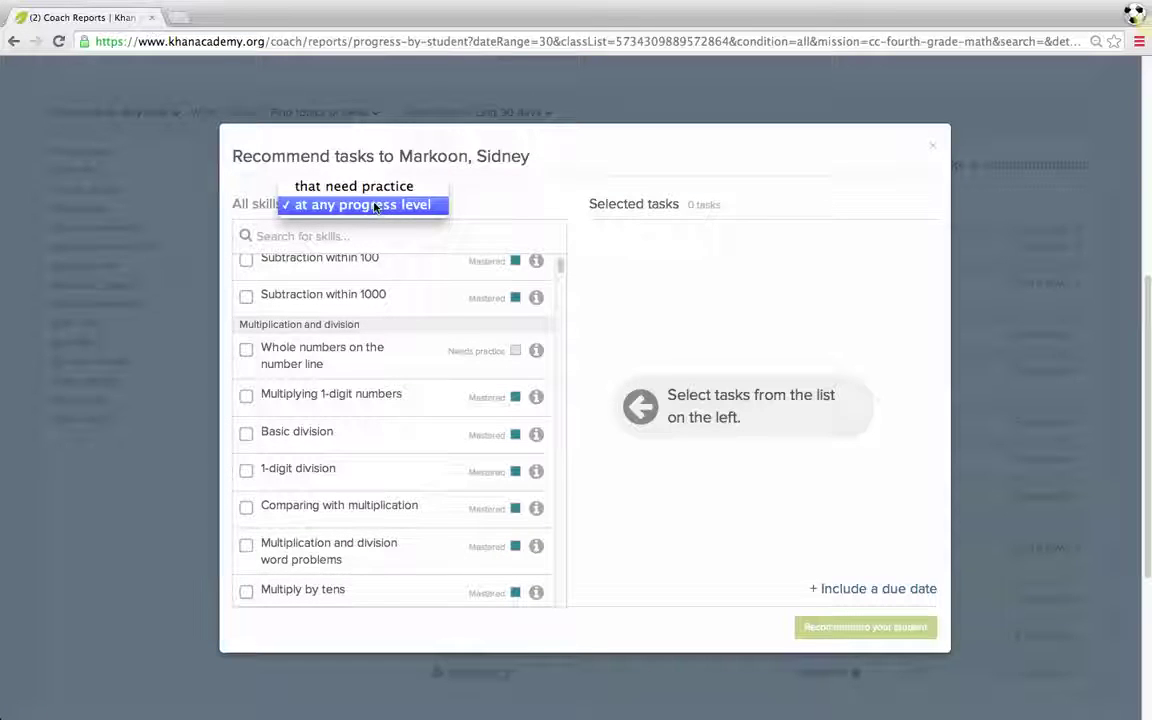
left_click(375, 188)
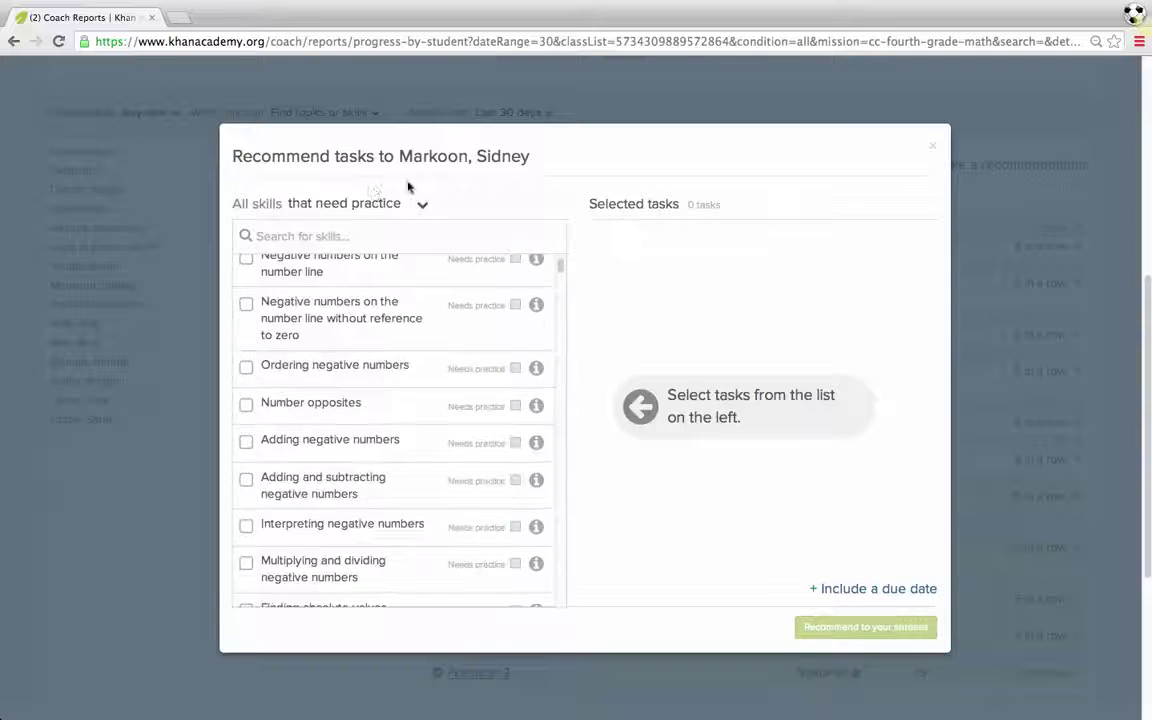
- Browse the skills that need practice for possible tasks, and close the recommendation dialog without selecting any
scroll(393, 401, "up", 5)
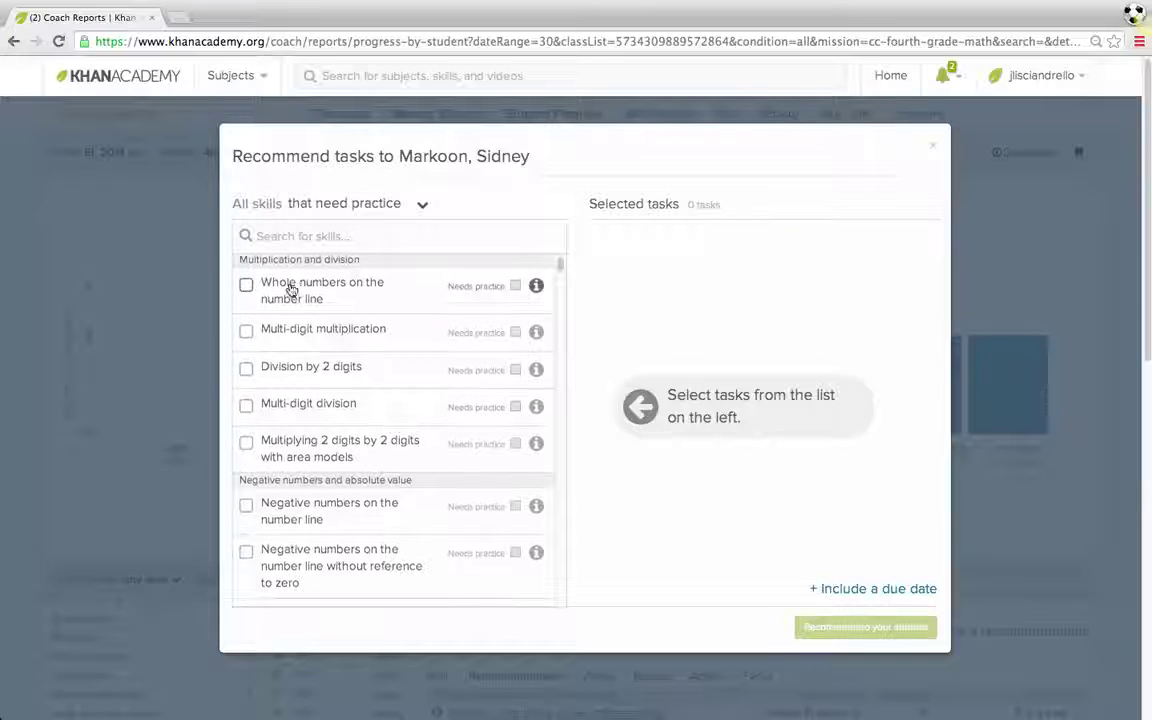
scroll(363, 474, "down", 1)
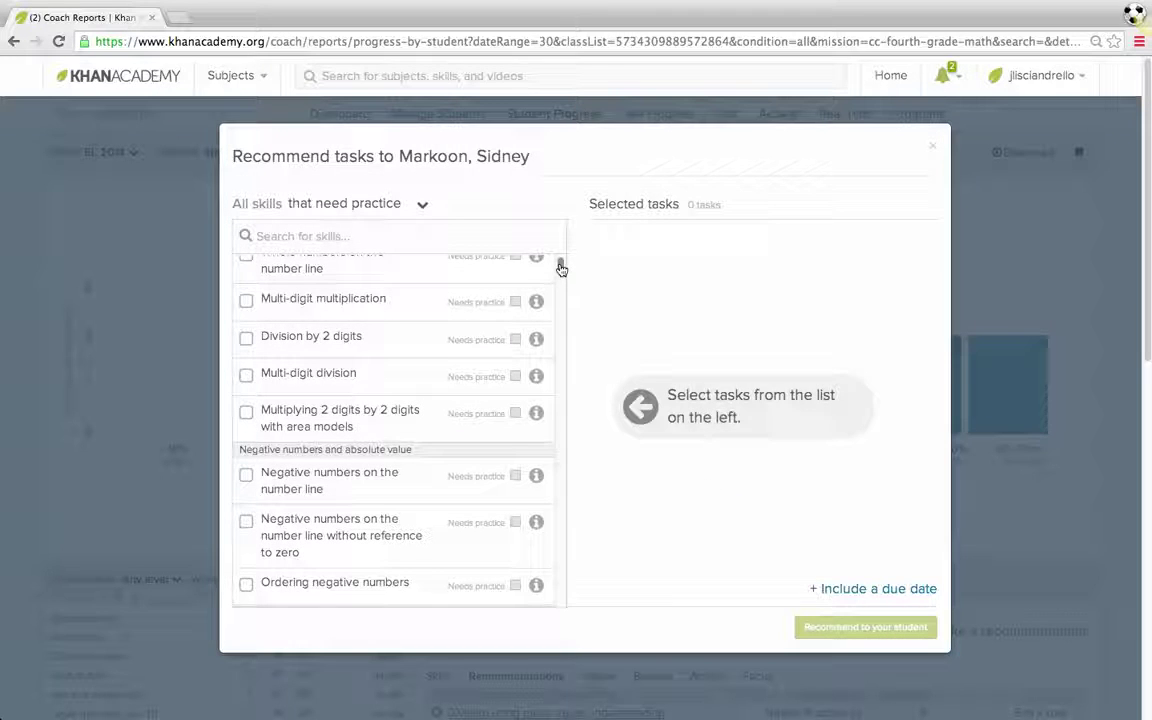
left_click_drag(561, 266, 561, 309)
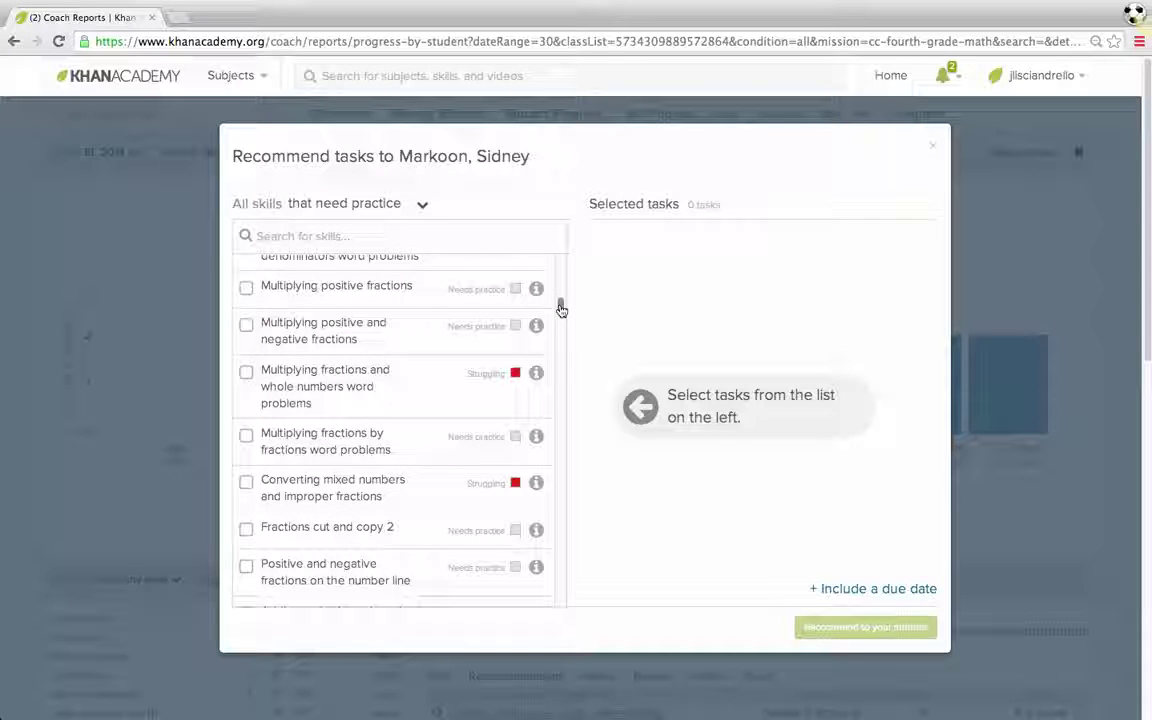
left_click_drag(560, 303, 561, 263)
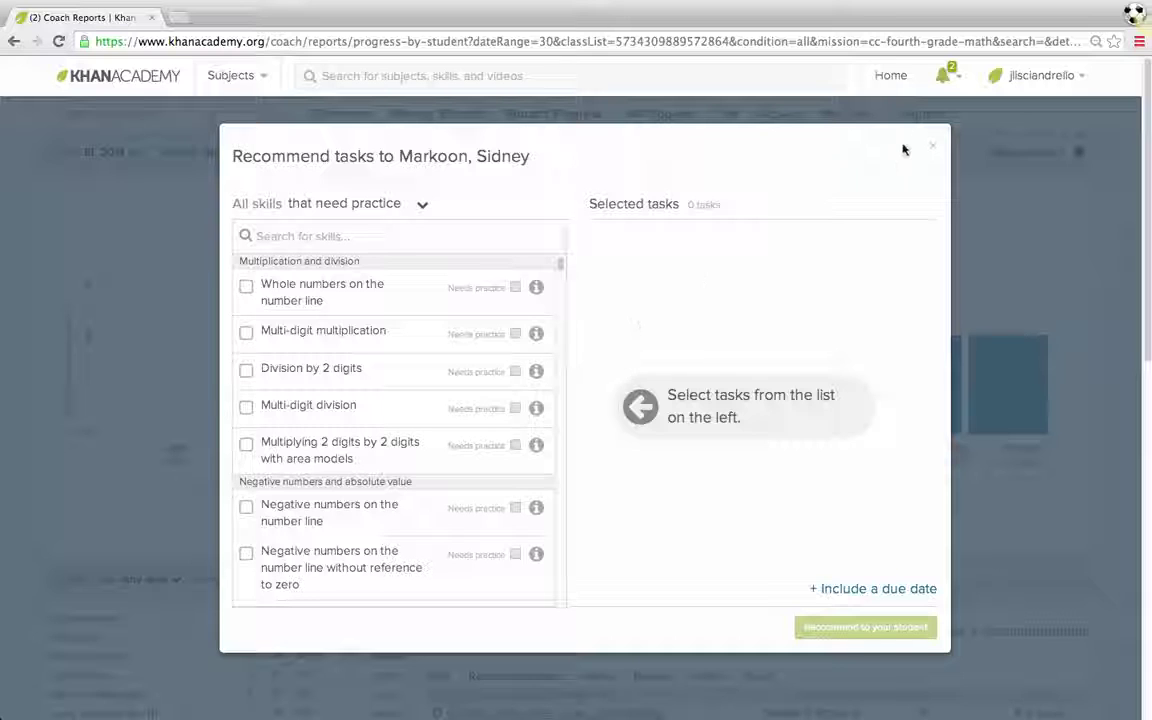
left_click(933, 150)
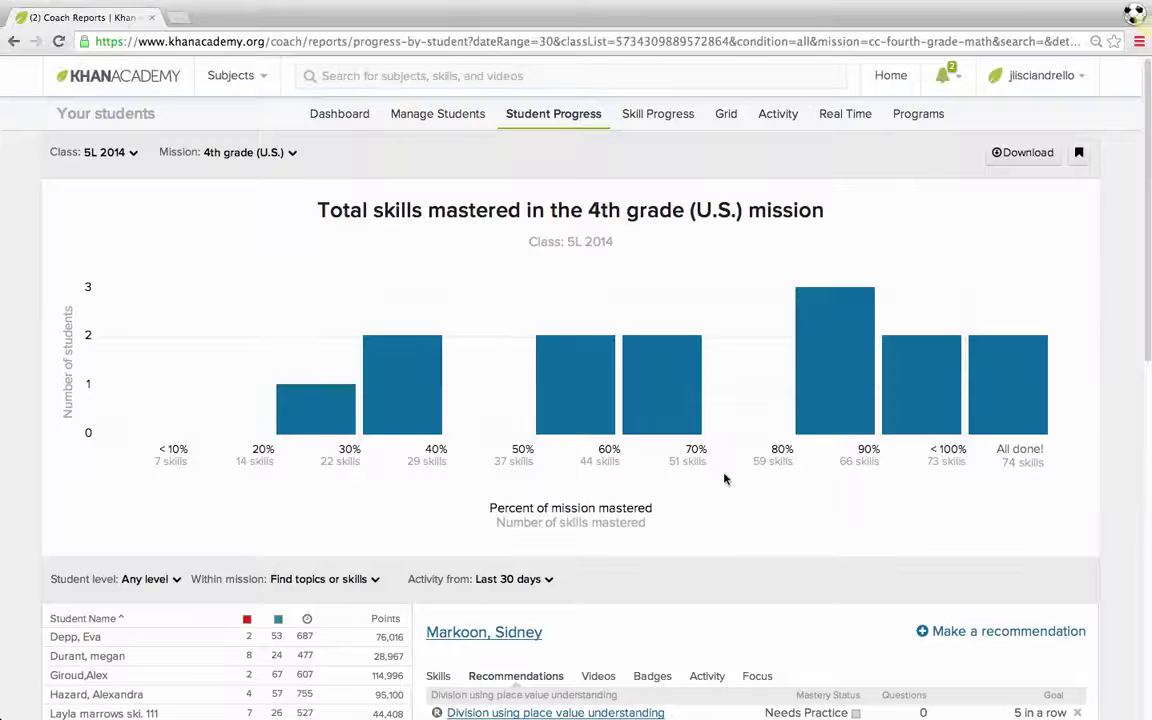
- Look over the student's recommendations once more and return to the skills breakdown
scroll(725, 479, "down", 3)
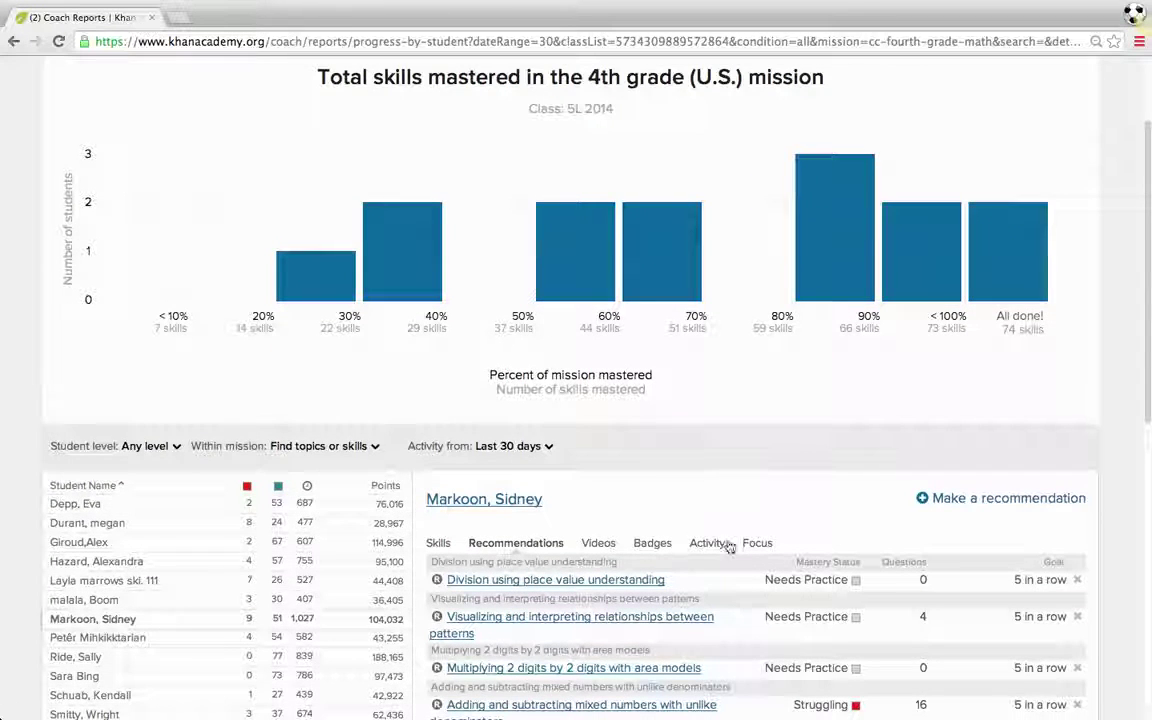
scroll(728, 546, "down", 2)
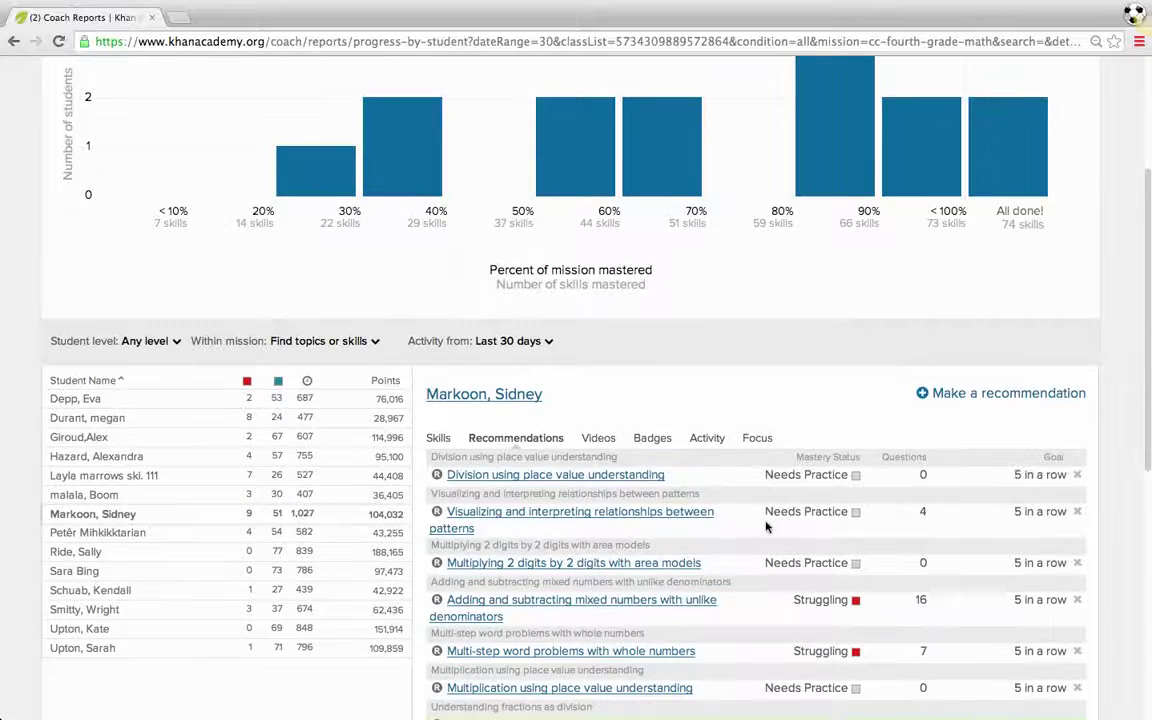
scroll(766, 525, "down", 8)
scroll(766, 525, "up", 3)
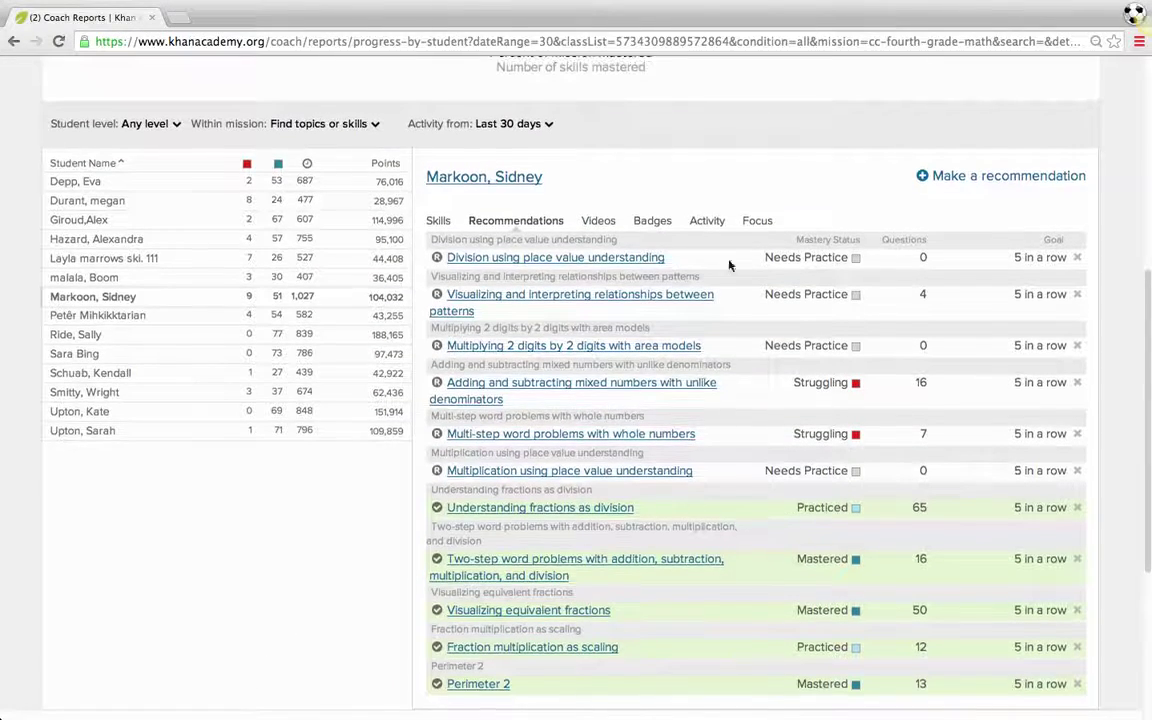
left_click(435, 221)
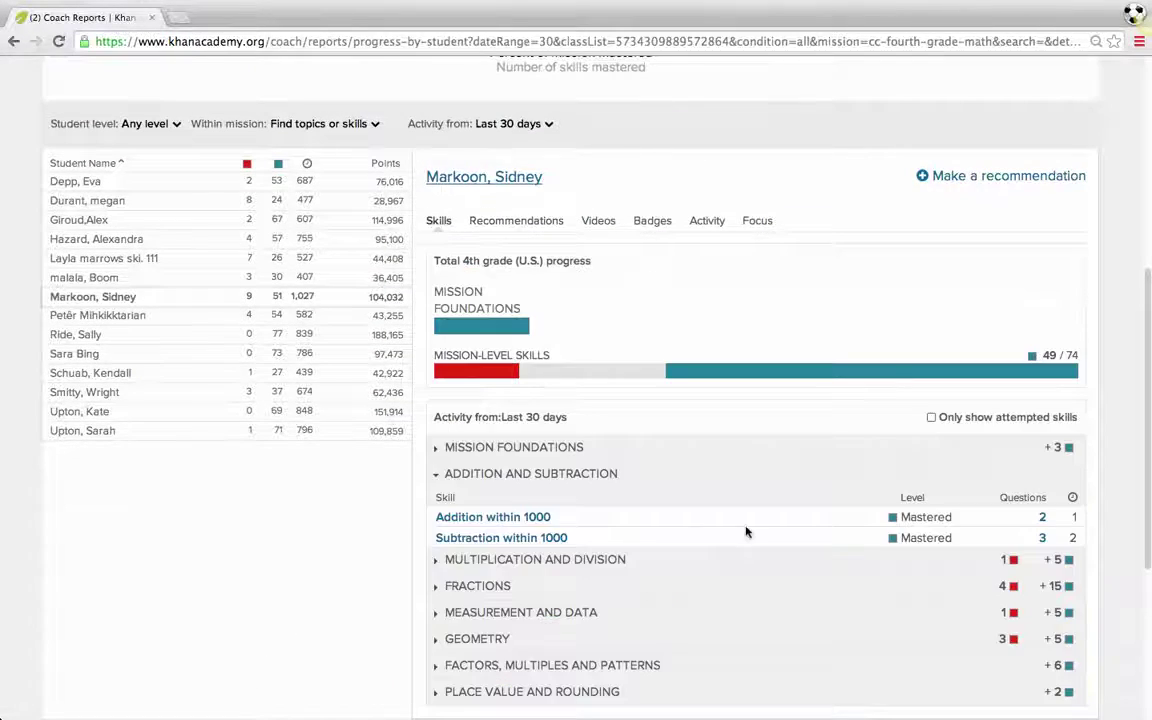
- Expand the student's Multiplication and Division skills to examine their levels, and show the recommendations again
left_click(442, 561)
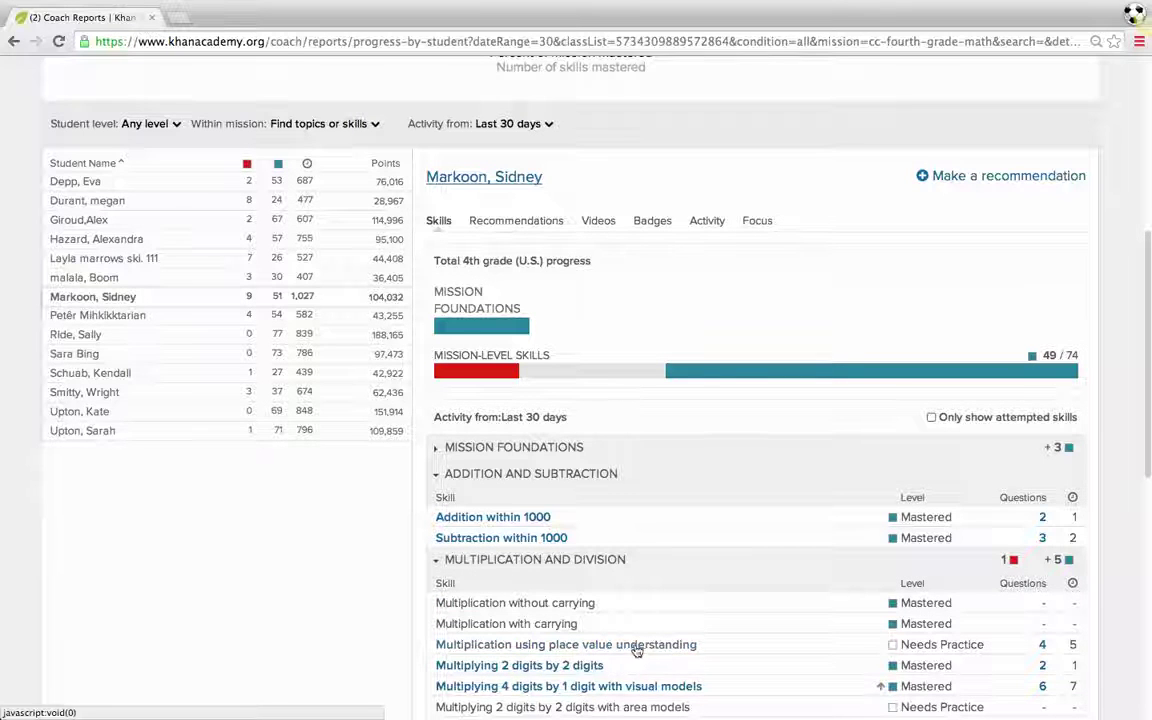
left_click(540, 226)
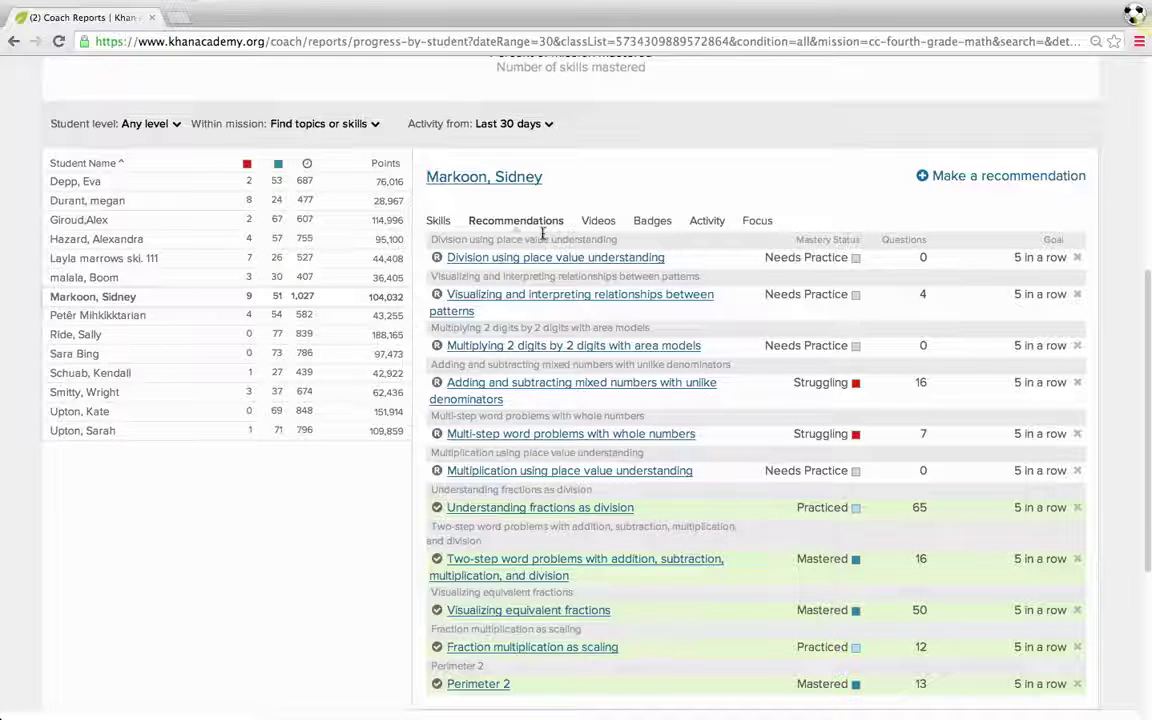
- Show the videos the student watched and look through the dates, titles and viewing times
left_click(599, 221)
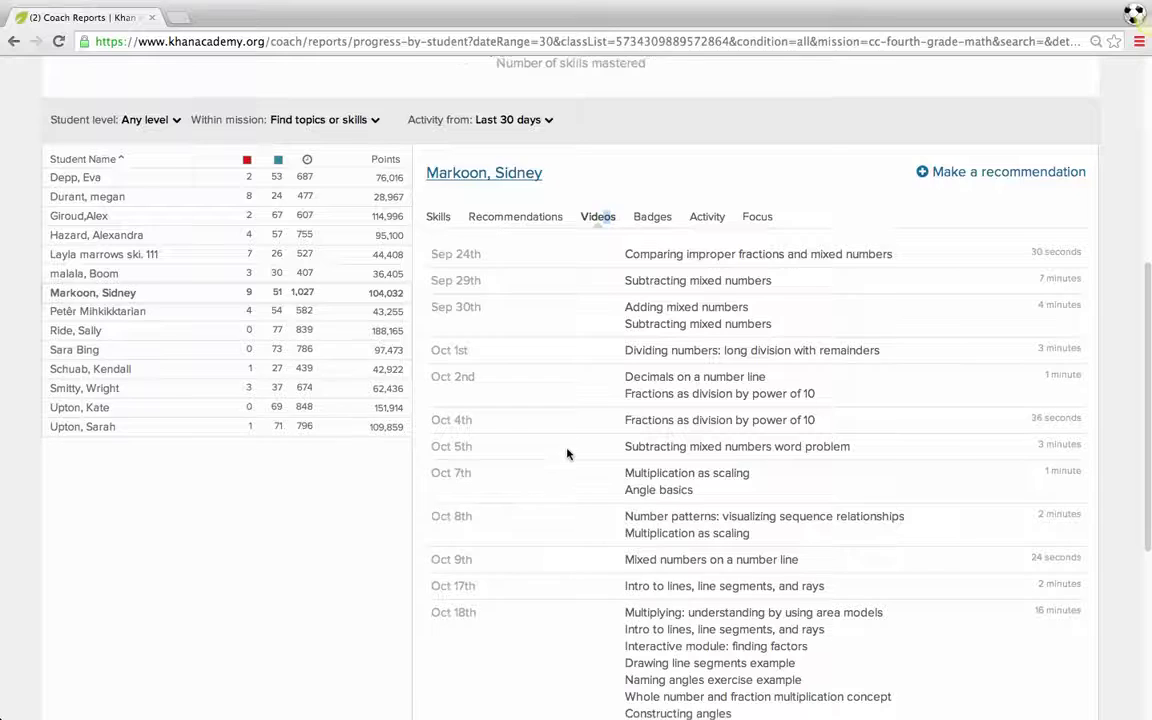
scroll(567, 450, "down", 4)
scroll(567, 453, "up", 2)
scroll(567, 454, "up", 1)
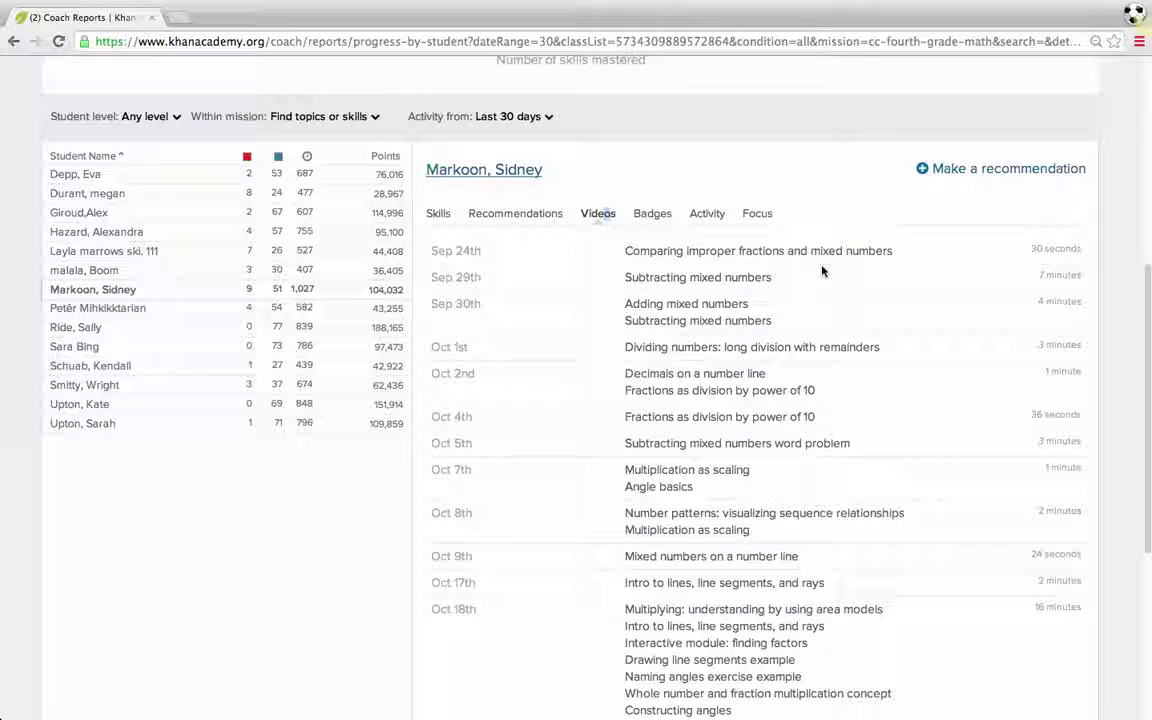
scroll(587, 447, "down", 2)
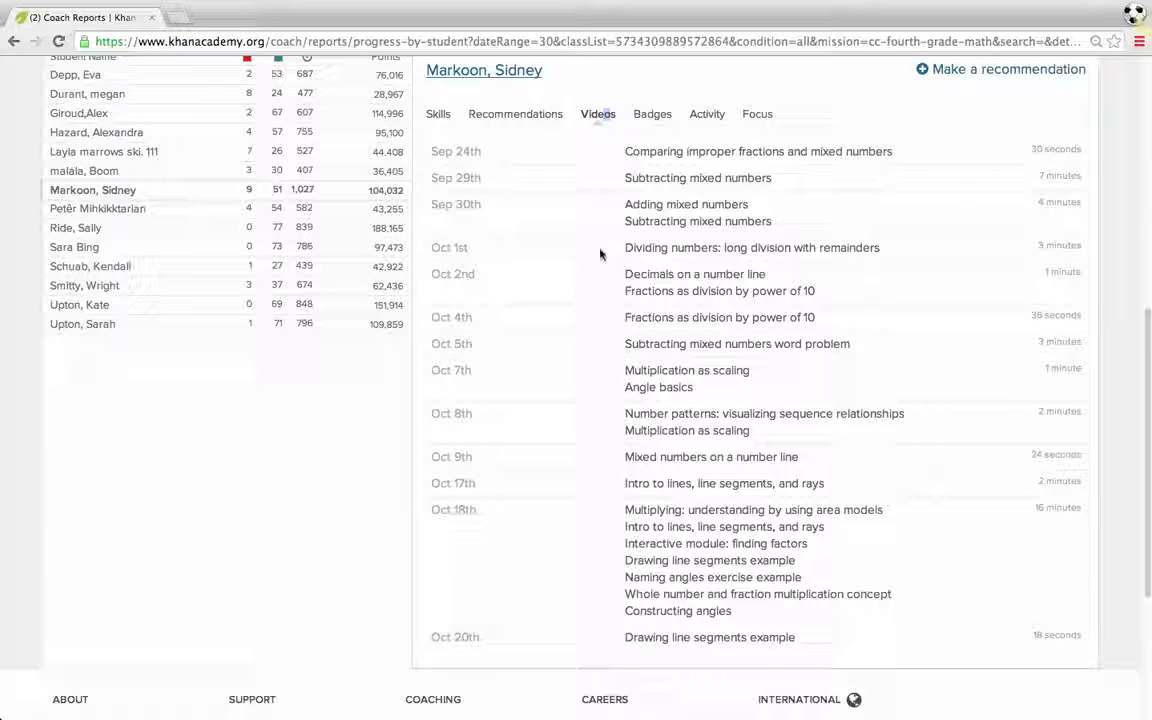
- Examine the student's activity chart and the focus chart, including the time and problem details for Visualizing equivalent fractions
left_click(704, 116)
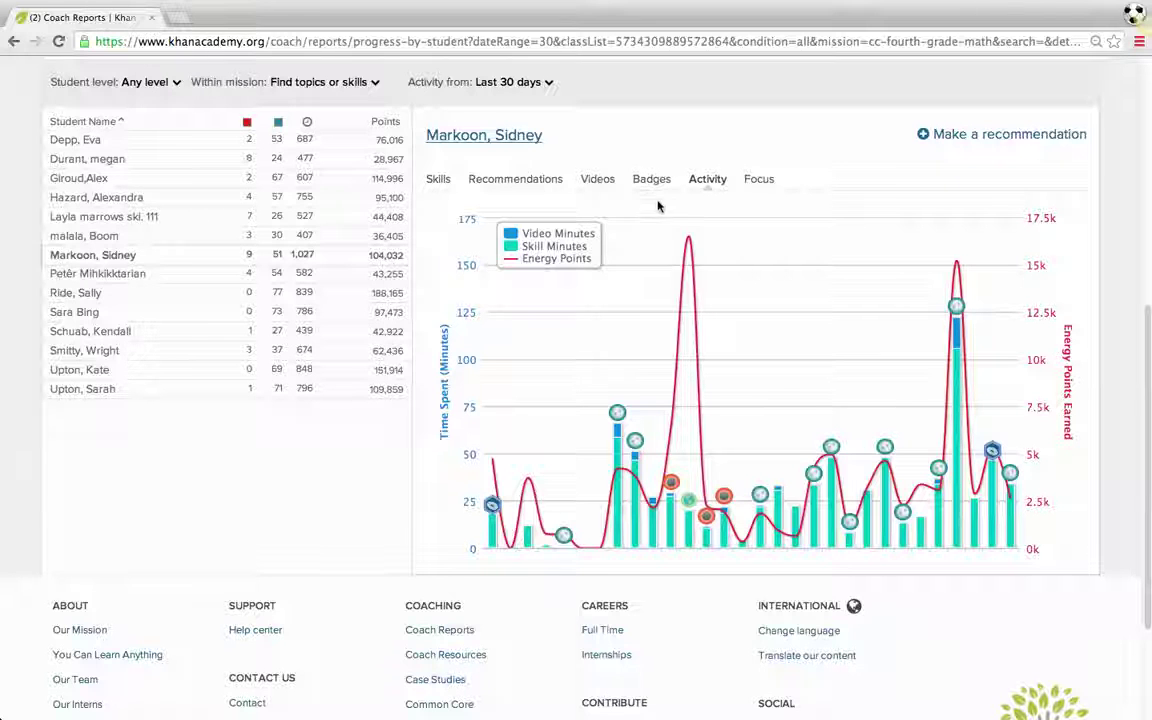
left_click(760, 183)
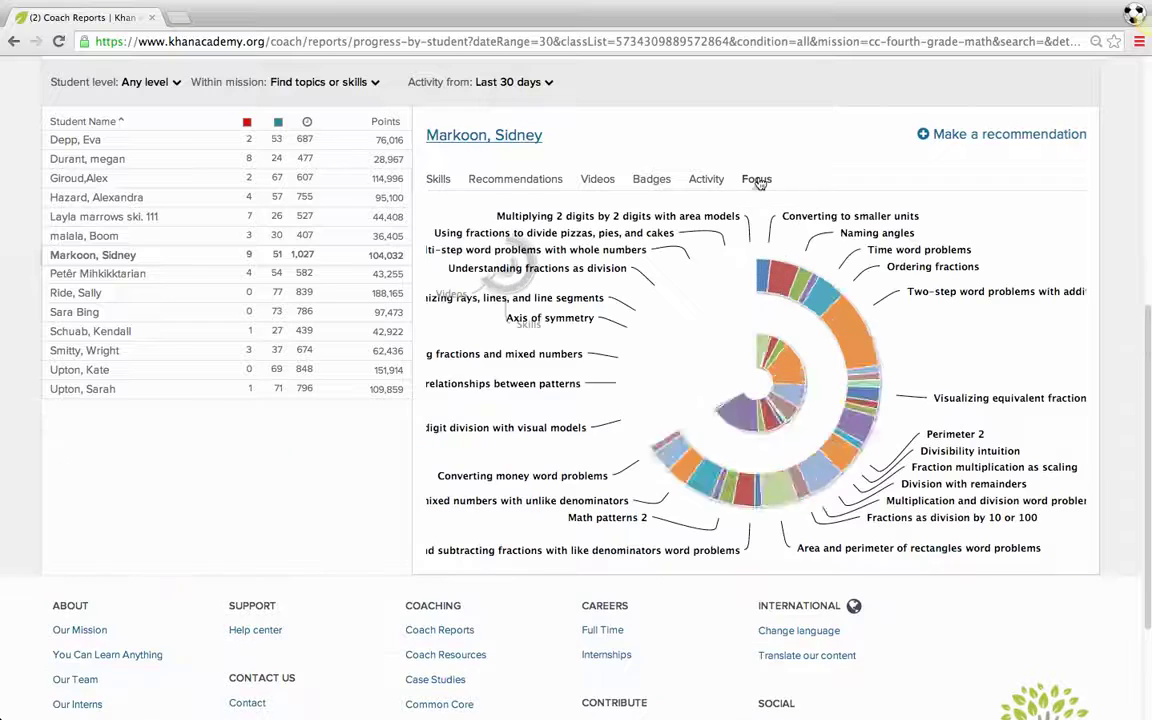
mouse_move(755, 252)
mouse_move(880, 360)
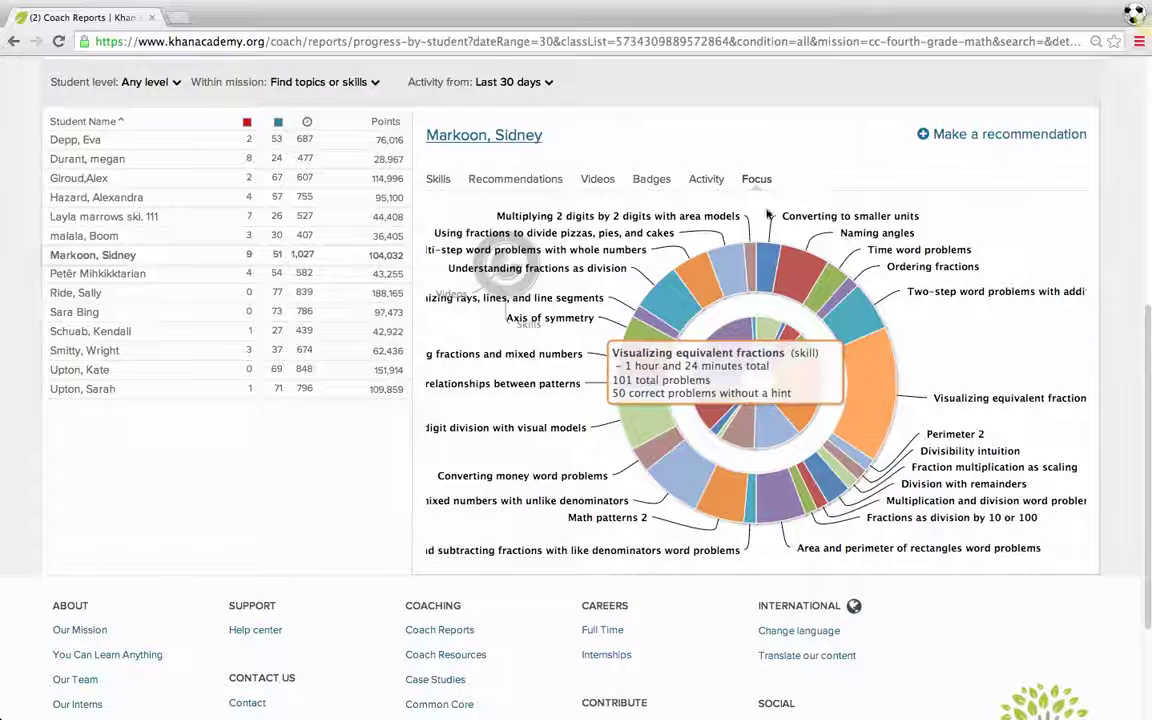
- Show the student's badges and look through the earning dates and points of each
left_click(651, 180)
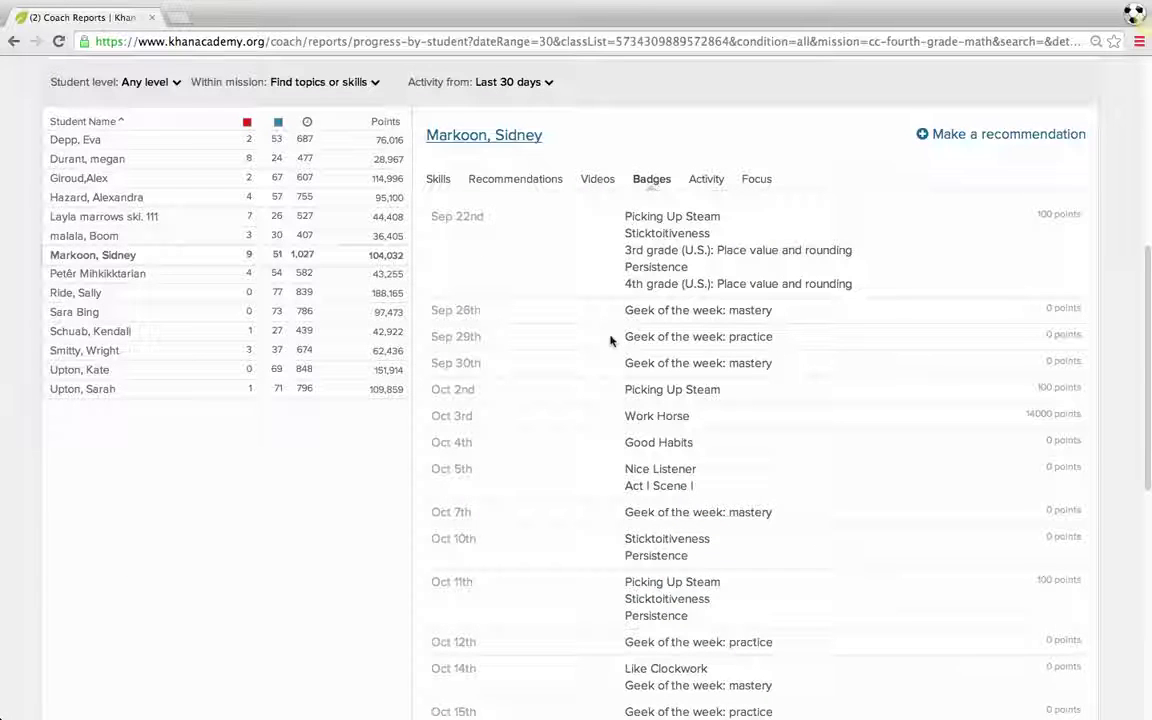
scroll(573, 375, "down", 1)
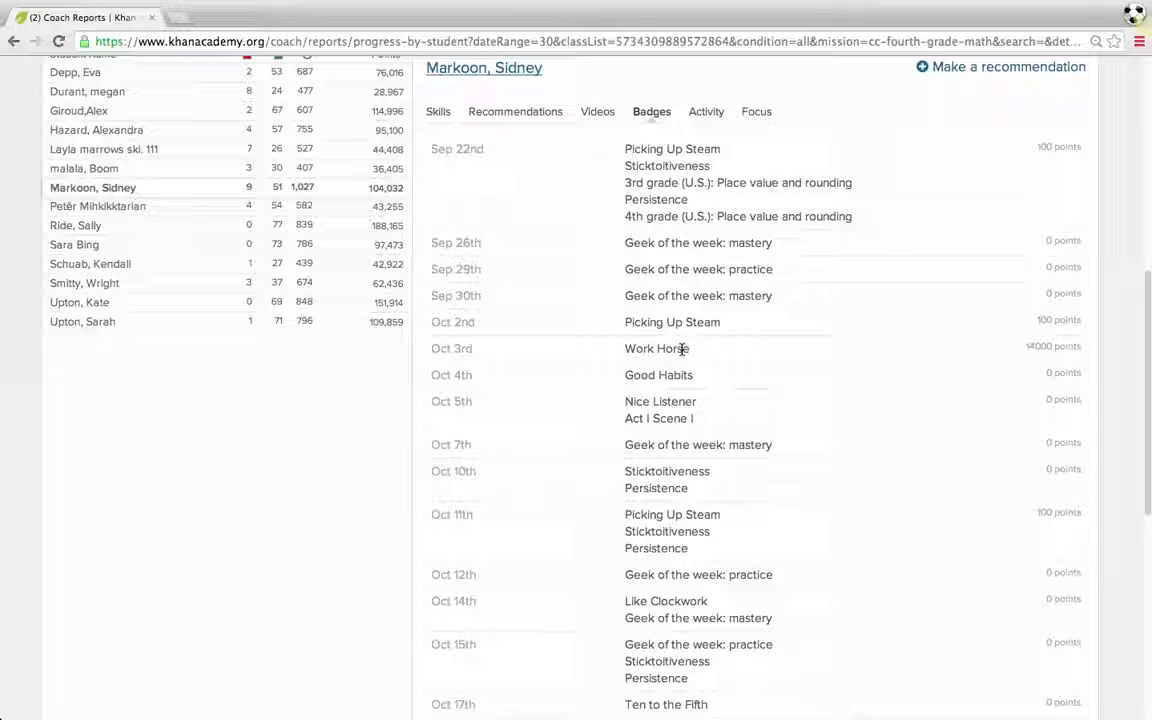
scroll(698, 369, "up", 3)
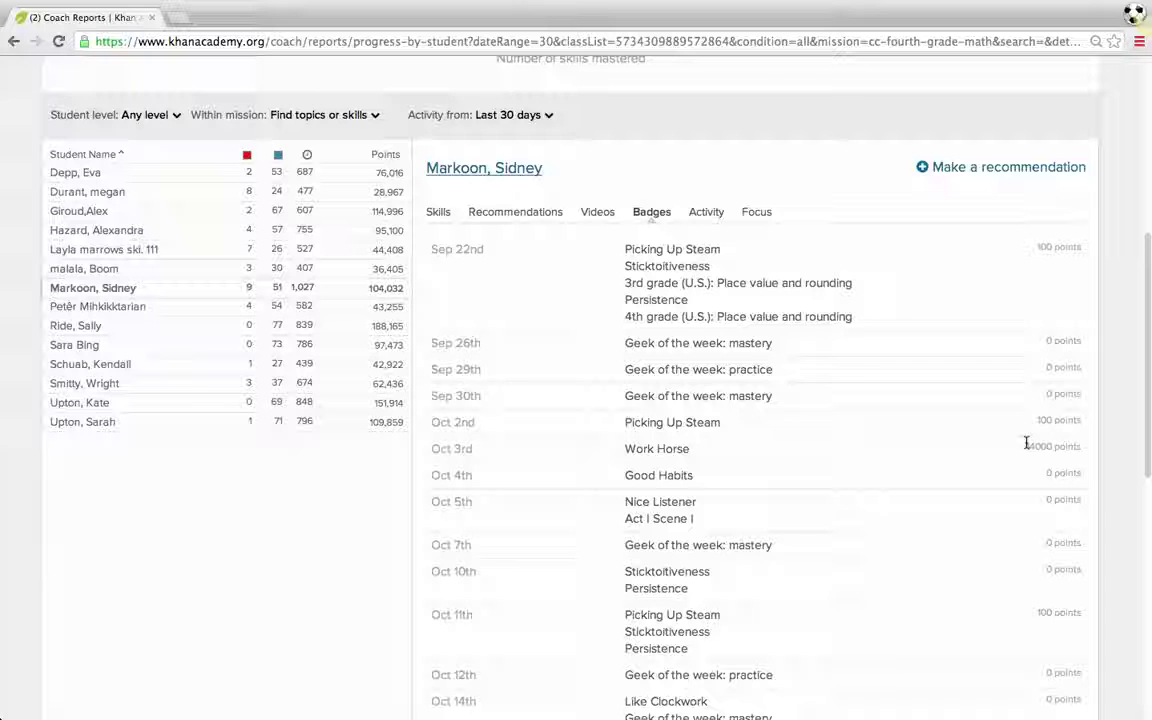
scroll(923, 446, "up", 3)
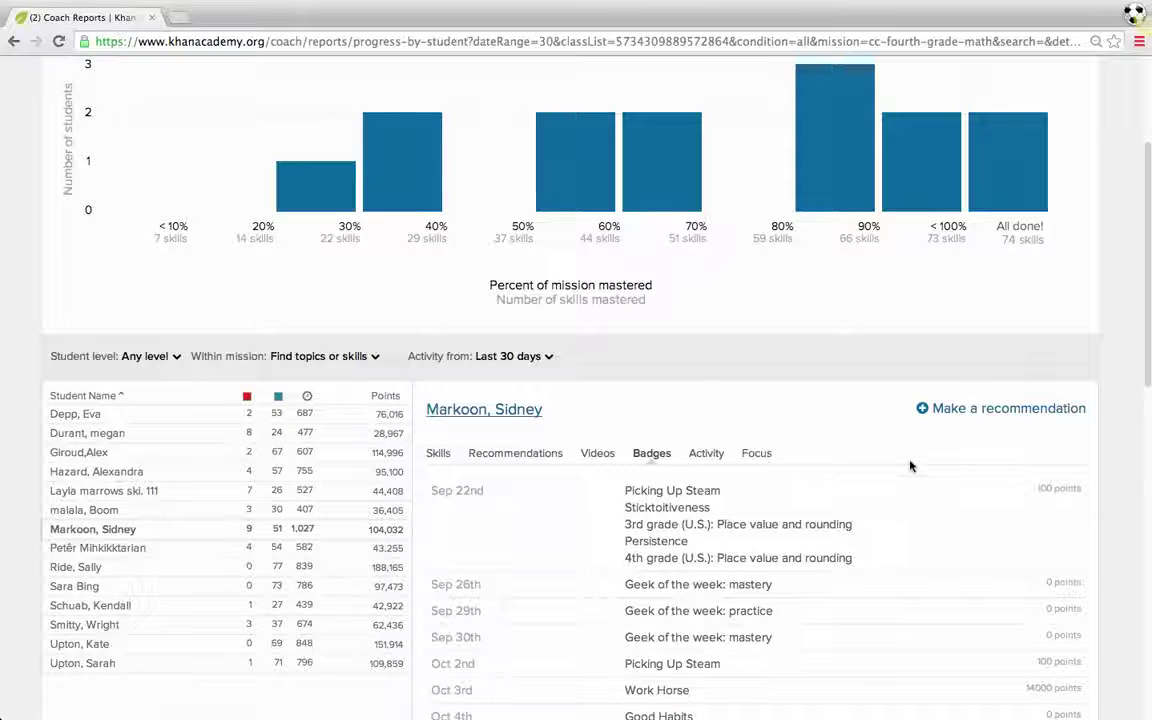
scroll(908, 466, "down", 2)
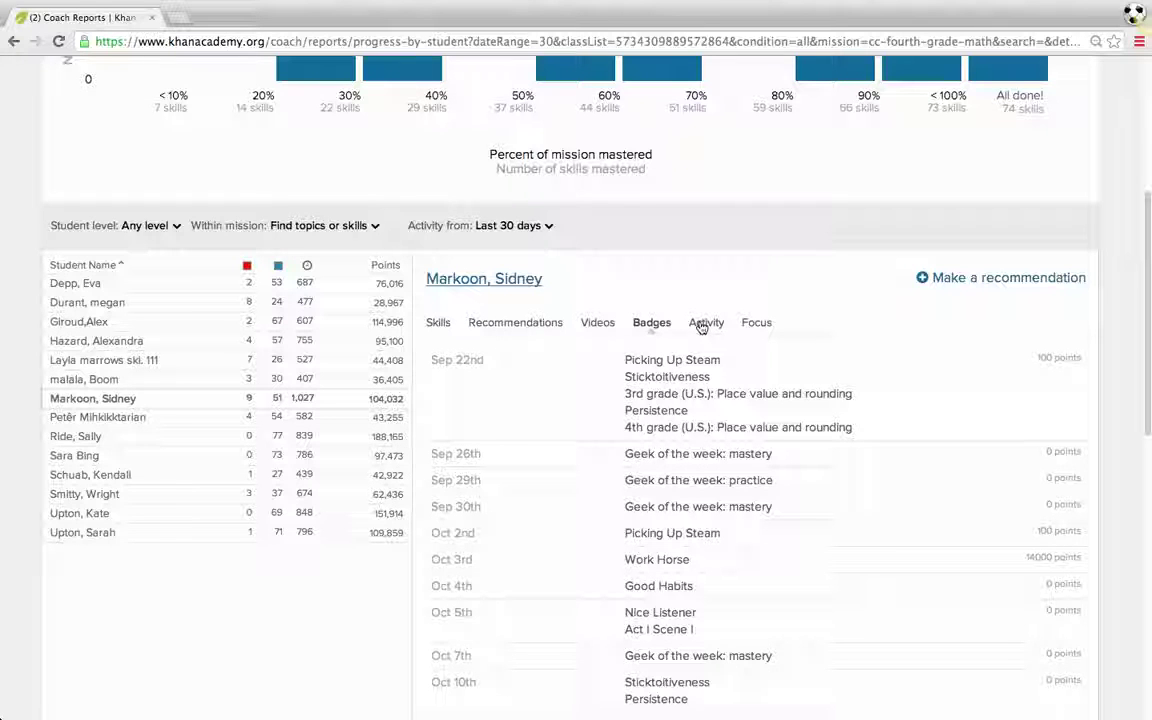
- Revisit the student's skills breakdown and recommendations, and return to the class mastery overview
left_click(439, 323)
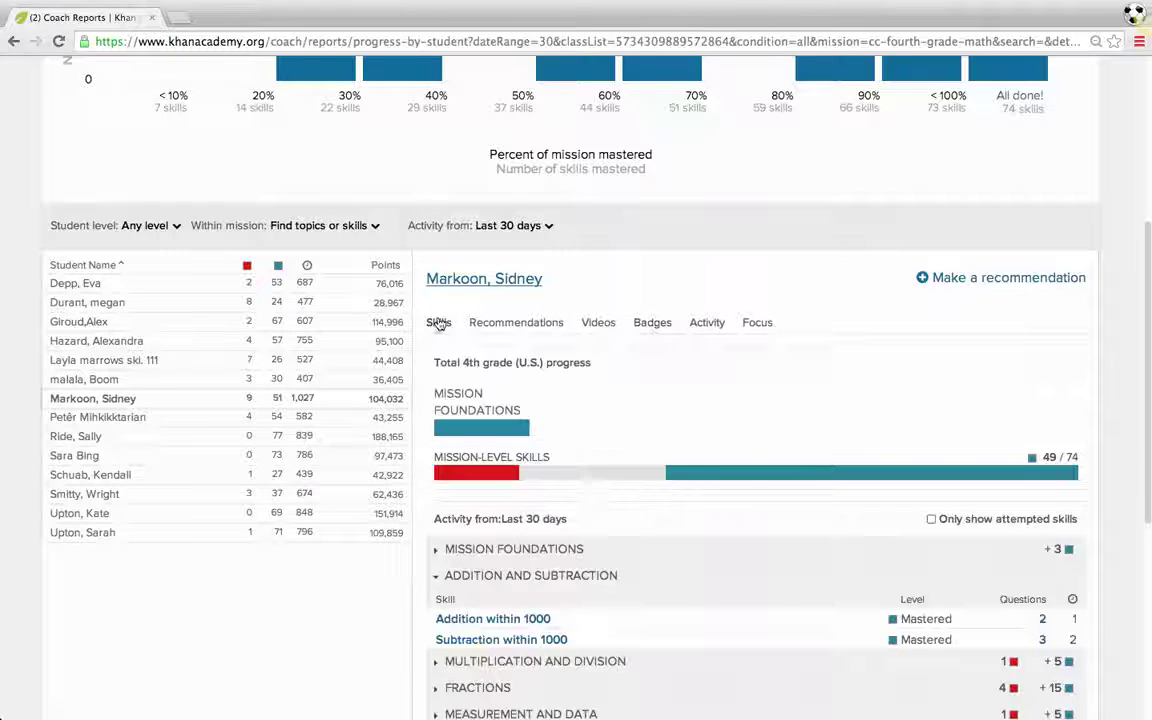
left_click(515, 322)
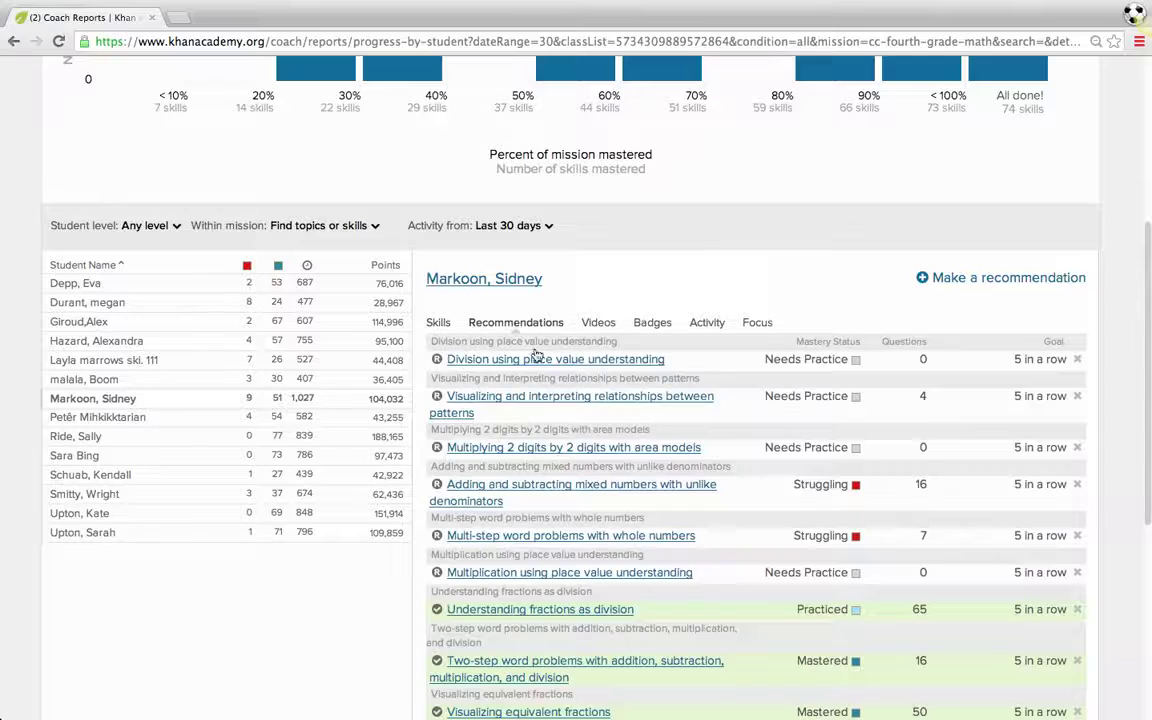
scroll(690, 443, "down", 1)
scroll(690, 445, "up", 3)
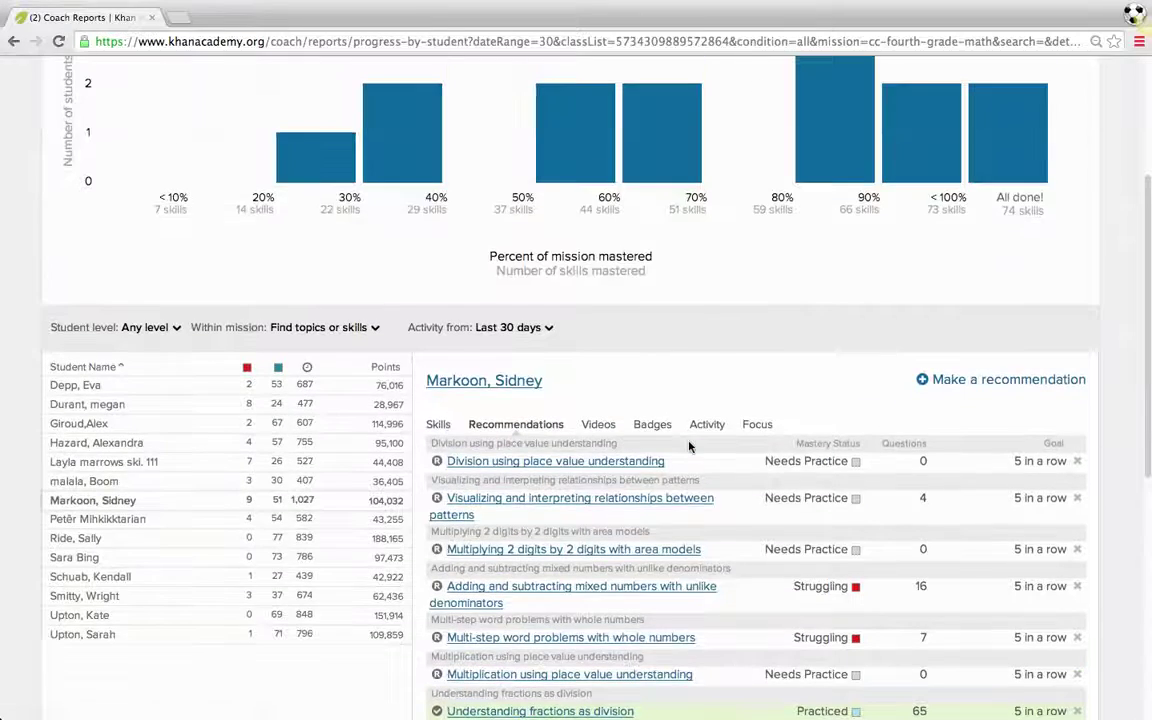
scroll(689, 446, "up", 3)
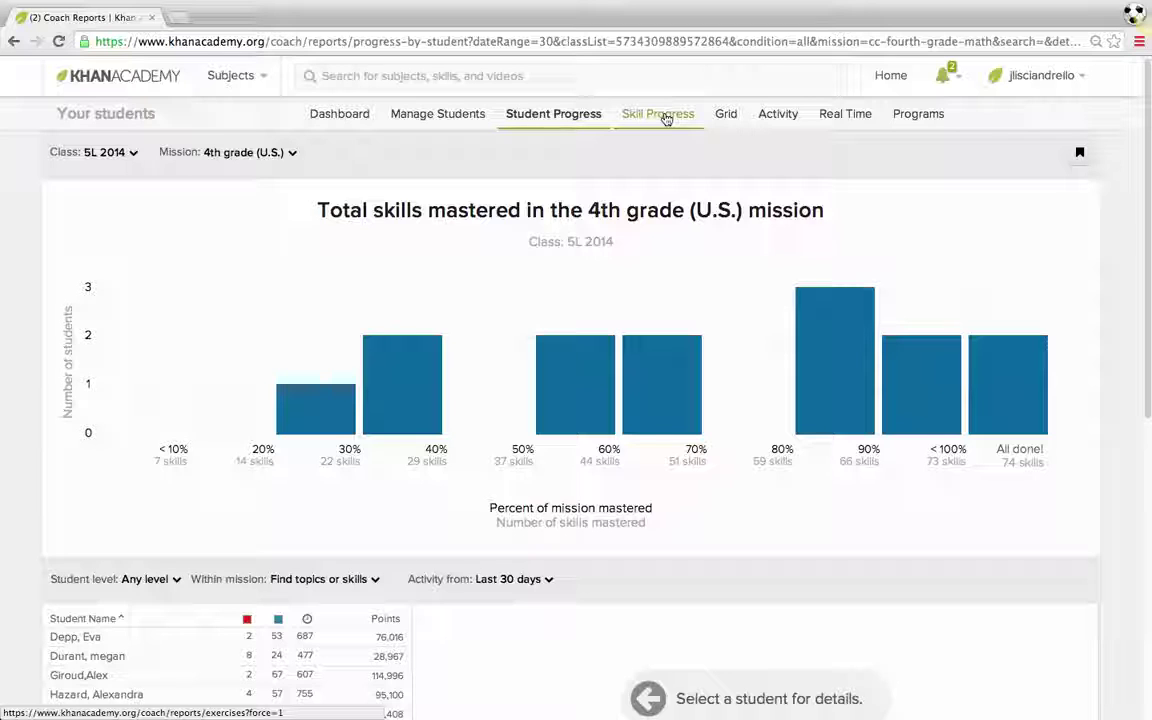
- Open the Skill Progress report for the class and expand Mission Foundations to examine the progress bar of each skill
left_click(664, 116)
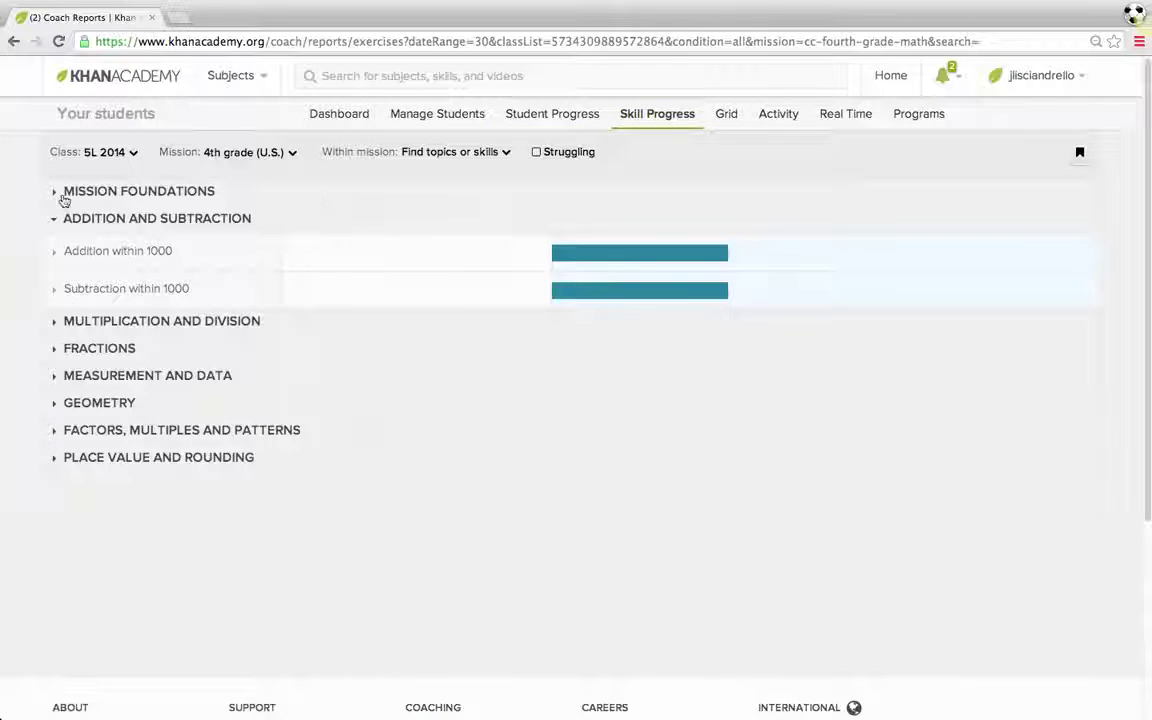
left_click(57, 194)
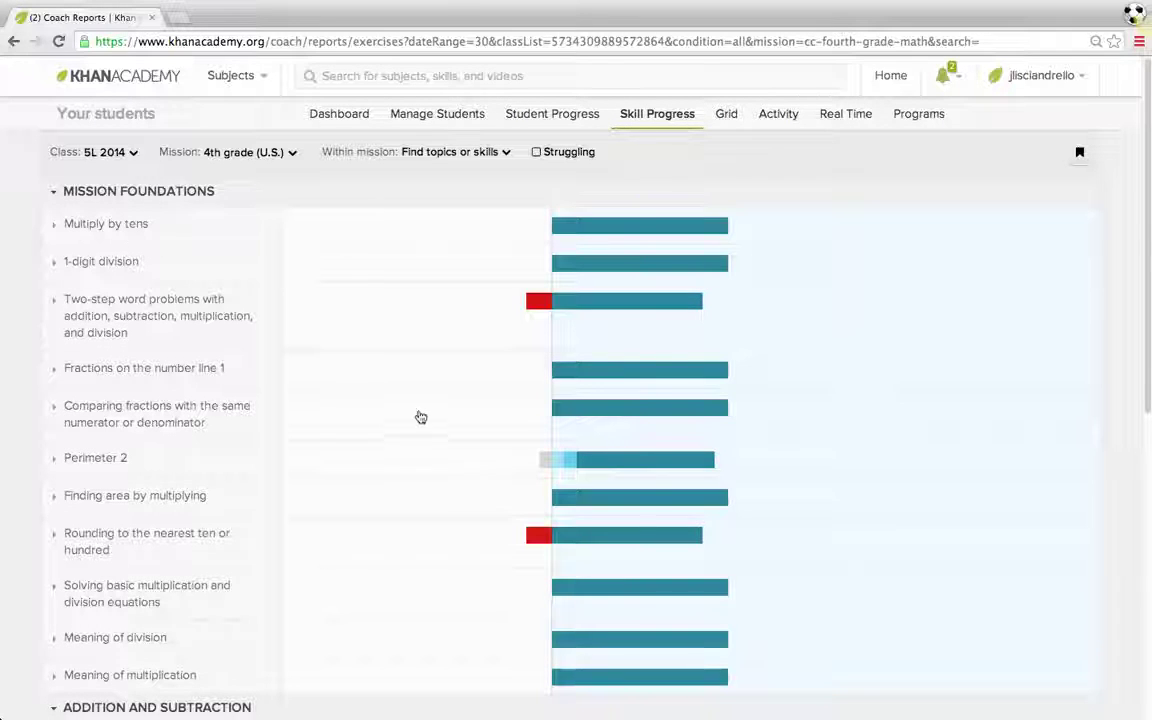
scroll(418, 417, "down", 2)
scroll(411, 414, "up", 1)
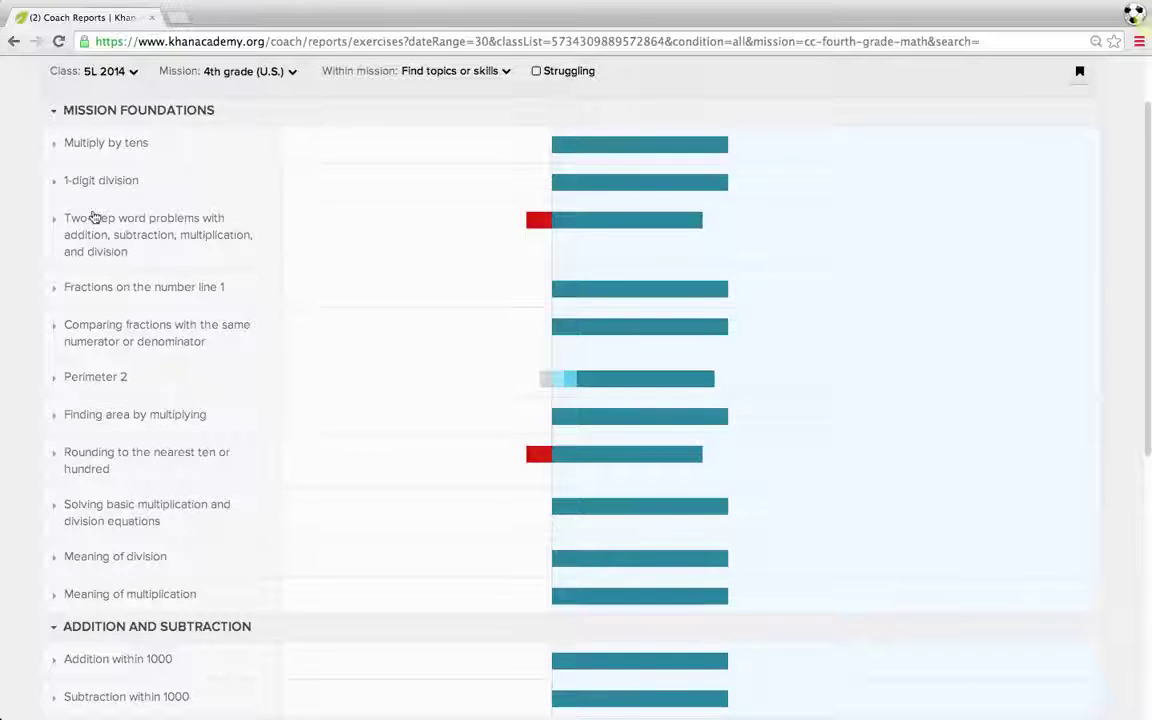
- Check the students at each level of the two-step word problems skill, and collapse it together with Mission Foundations
left_click(90, 218)
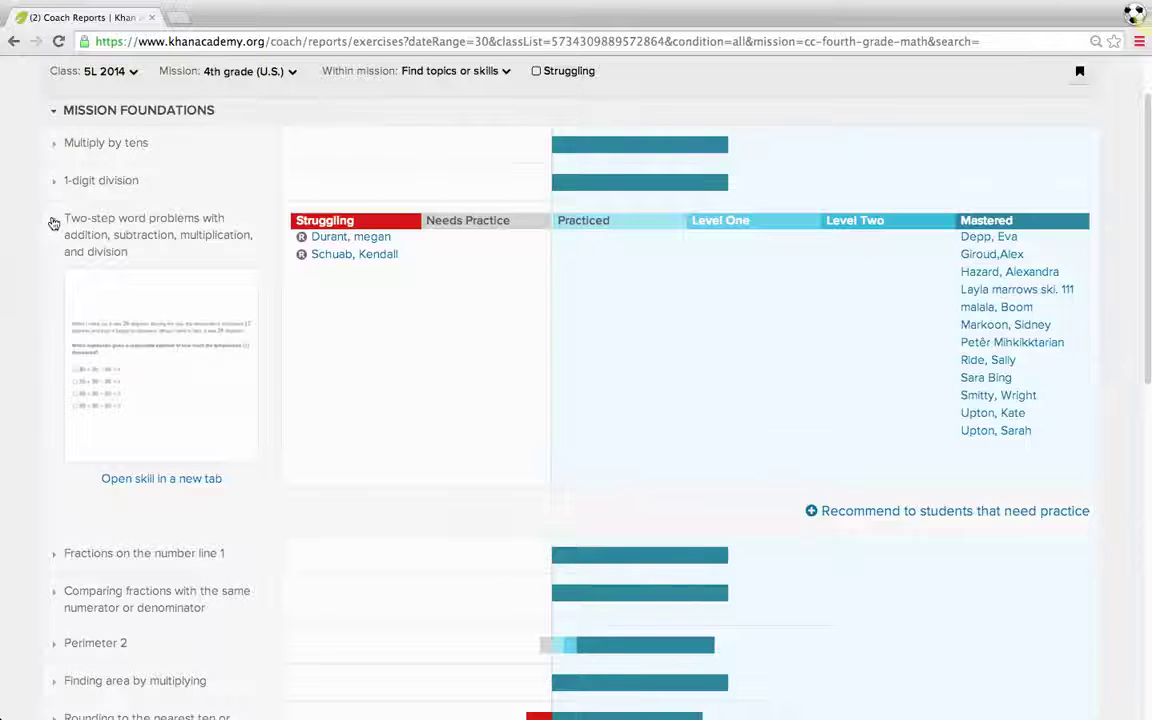
left_click(54, 223)
left_click(53, 113)
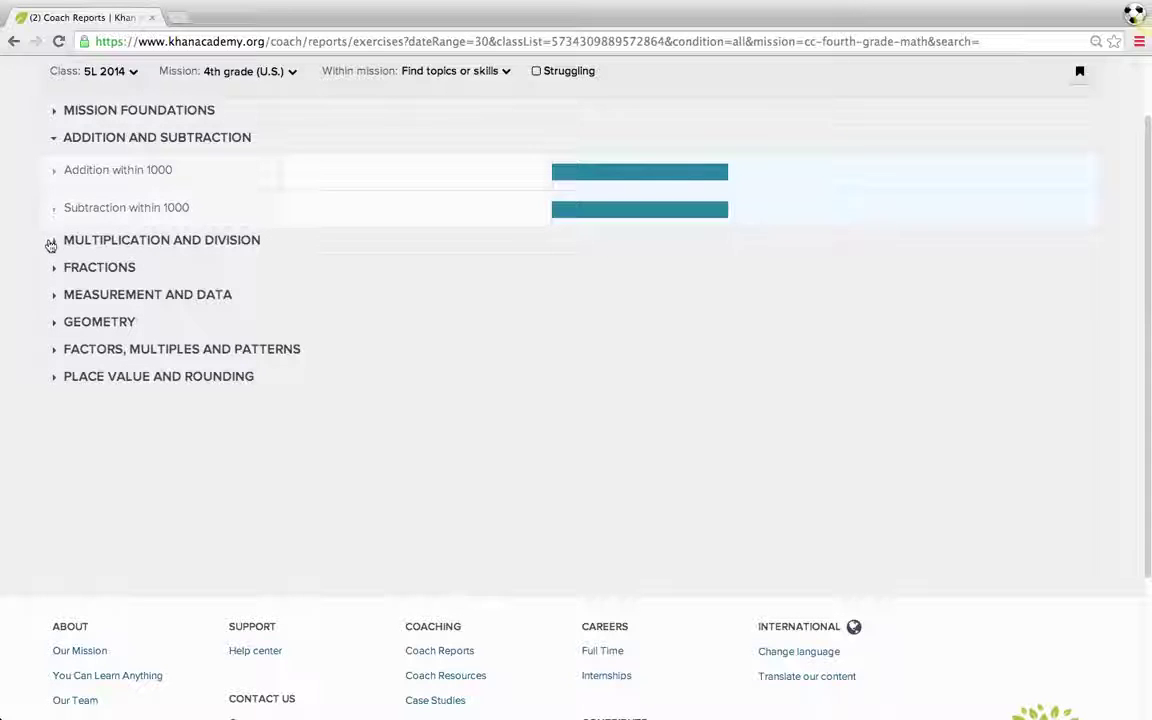
- Expand Multiplication and Division and examine the class progress bars for its skills
left_click(50, 245)
scroll(309, 332, "down", 2)
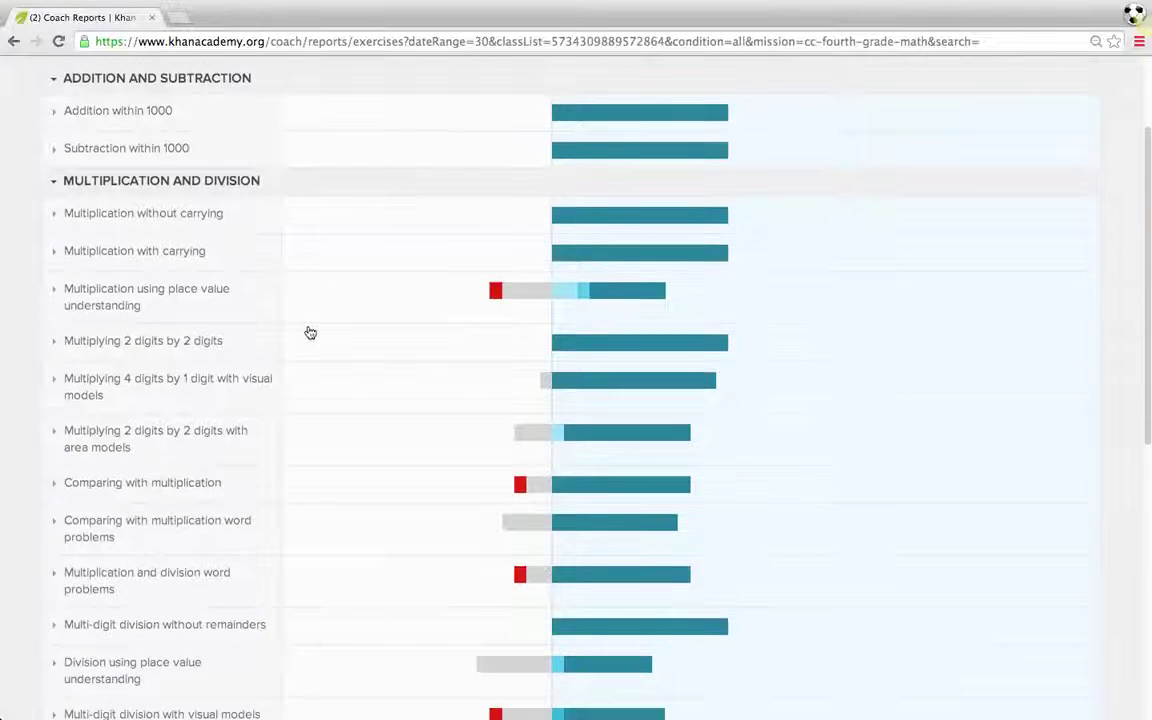
scroll(310, 332, "down", 4)
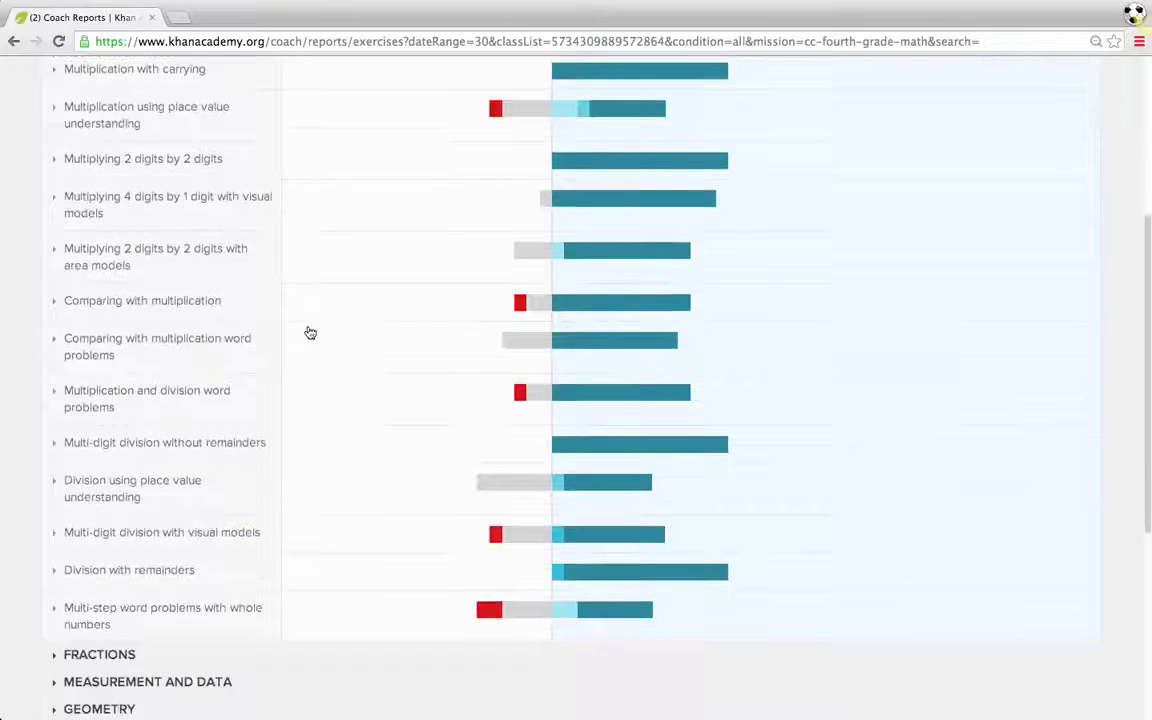
scroll(316, 332, "up", 1)
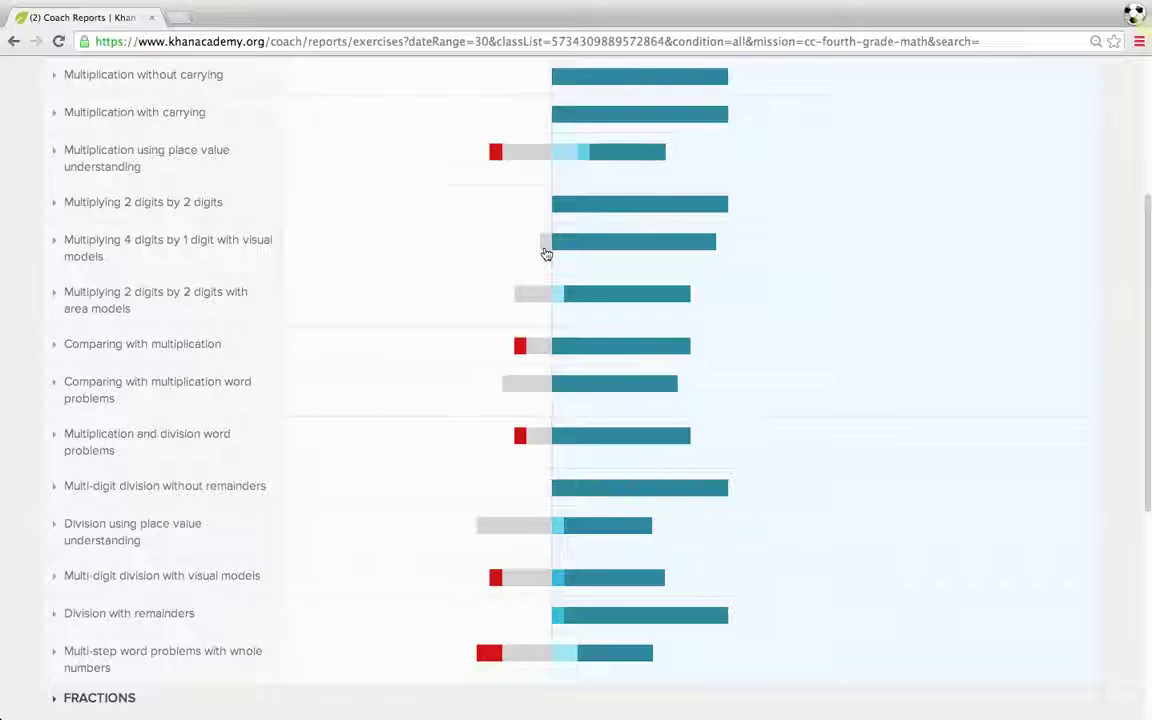
- Check which students need practice in Multiplying 4 digits by 1 digit with visual models, collapse it, and review the other multiplication and division skills
left_click(55, 246)
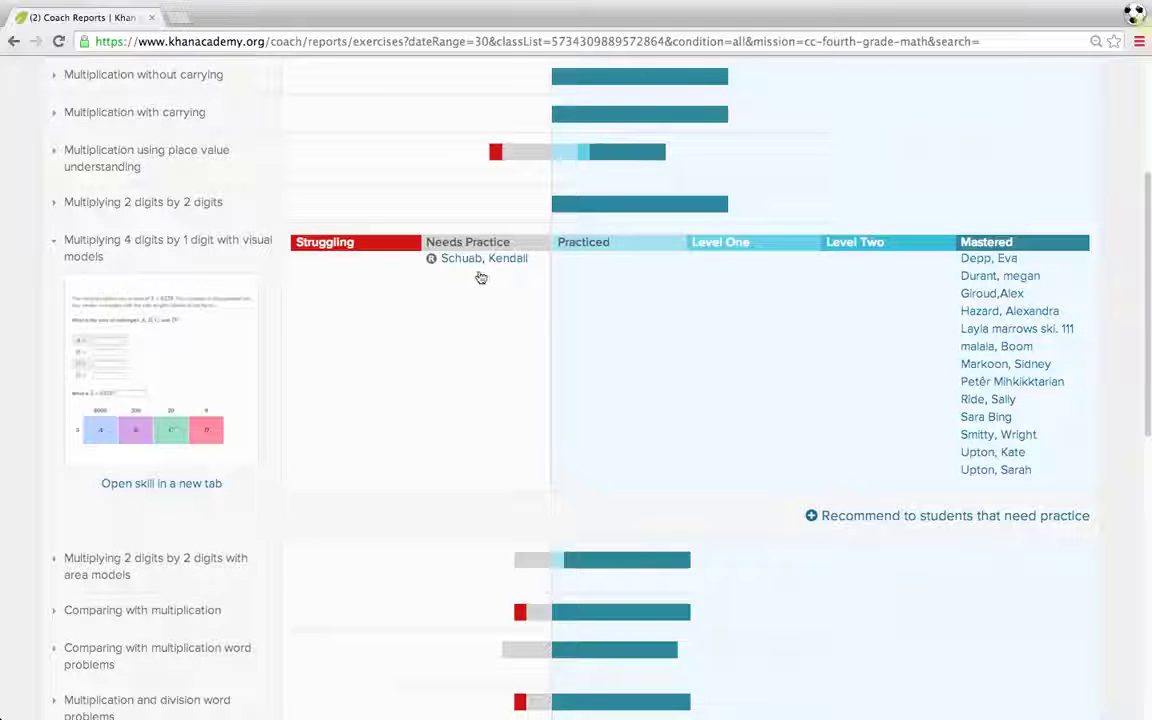
left_click(54, 243)
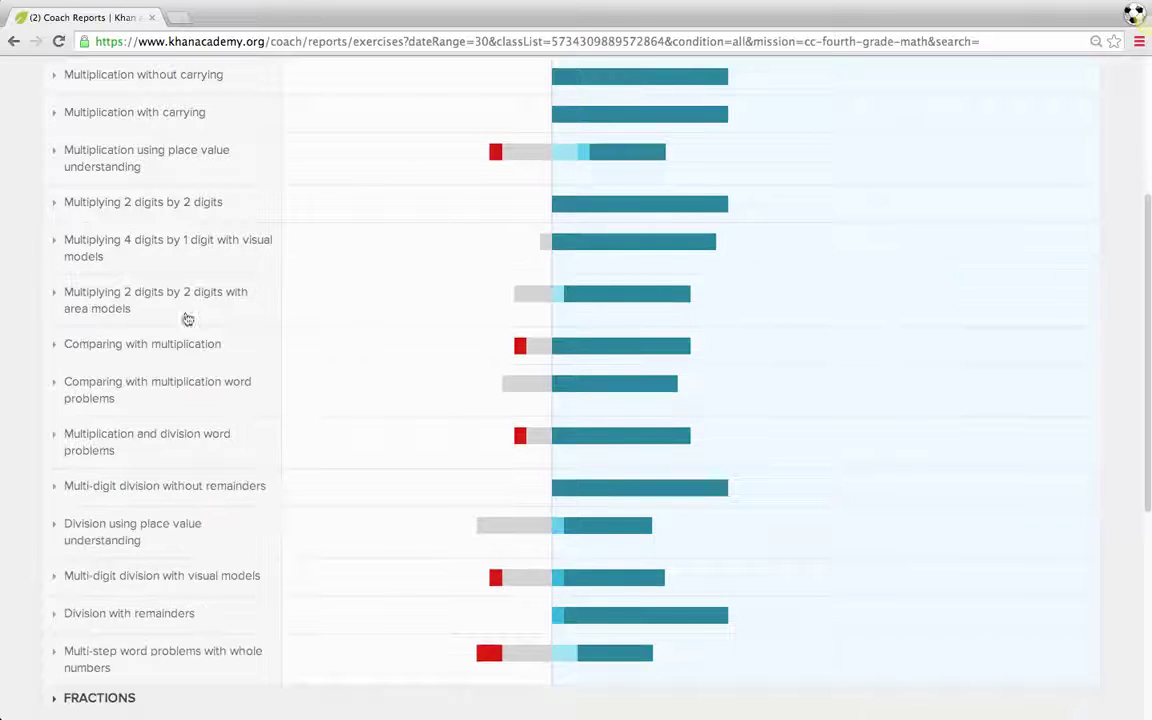
scroll(408, 409, "down", 3)
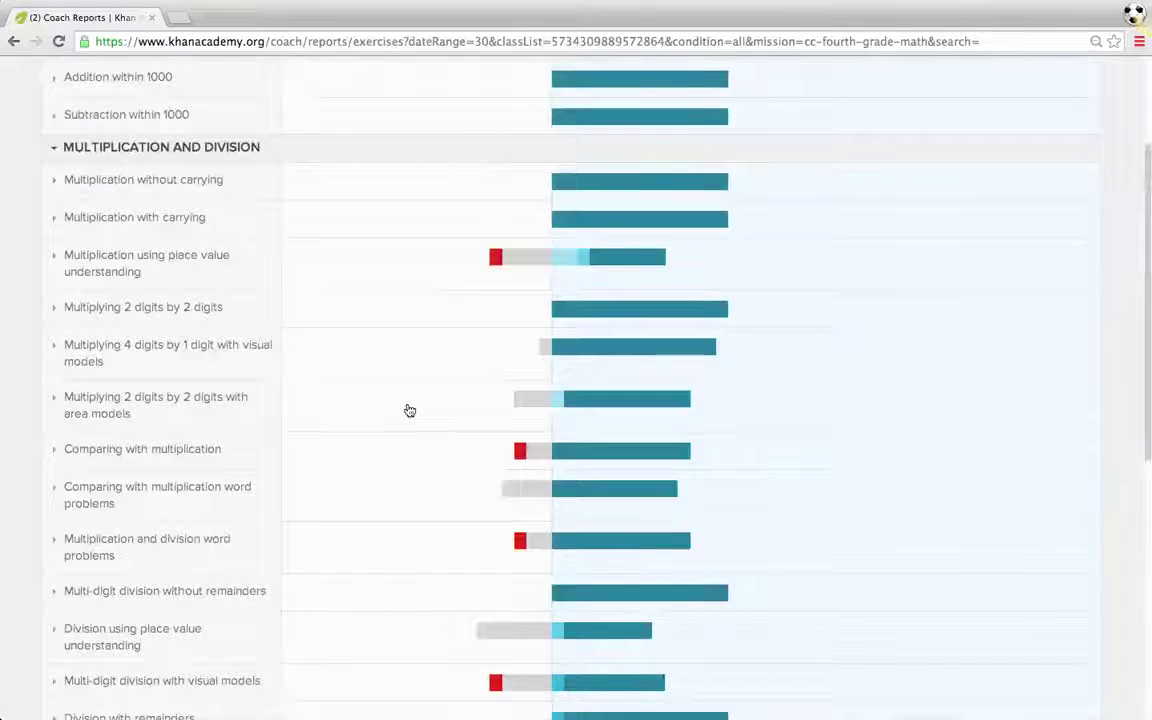
scroll(409, 410, "down", 5)
scroll(409, 410, "down", 1)
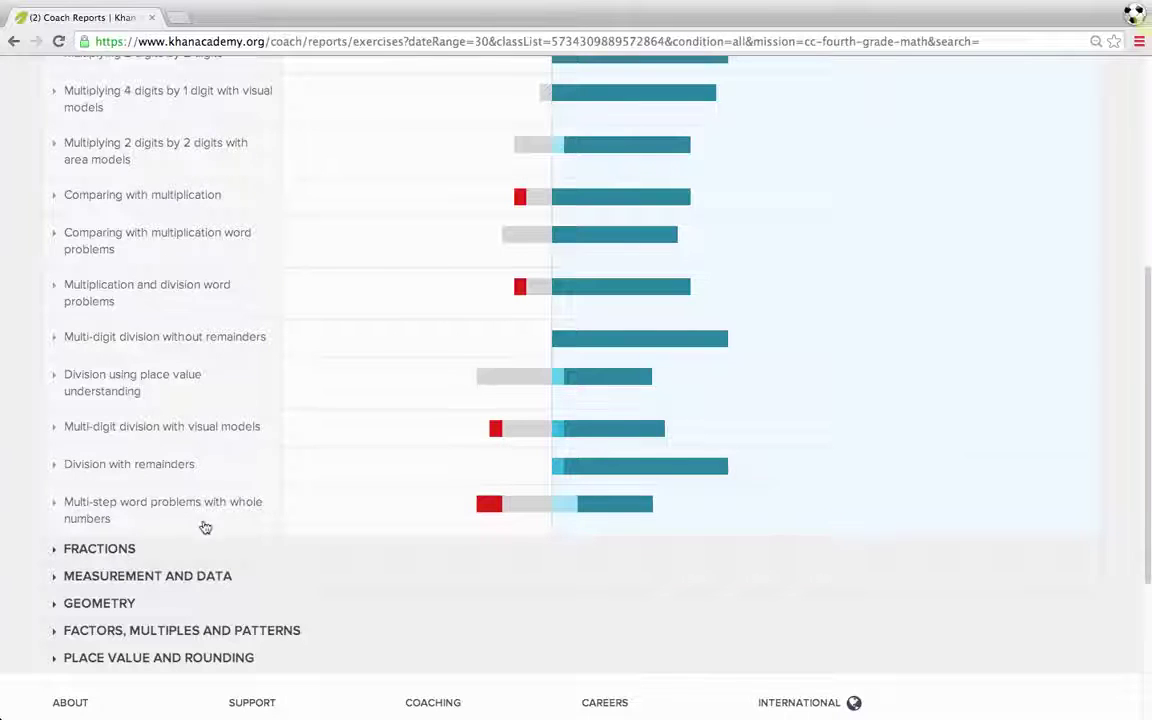
scroll(205, 527, "up", 9)
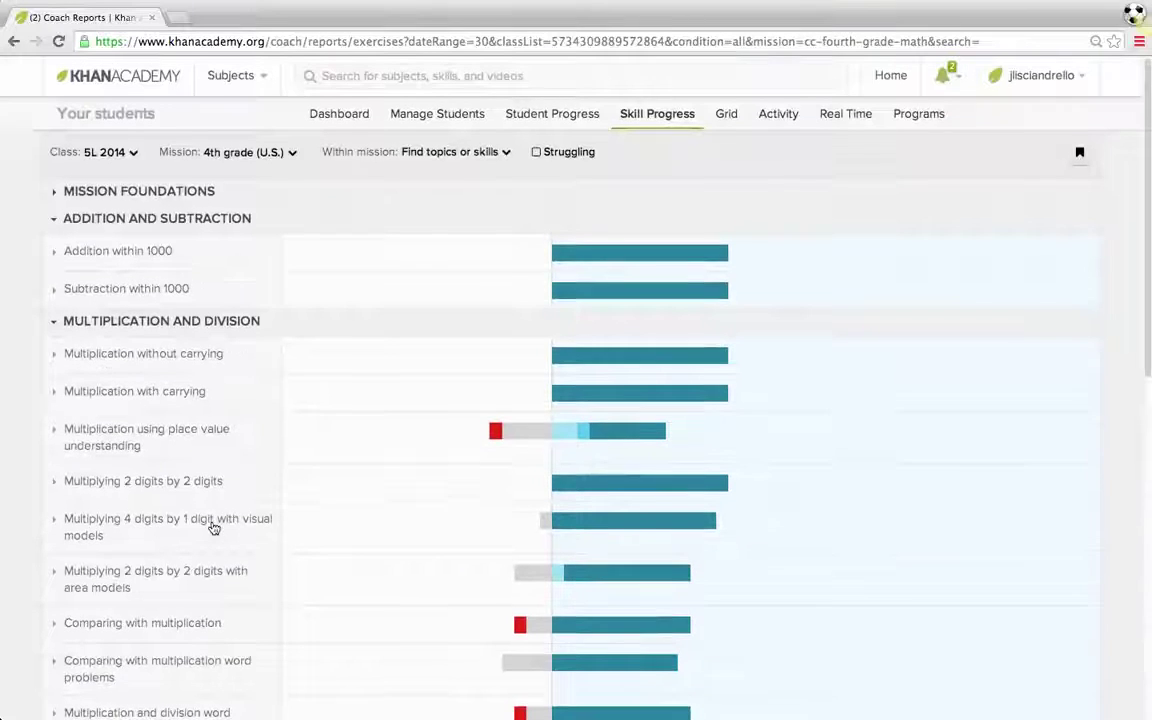
- Search the site for "multi-step word problems with whole numbers" and open the matching 4th grade exercise
left_click(512, 74)
type("multi")
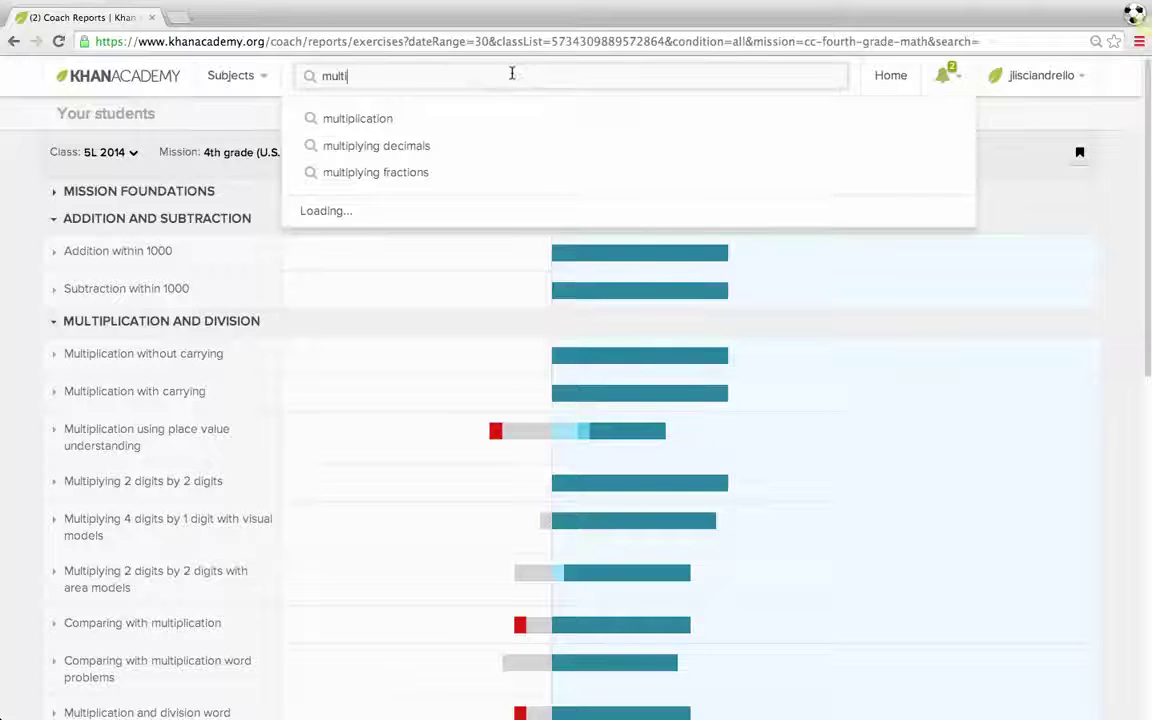
type("-step")
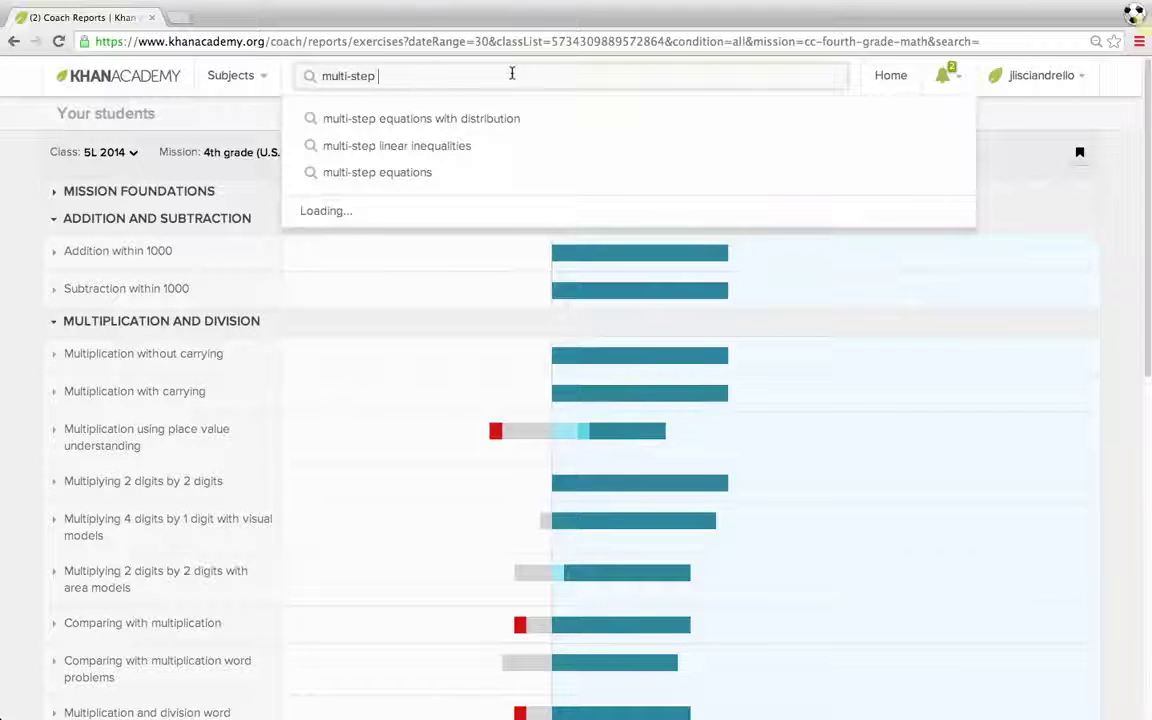
type(" word")
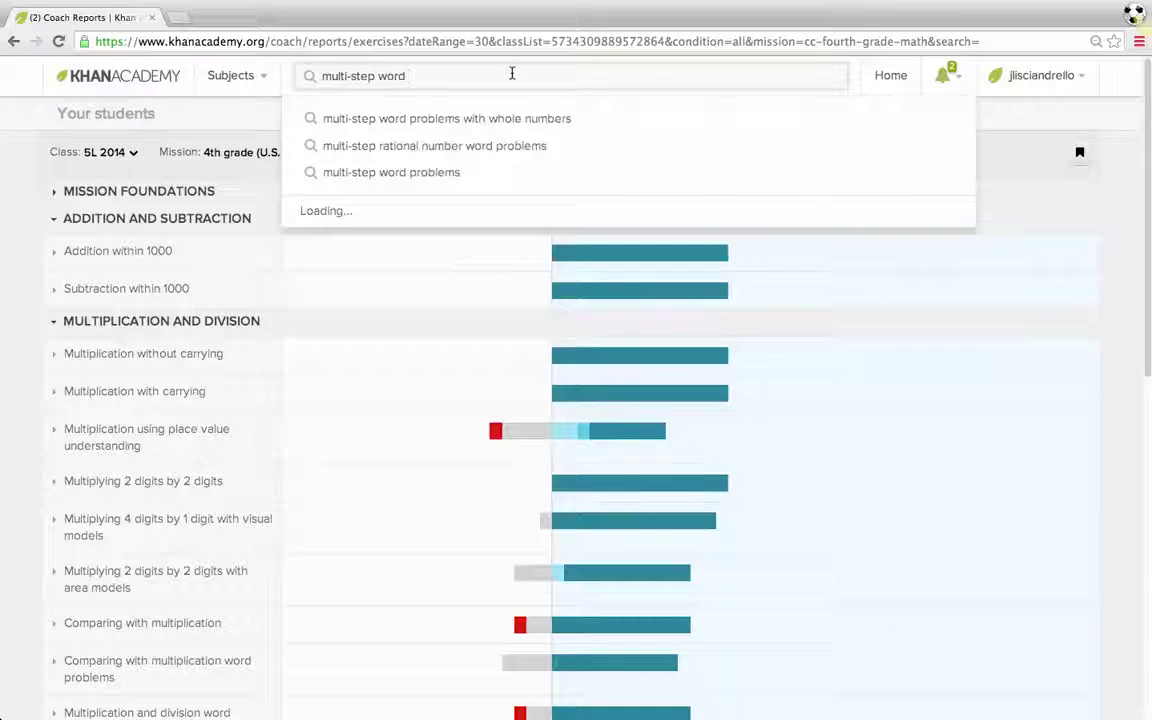
left_click(494, 118)
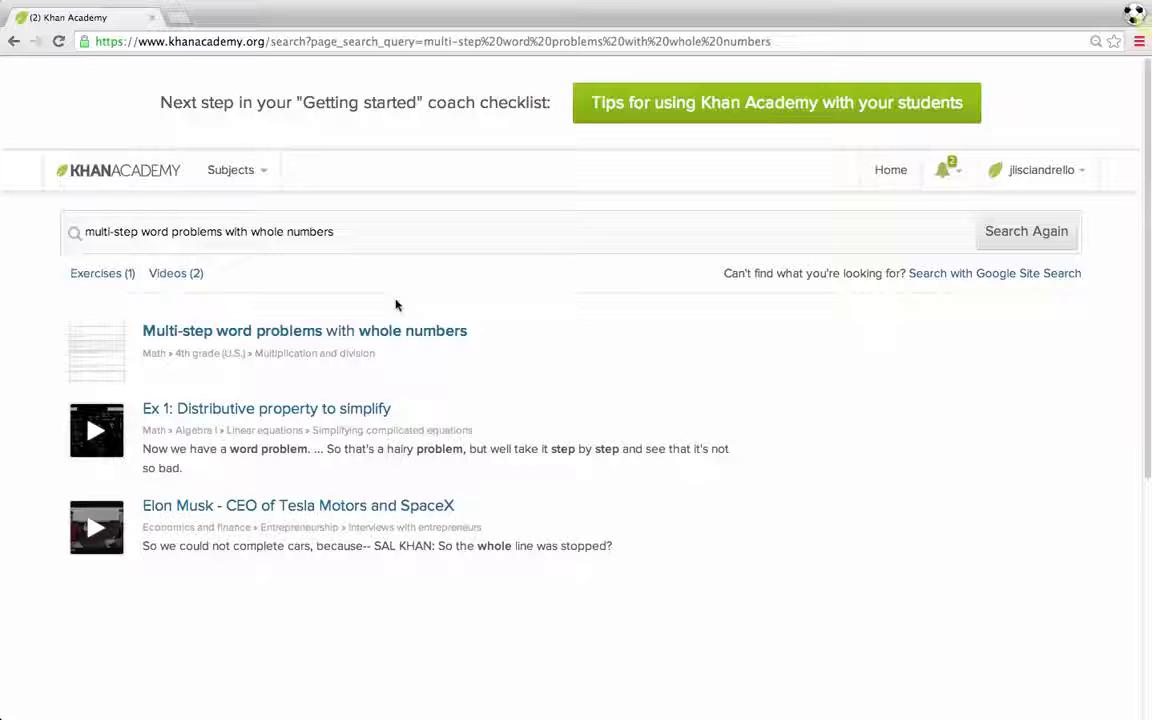
left_click(330, 332)
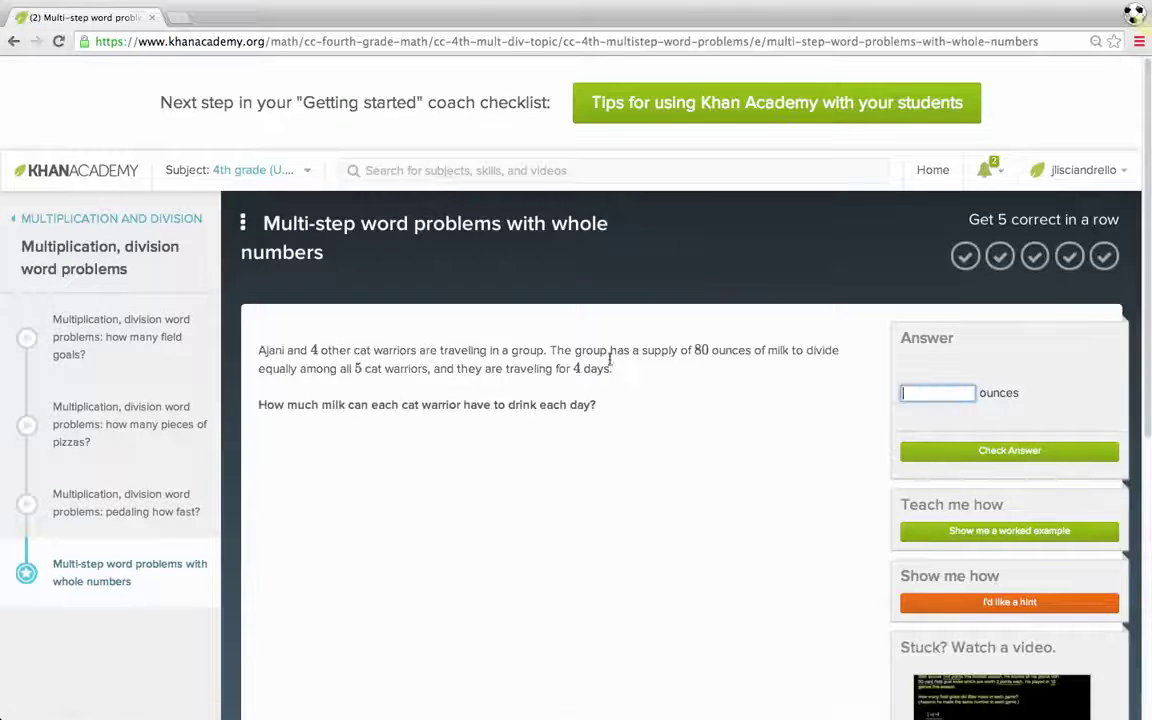
- Read the practice problem and its help options in the multi-step word problems exercise, and return to the class skill progress report
scroll(775, 452, "down", 1)
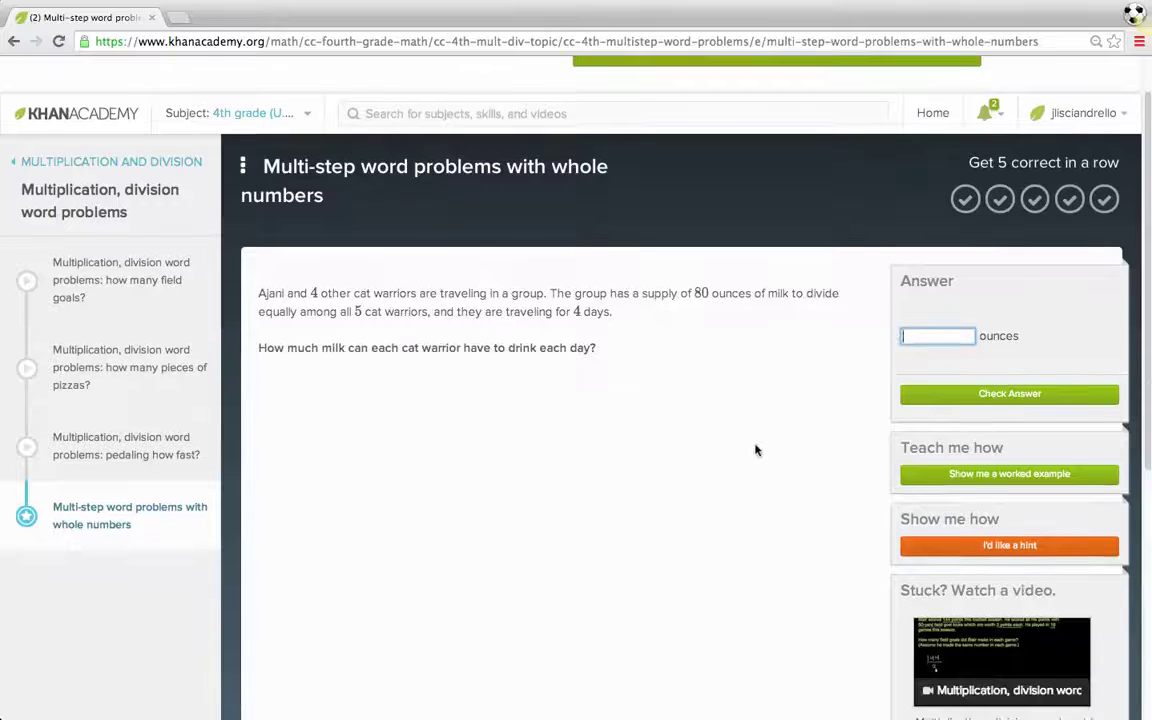
scroll(756, 450, "down", 2)
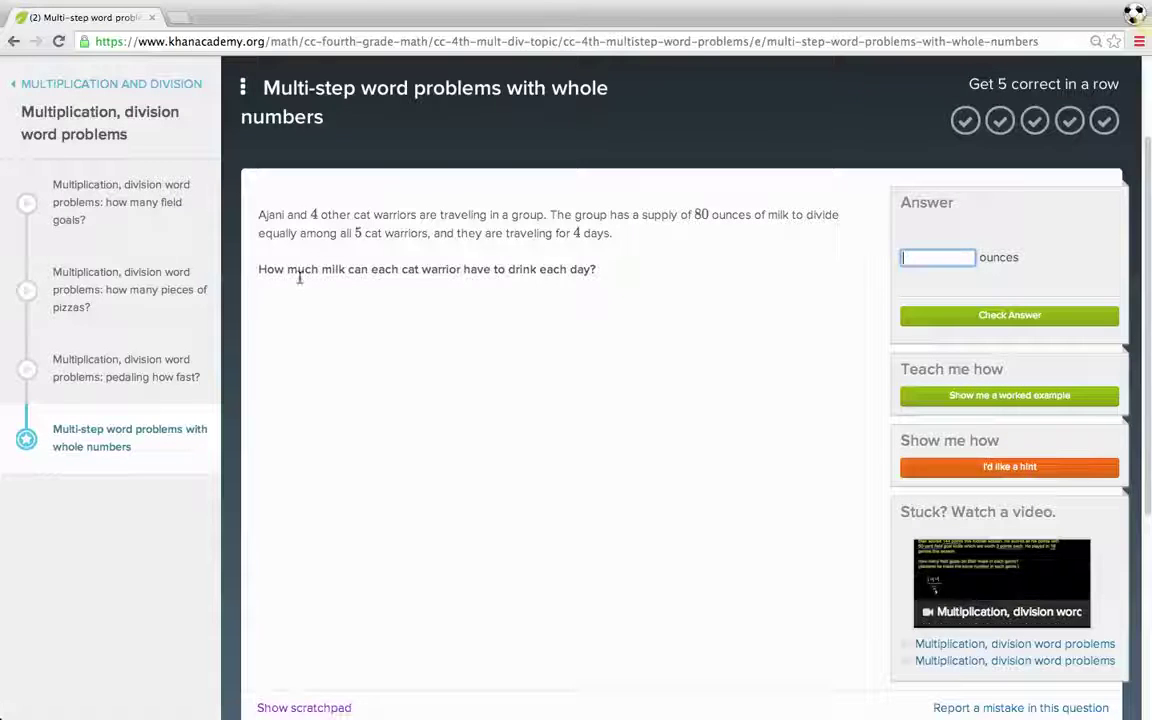
left_click(13, 42)
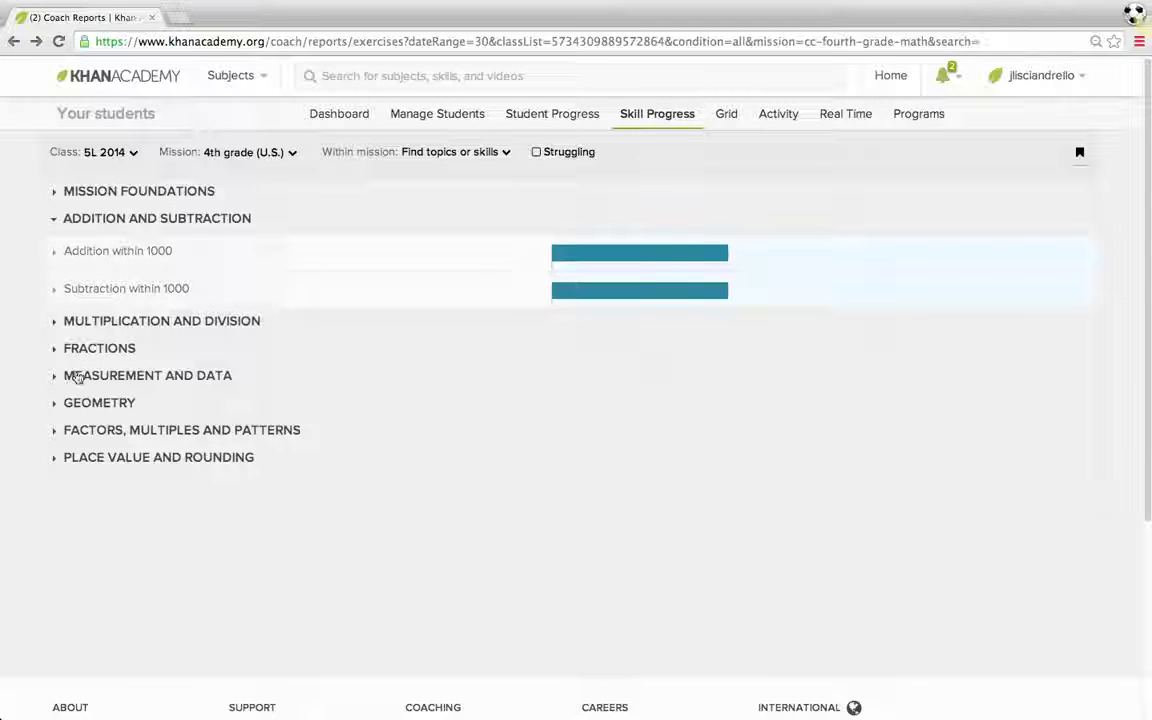
- Expand Multiplication and Division, check the students at each level of Multi-step word problems with whole numbers, and collapse that skill
left_click(60, 324)
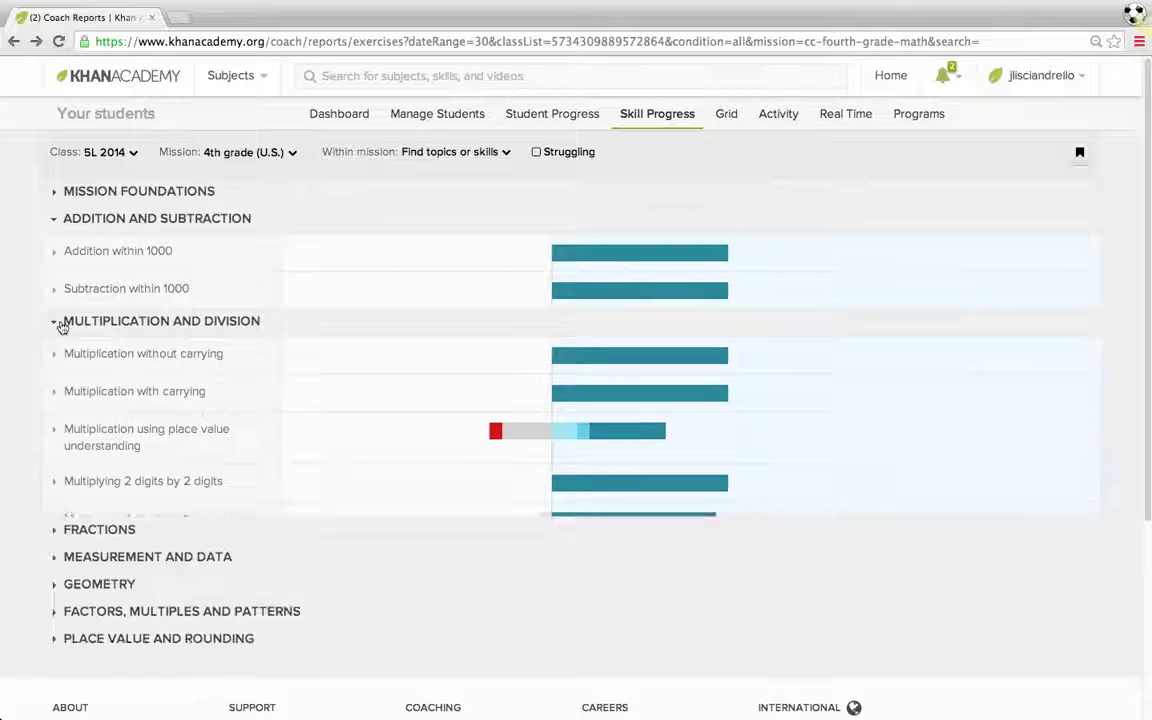
scroll(337, 445, "down", 2)
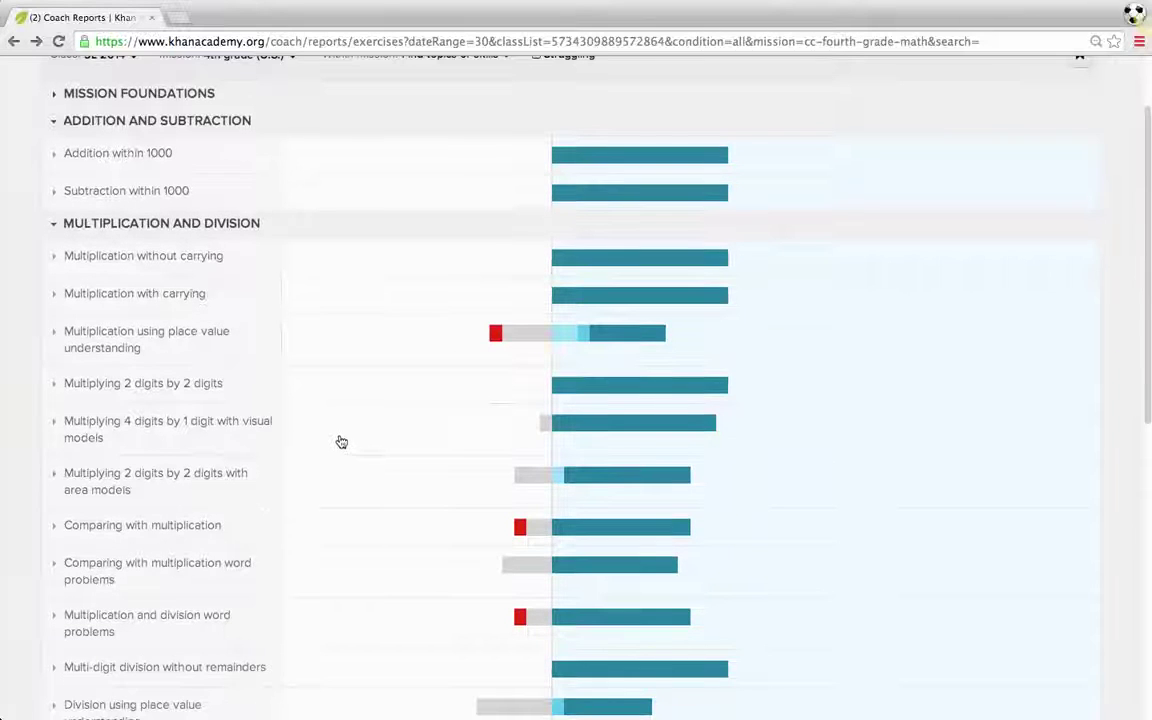
scroll(341, 442, "down", 4)
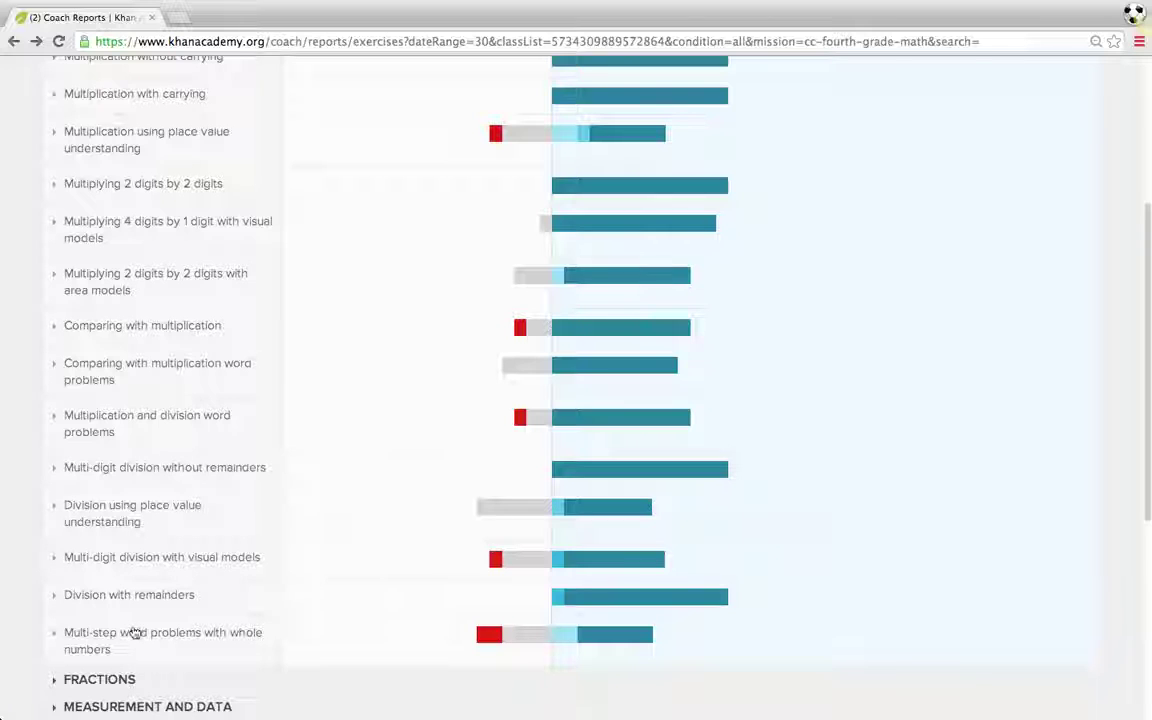
left_click(57, 638)
scroll(576, 688, "down", 3)
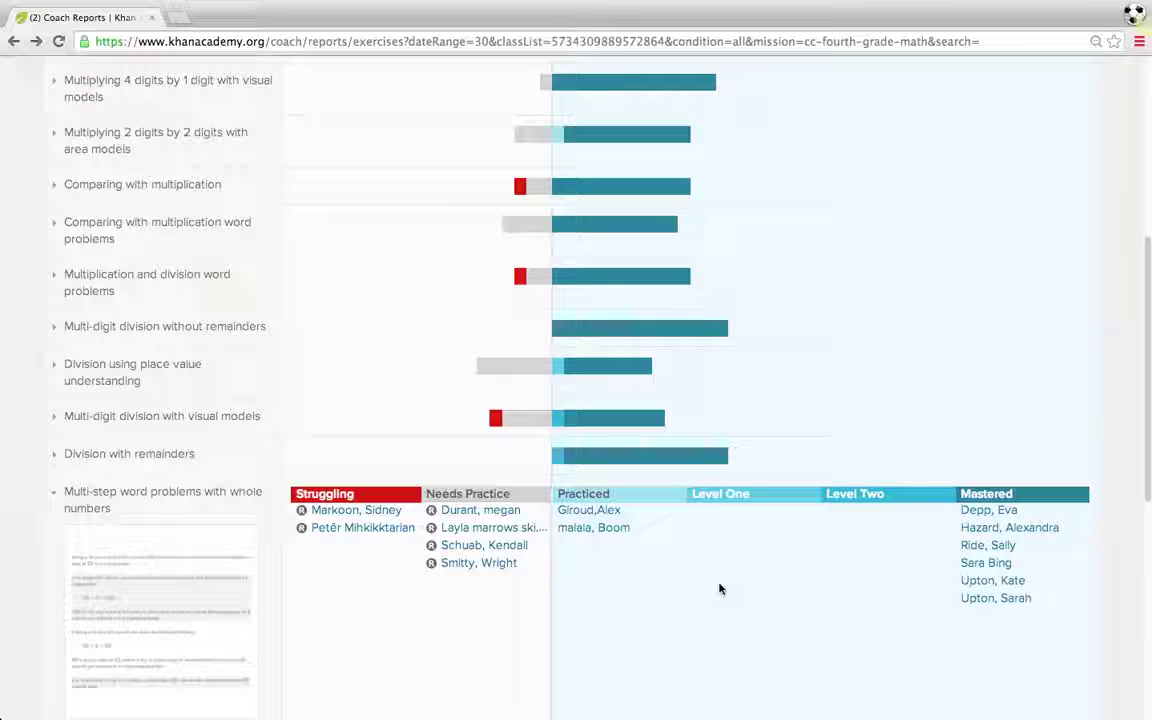
left_click(57, 495)
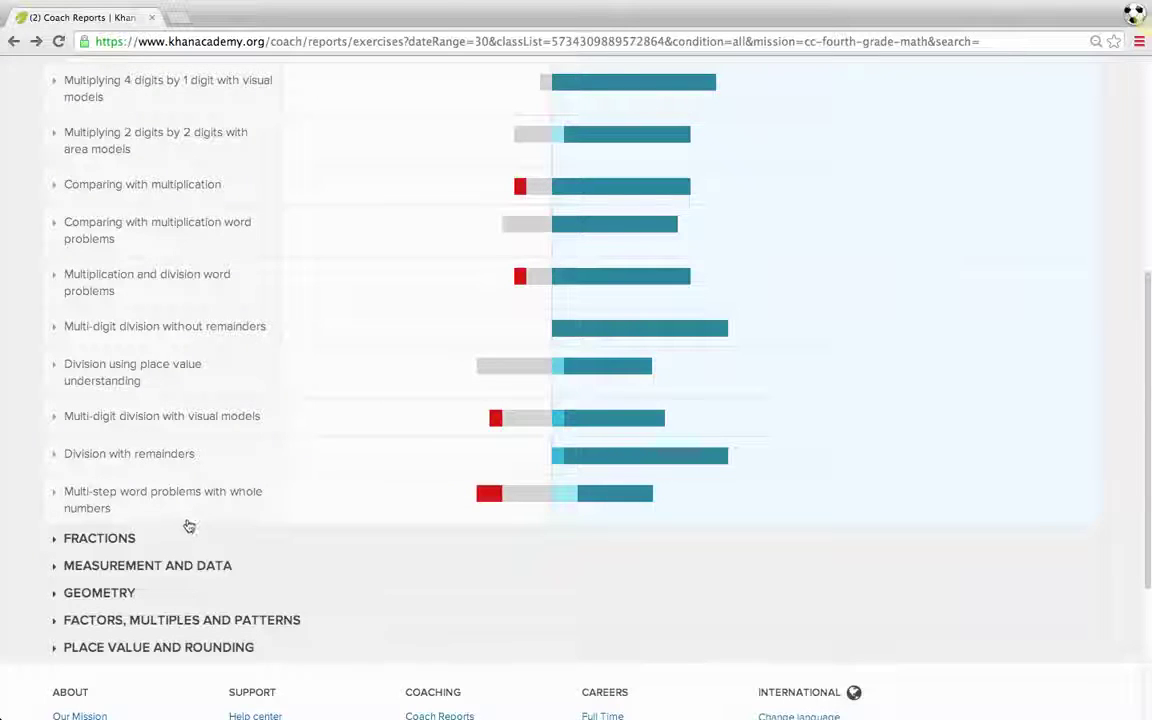
scroll(354, 546, "up", 5)
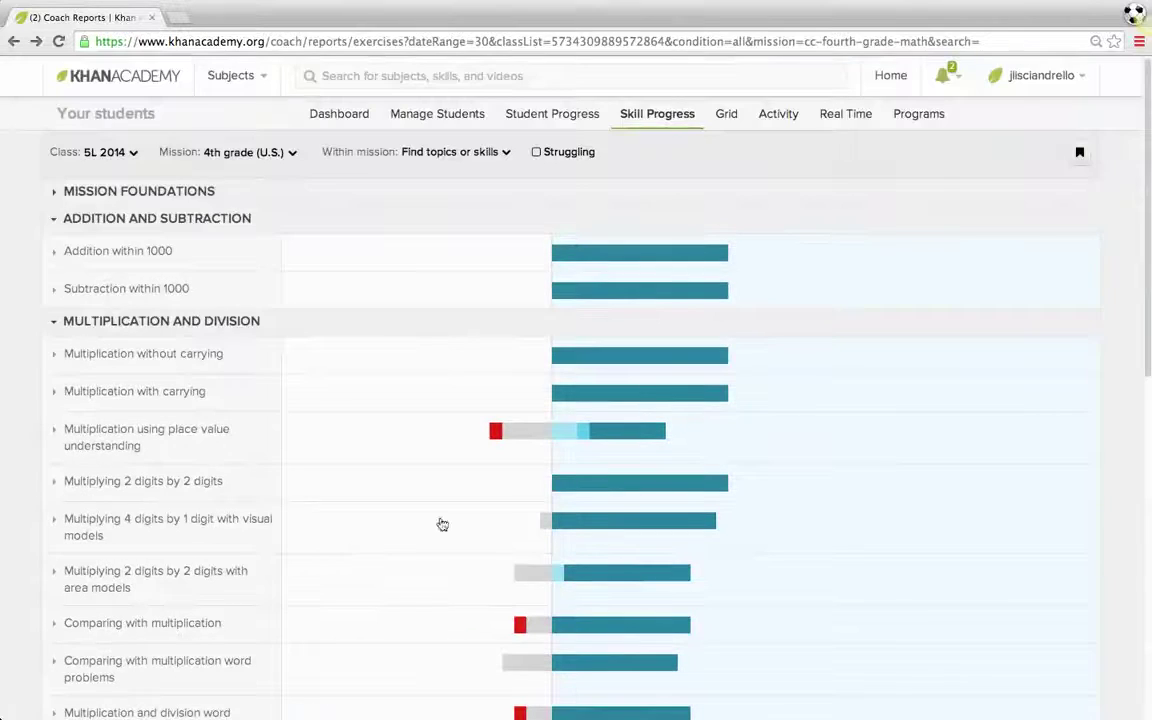
- Open the Grid report for class 5L 2014, reload it, and examine the students' status in the first addition, multiplication and division skills
left_click(726, 114)
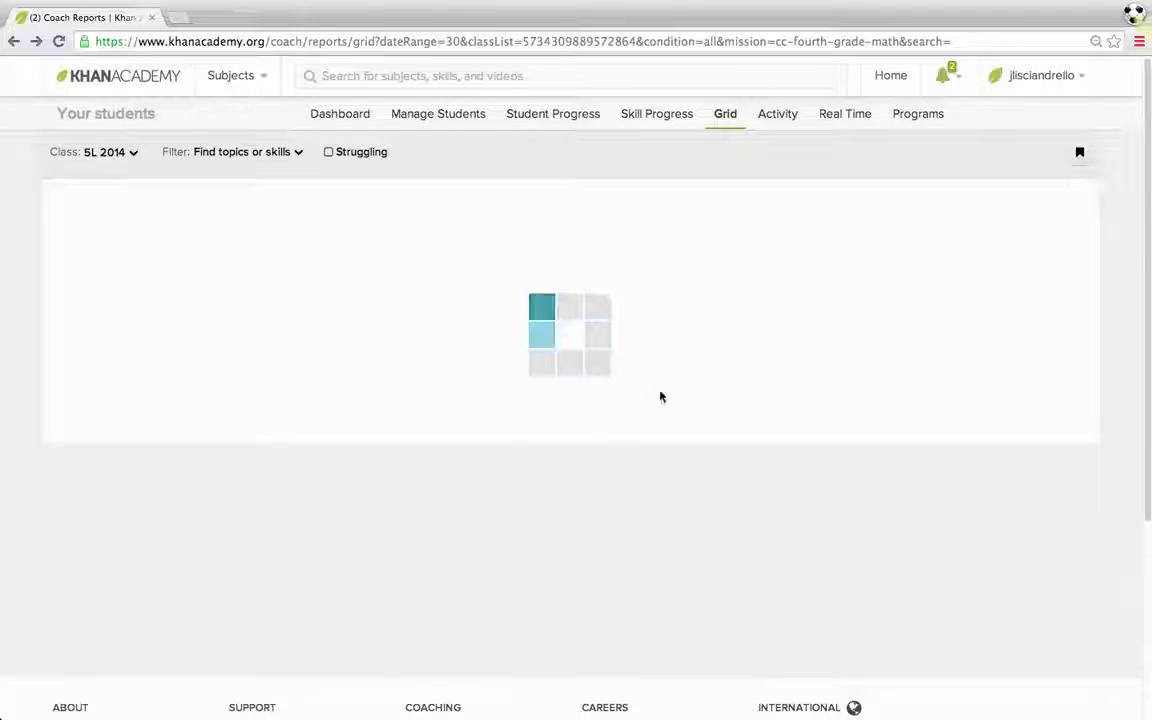
left_click(59, 42)
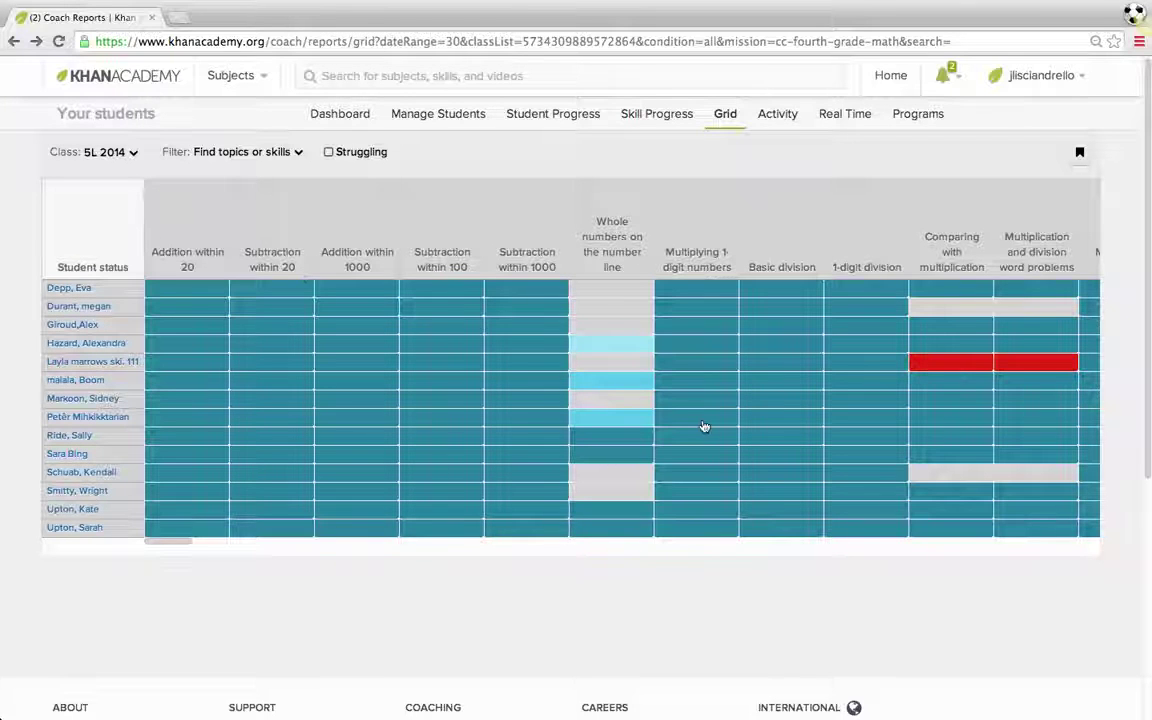
scroll(704, 427, "right", 10)
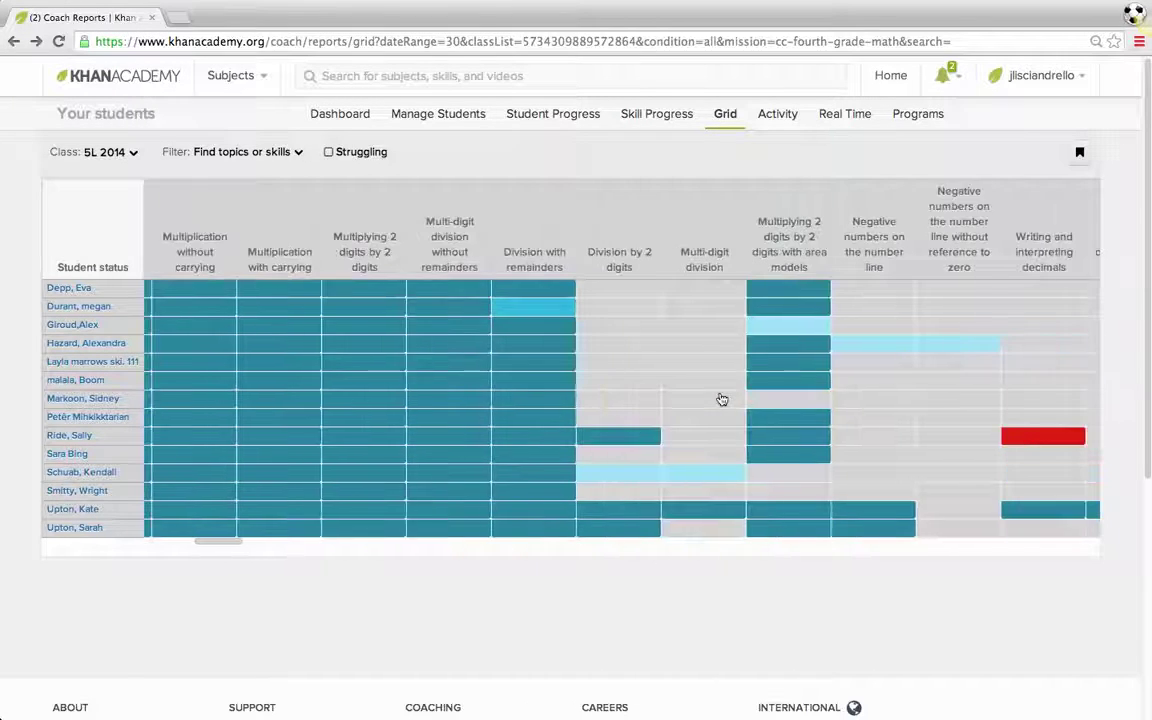
scroll(721, 399, "right", 5)
scroll(721, 399, "left", 13)
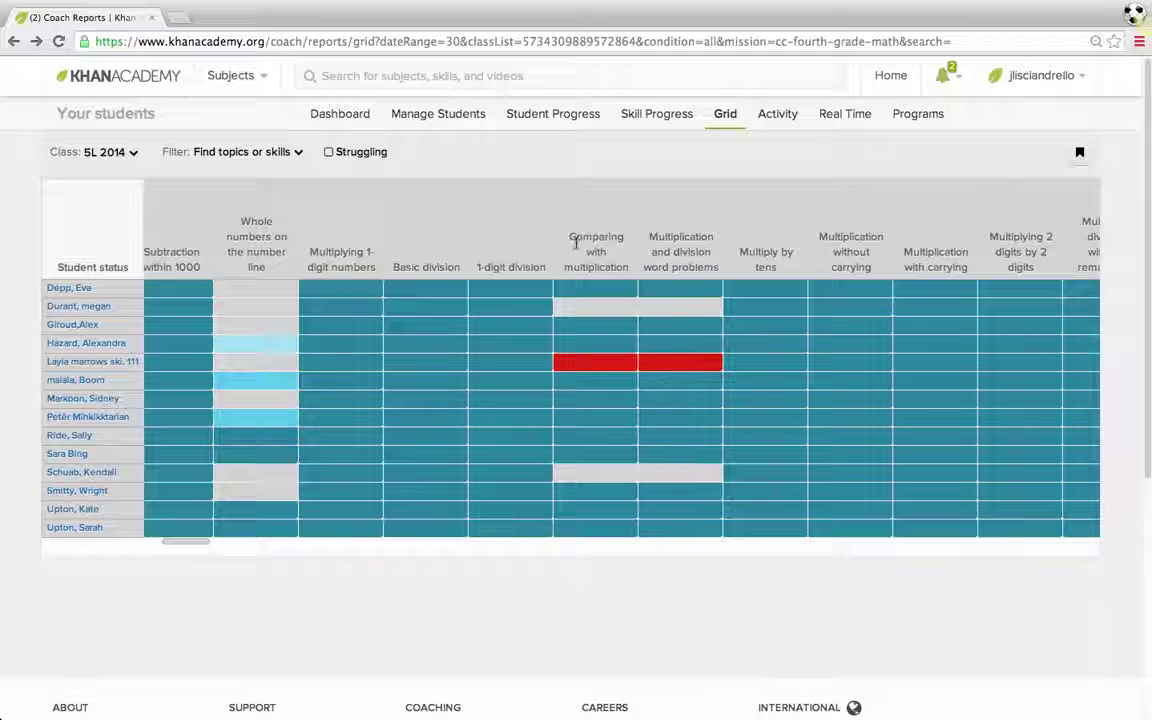
- Examine the grid from the multiplication and decimal skills through to the fraction and mixed number skills for students who are struggling
scroll(760, 395, "right", 10)
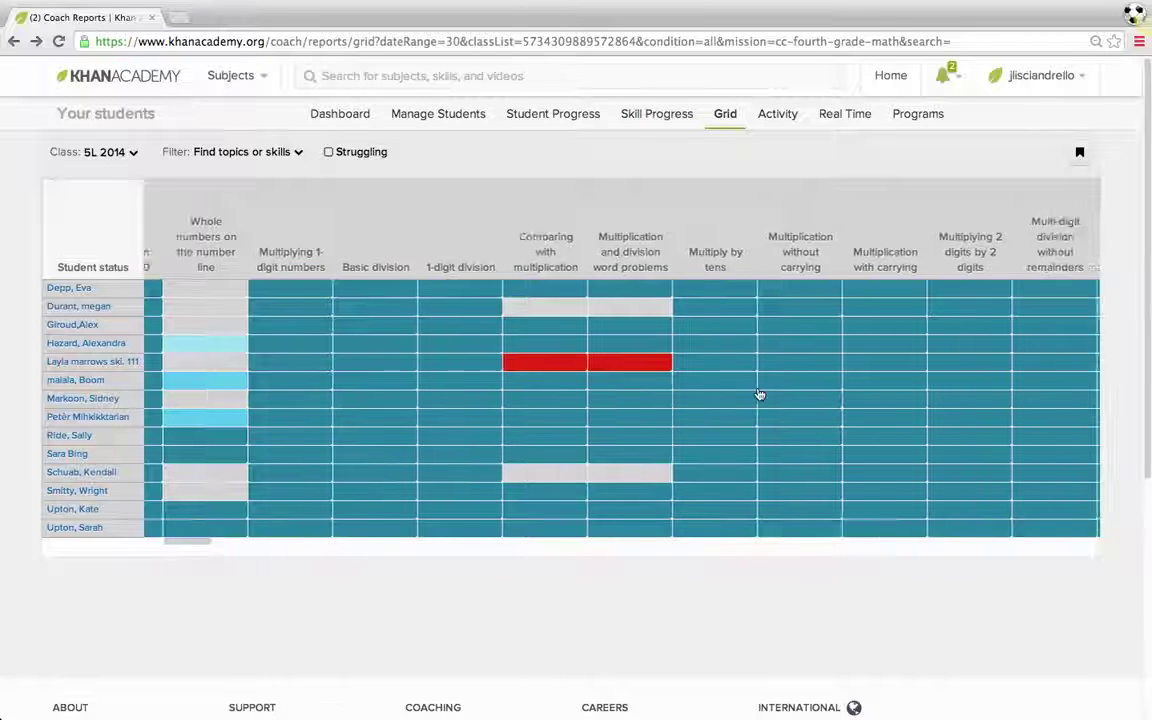
scroll(760, 396, "right", 10)
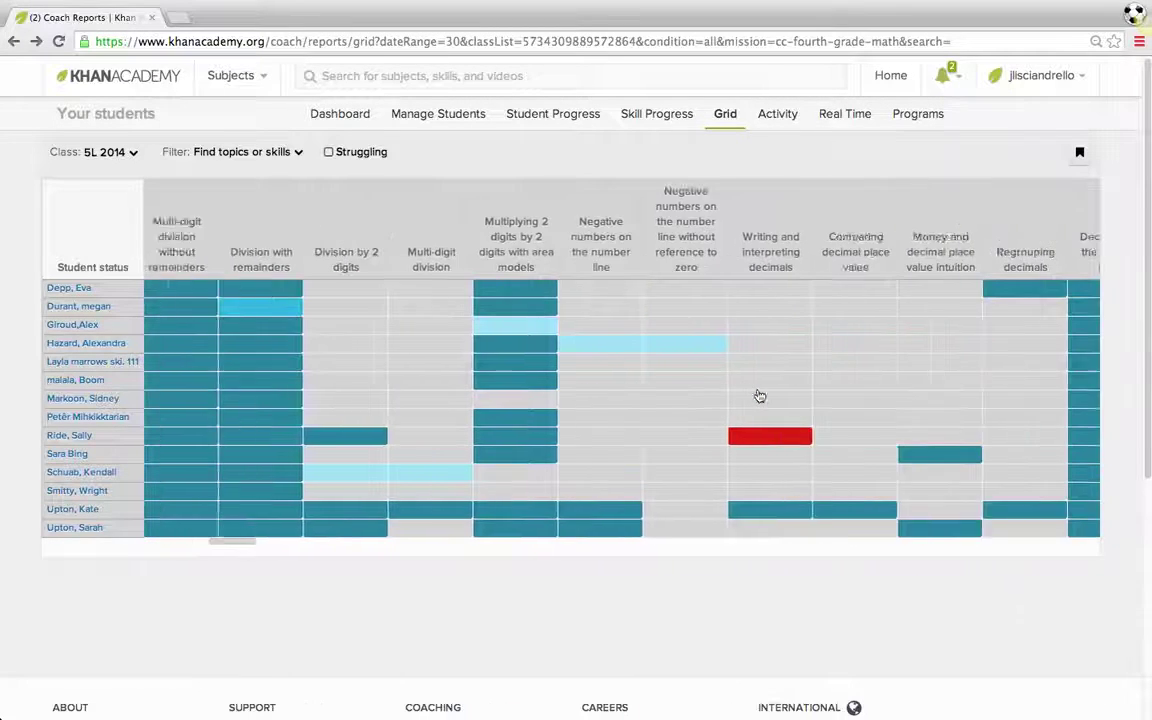
scroll(760, 396, "right", 10)
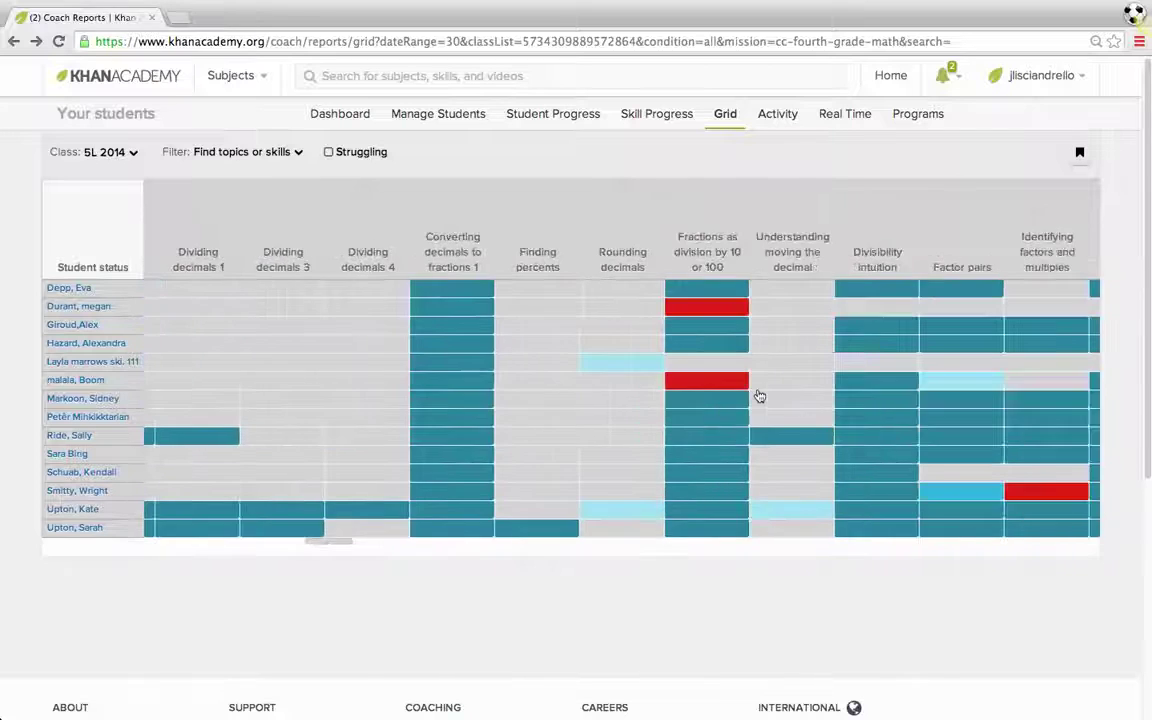
scroll(760, 396, "right", 10)
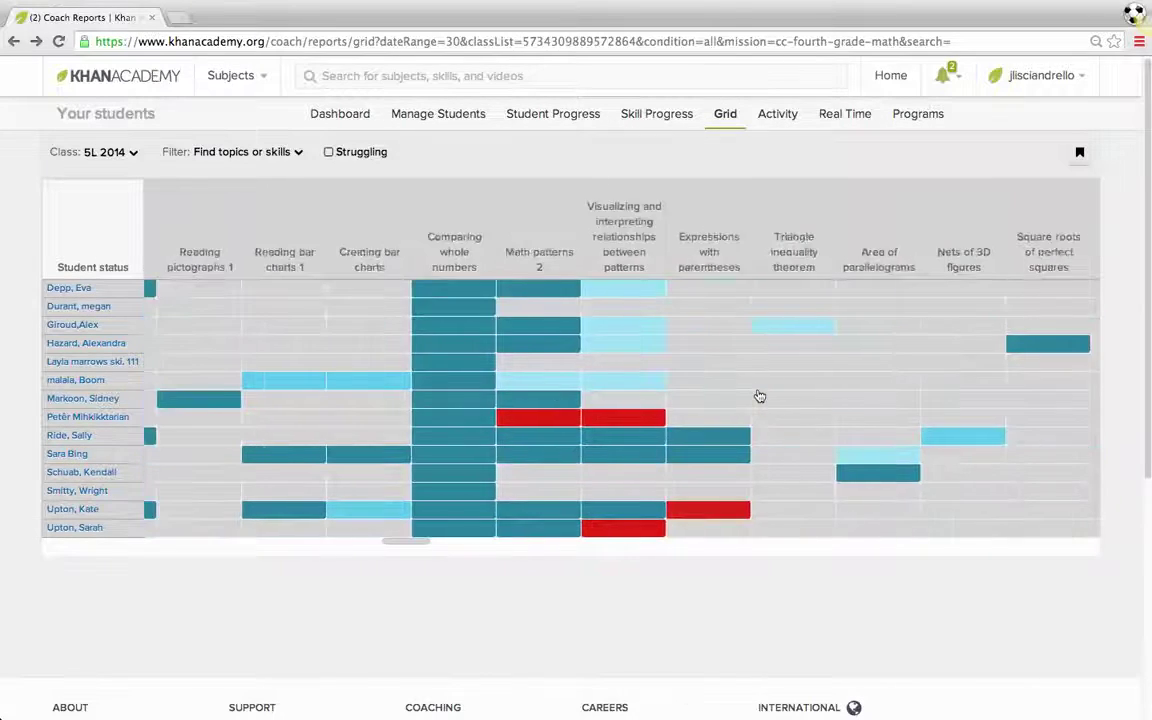
scroll(760, 396, "right", 10)
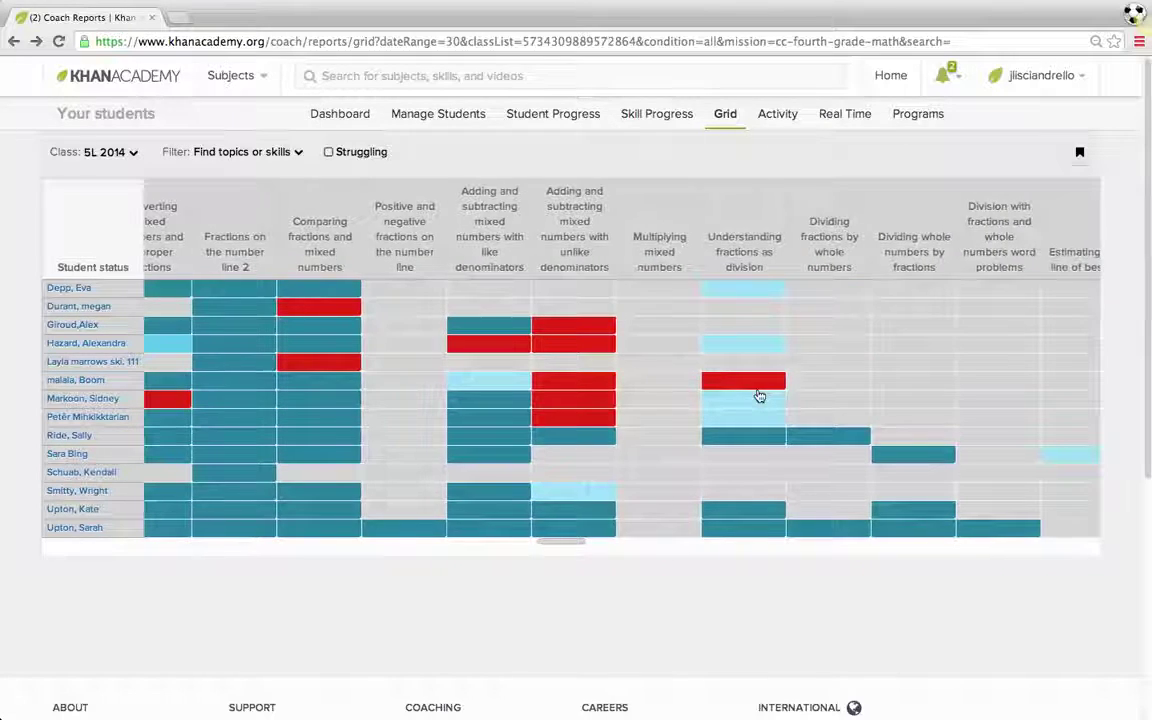
scroll(760, 396, "left", 3)
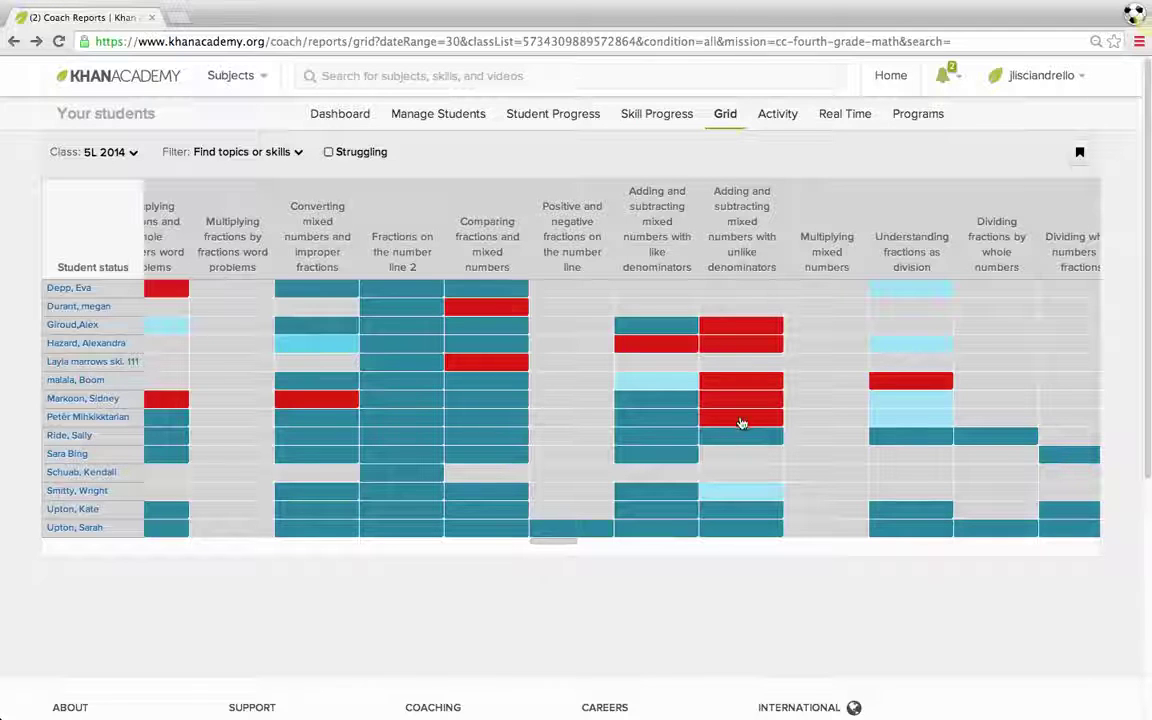
- Examine the remaining grid skills, including angles, multi-step word problems and rounding, through to Time word problems
scroll(735, 418, "right", 15)
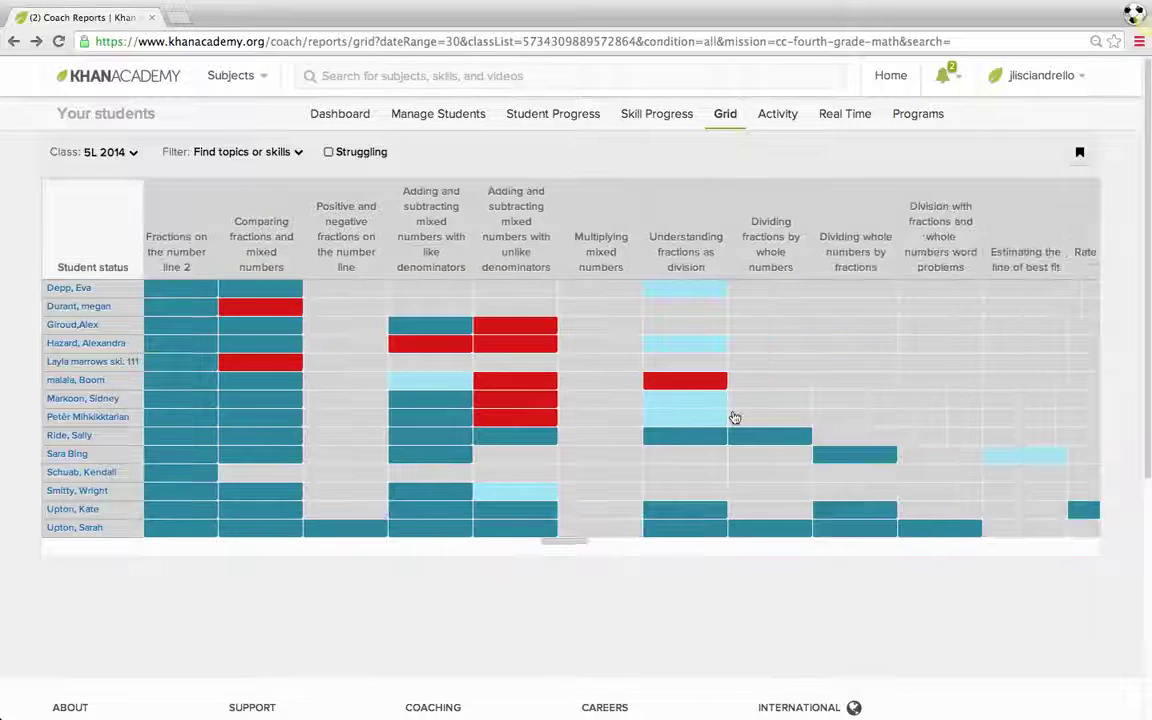
scroll(735, 418, "right", 10)
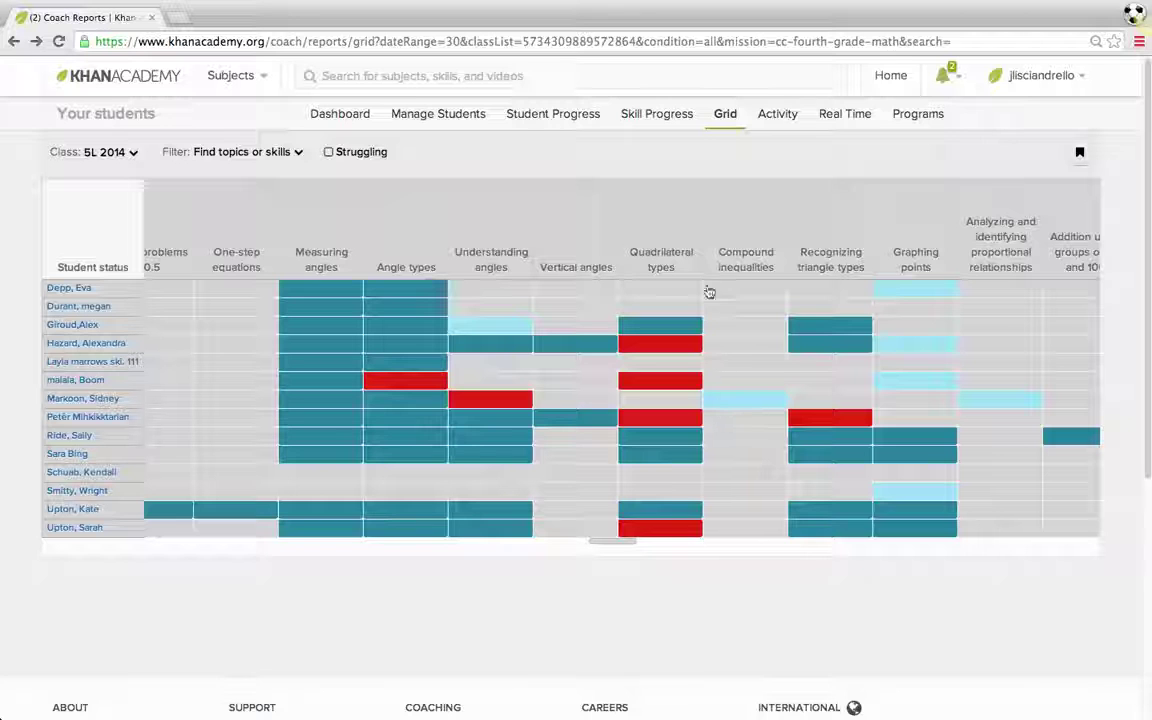
scroll(746, 404, "right", 20)
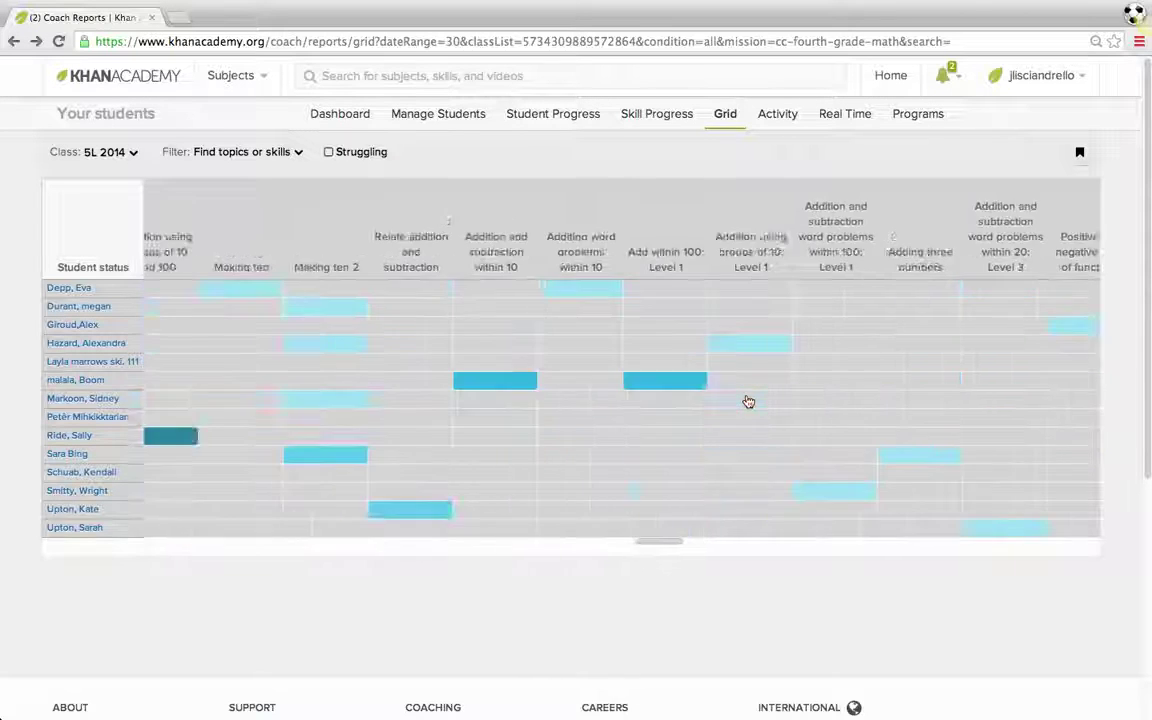
scroll(748, 402, "right", 20)
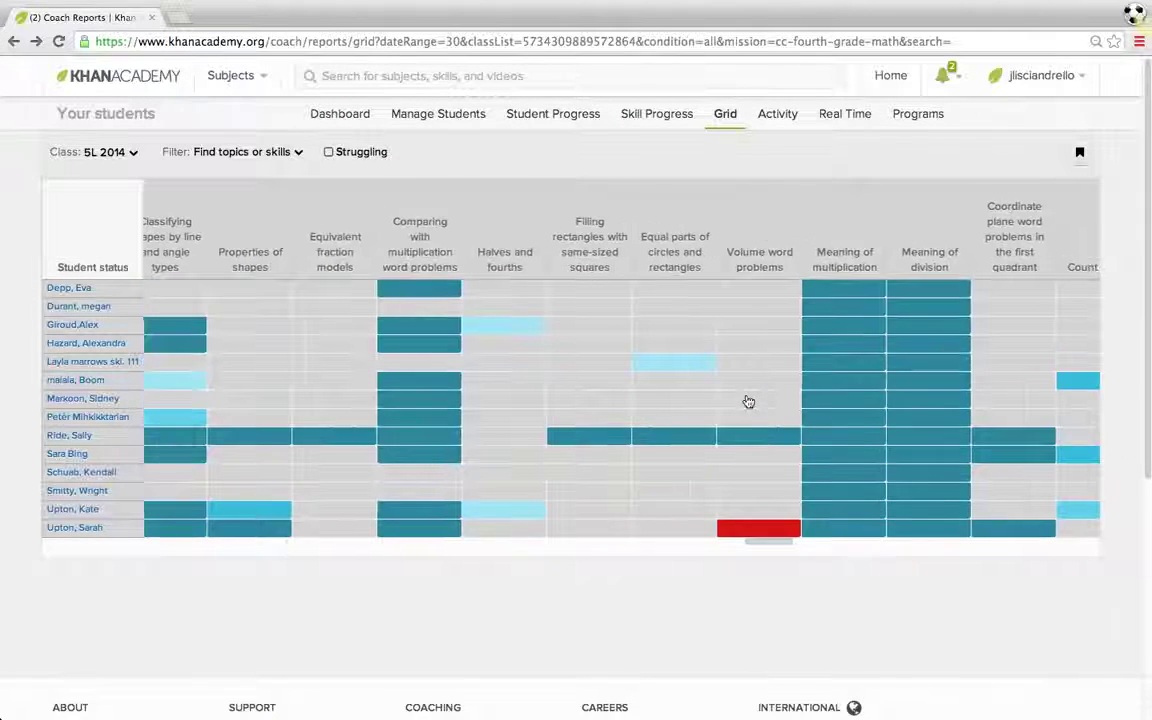
scroll(748, 402, "right", 20)
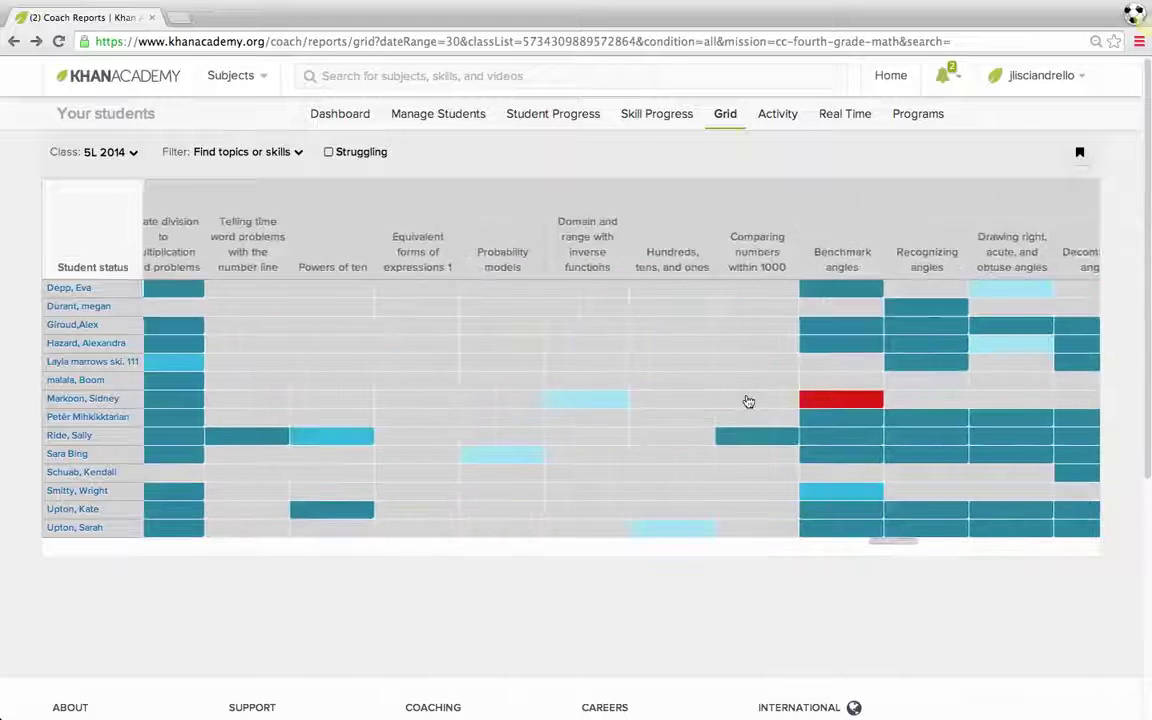
scroll(748, 402, "right", 20)
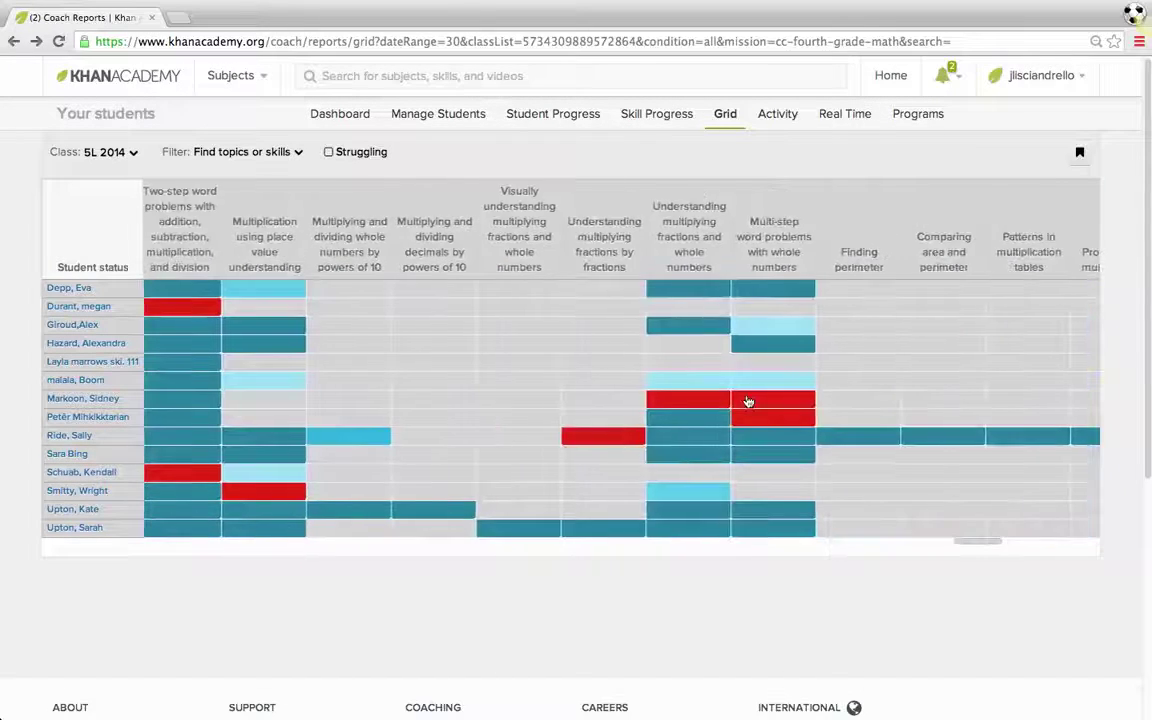
scroll(748, 402, "right", 8)
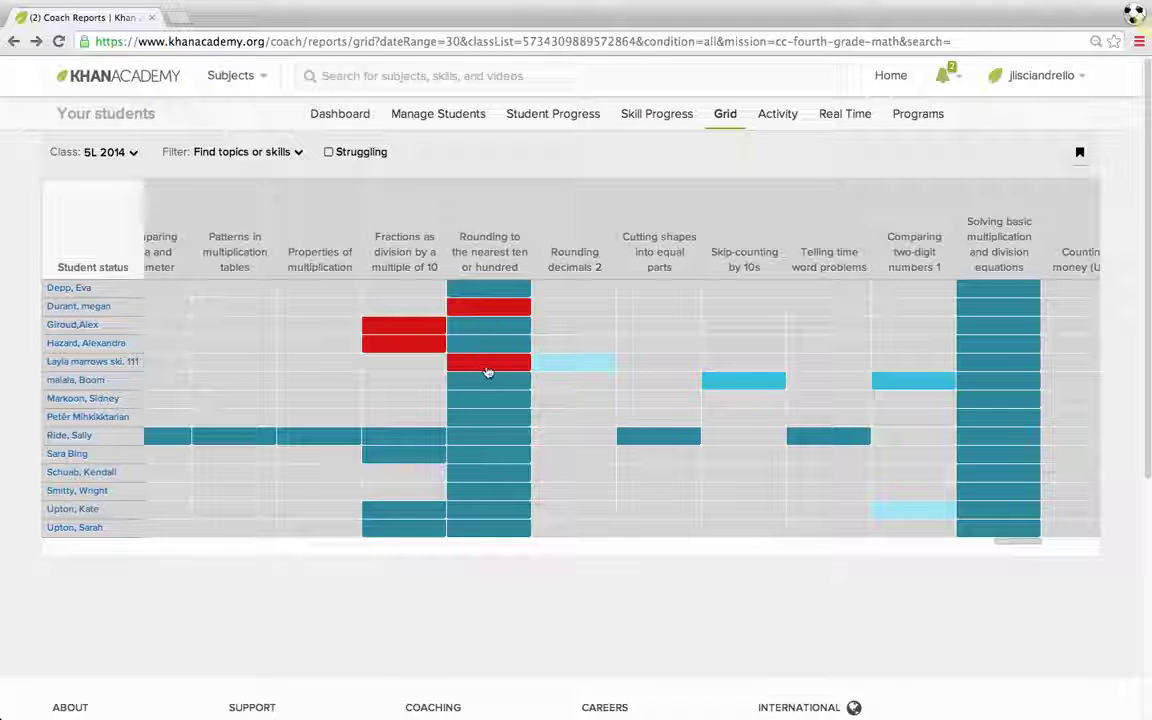
scroll(605, 421, "right", 10)
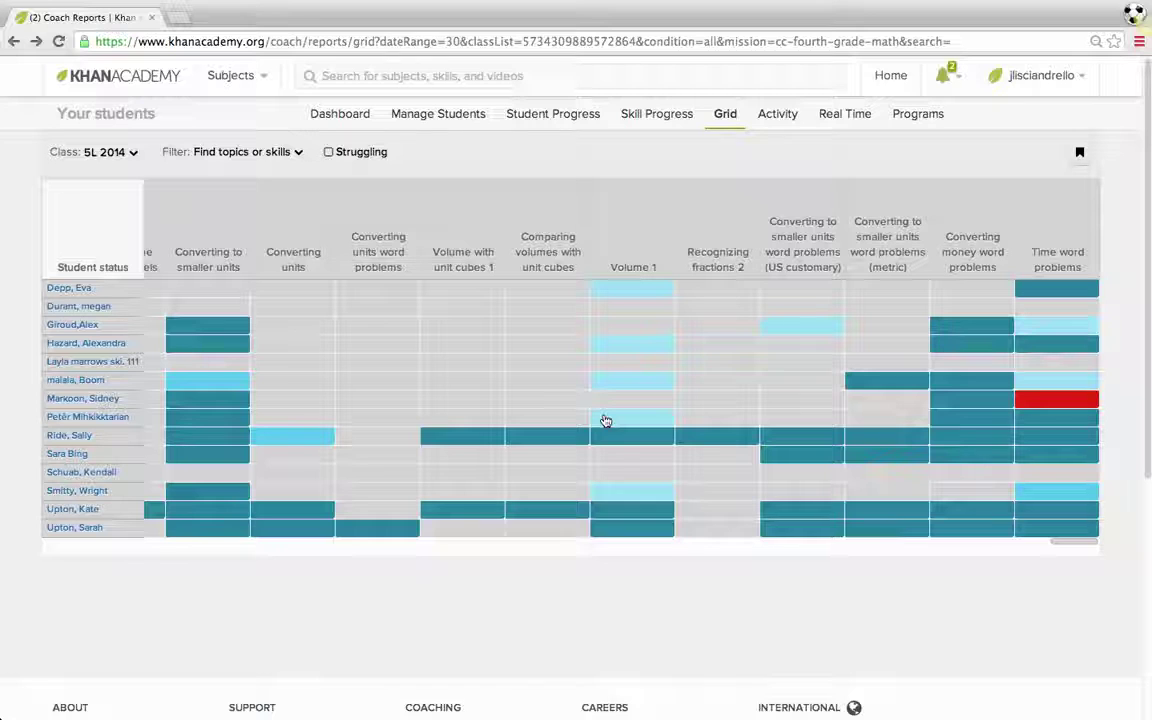
- Go back through the grid to recheck the angle, perimeter, and mixed number skills for struggling students
scroll(605, 420, "left", 15)
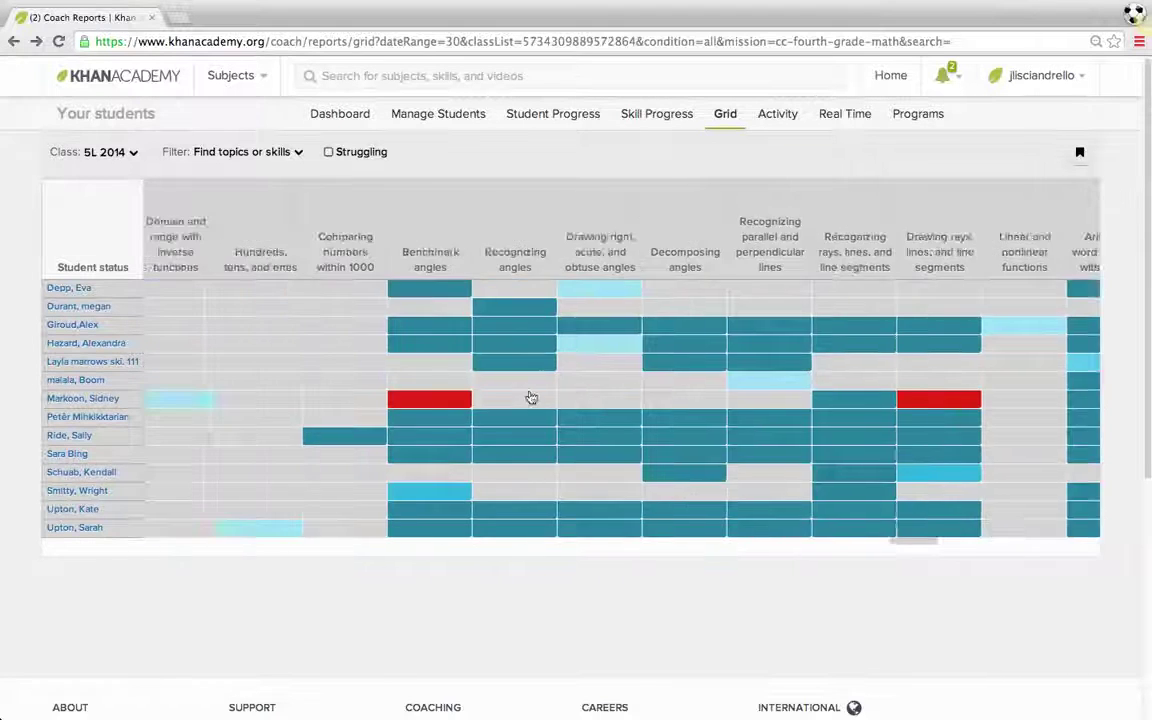
scroll(532, 399, "left", 15)
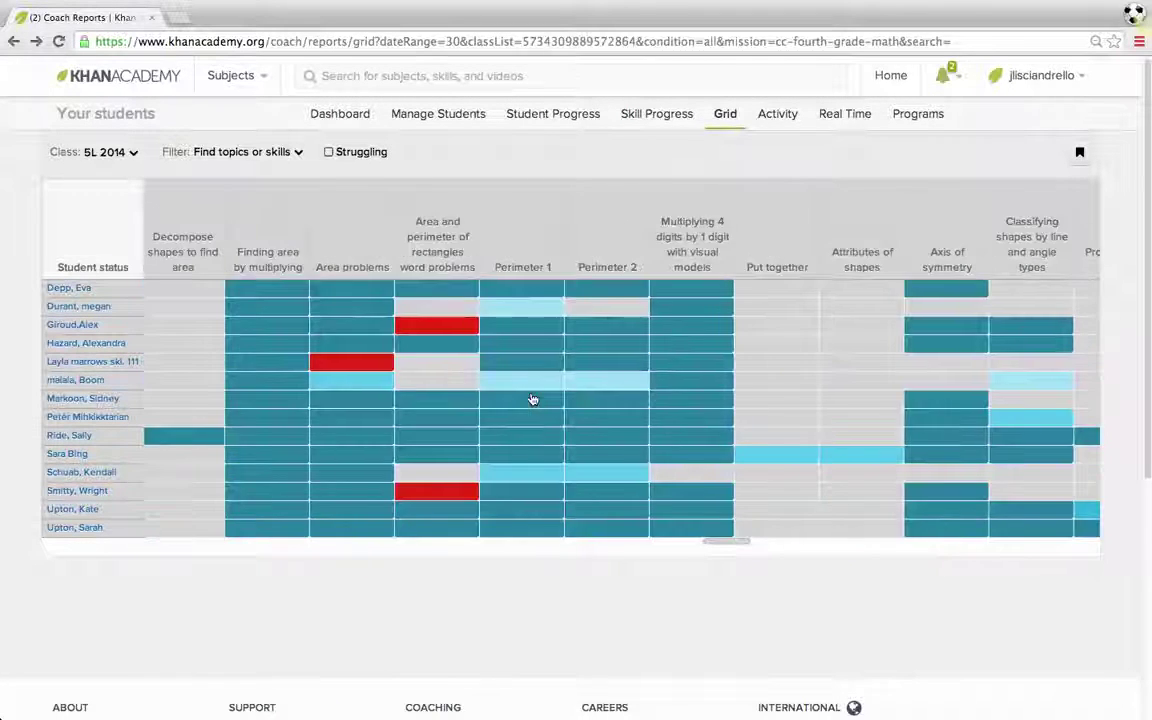
scroll(533, 399, "left", 15)
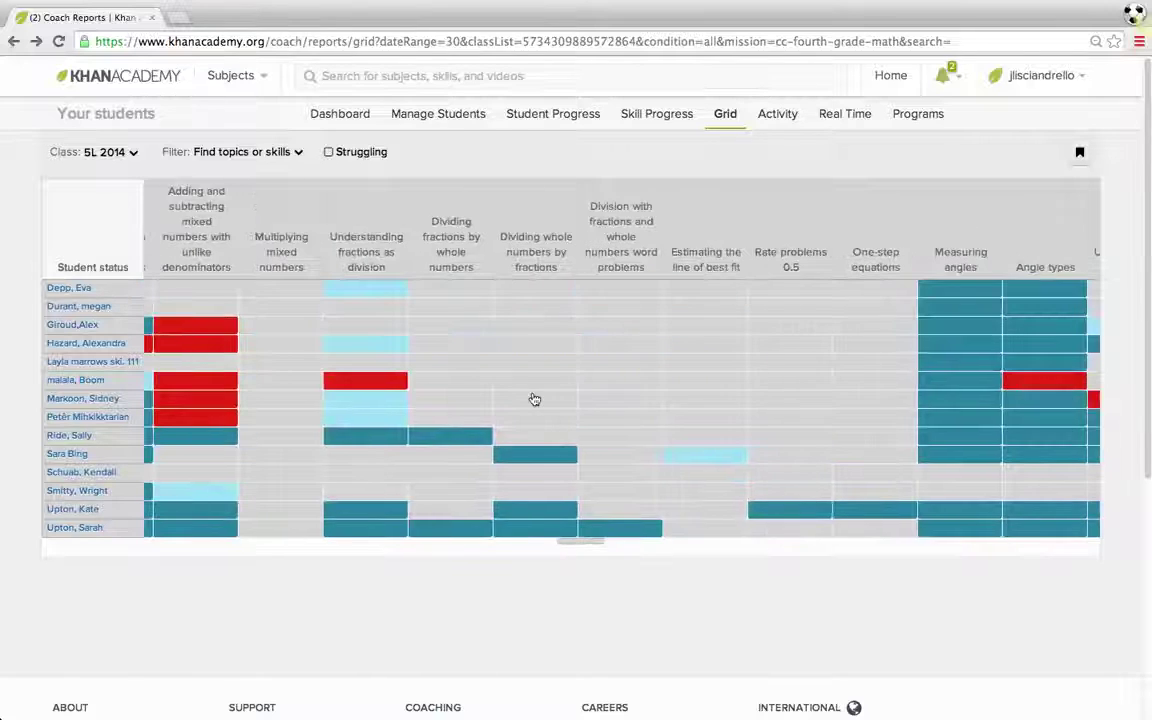
scroll(533, 399, "right", 2)
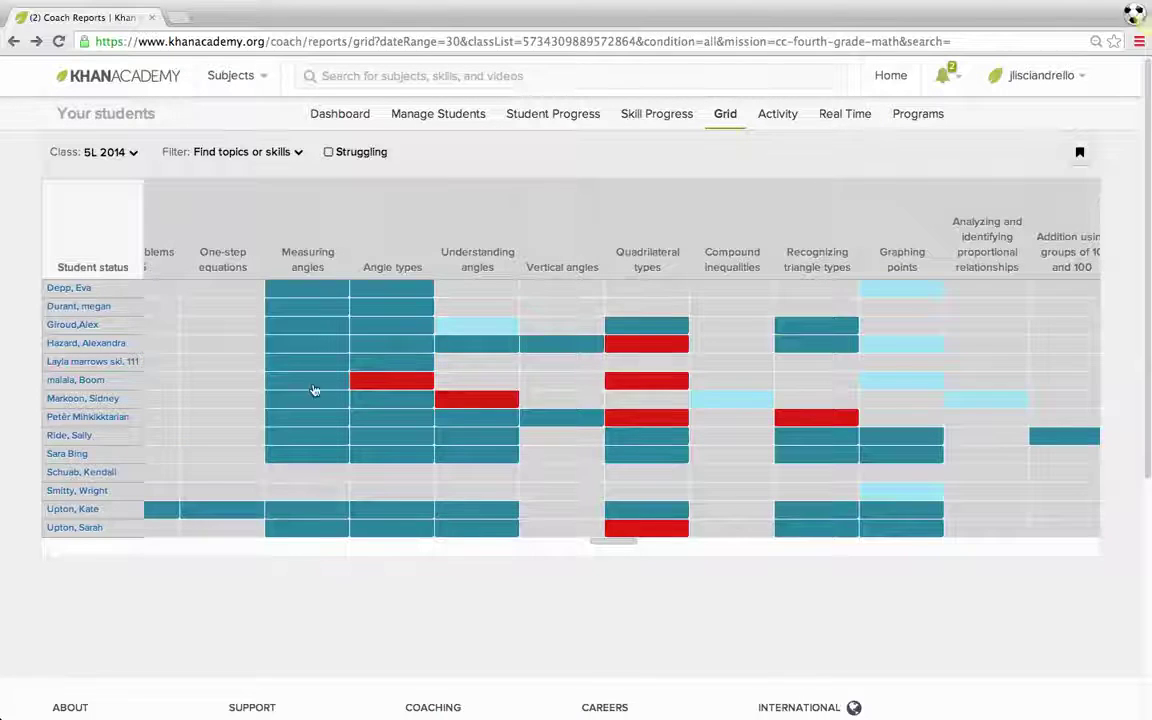
scroll(310, 390, "left", 8)
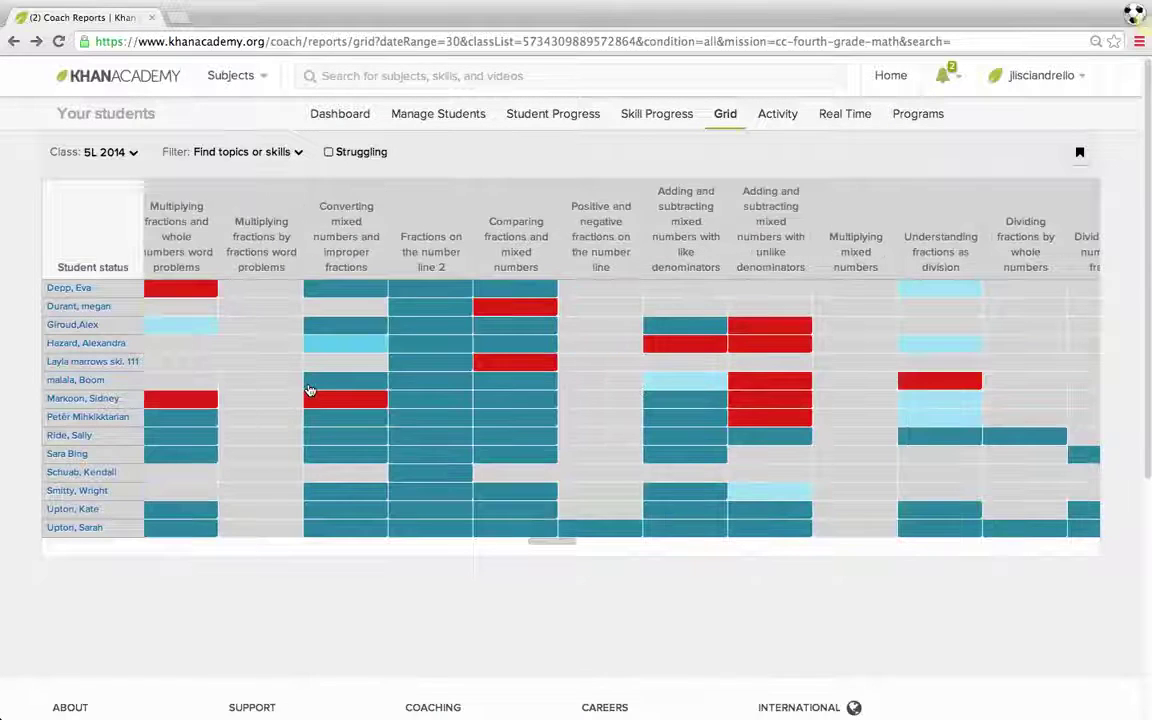
- View one student's session details in the Activity report, and check the class's latest energy points per minute in the Real Time report
left_click(779, 115)
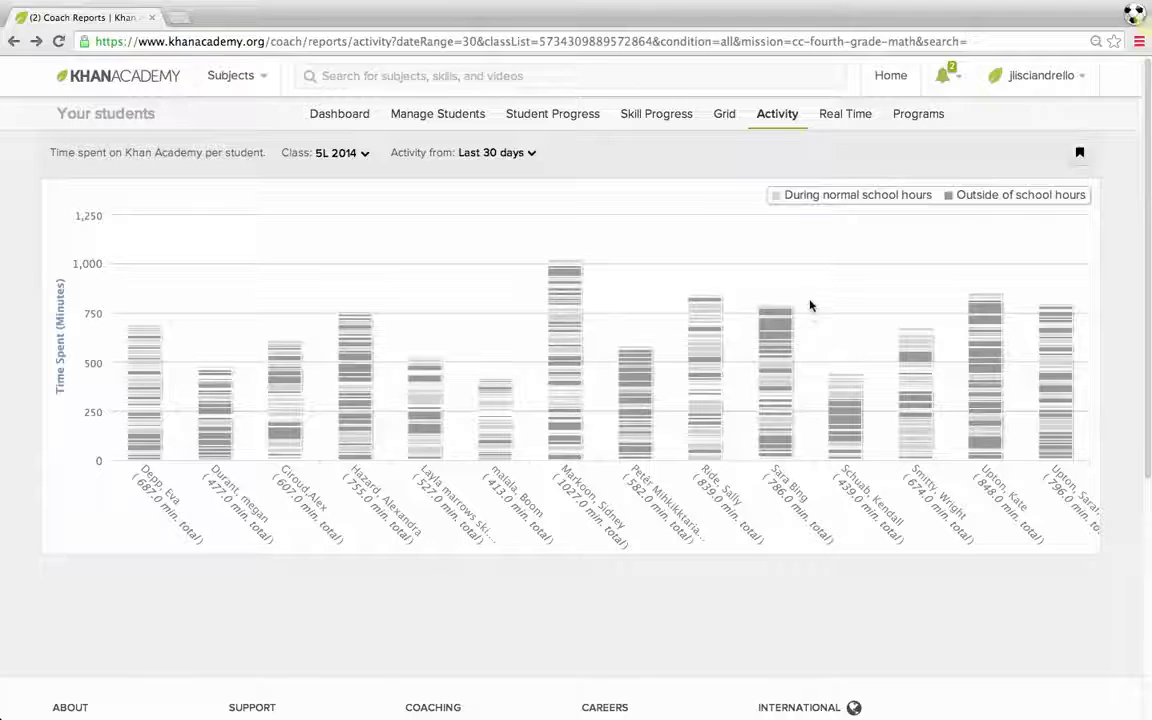
mouse_move(760, 330)
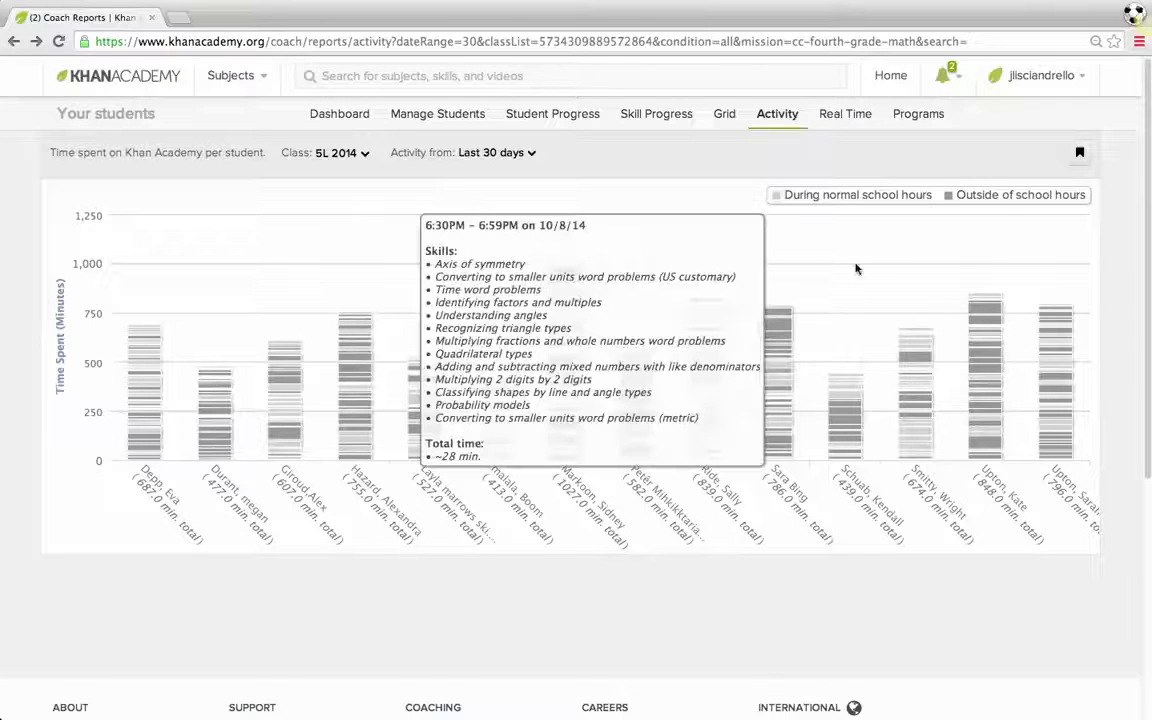
left_click(850, 121)
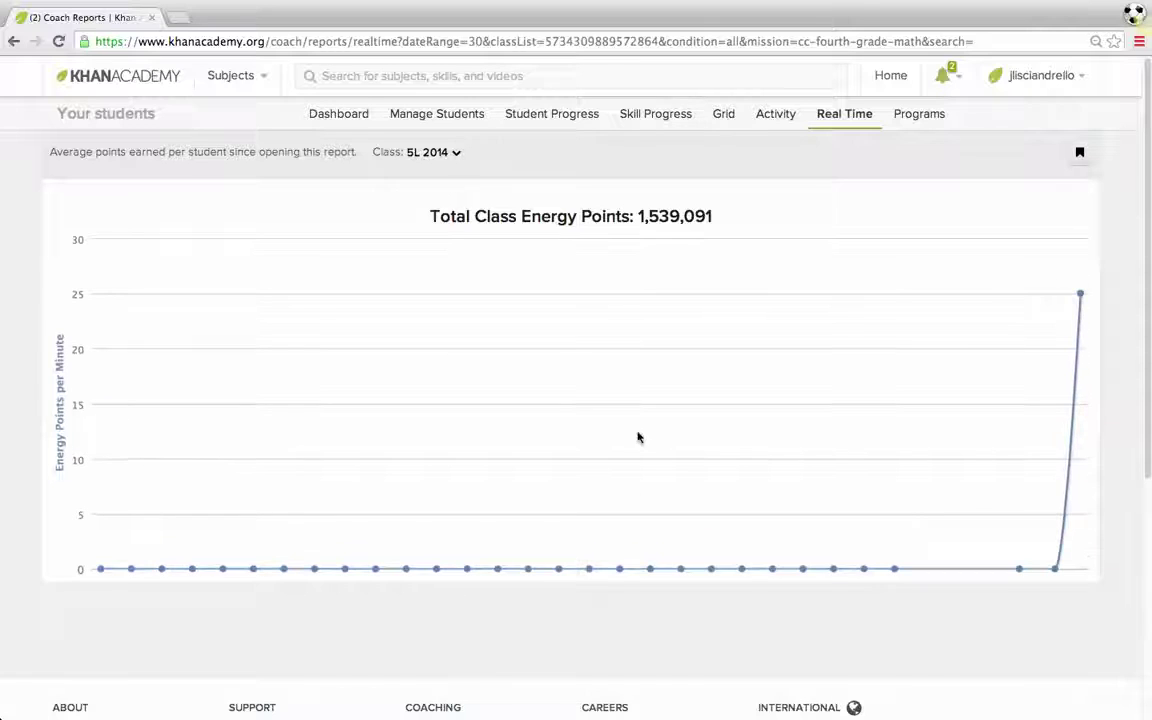
mouse_move(1080, 450)
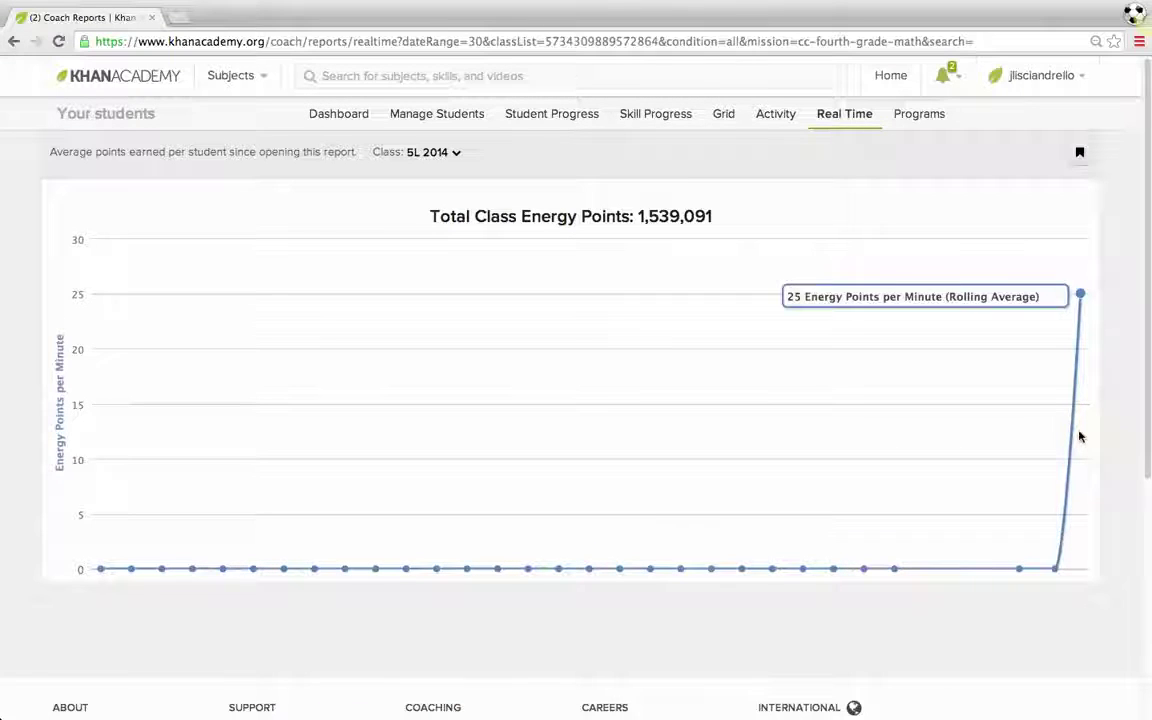